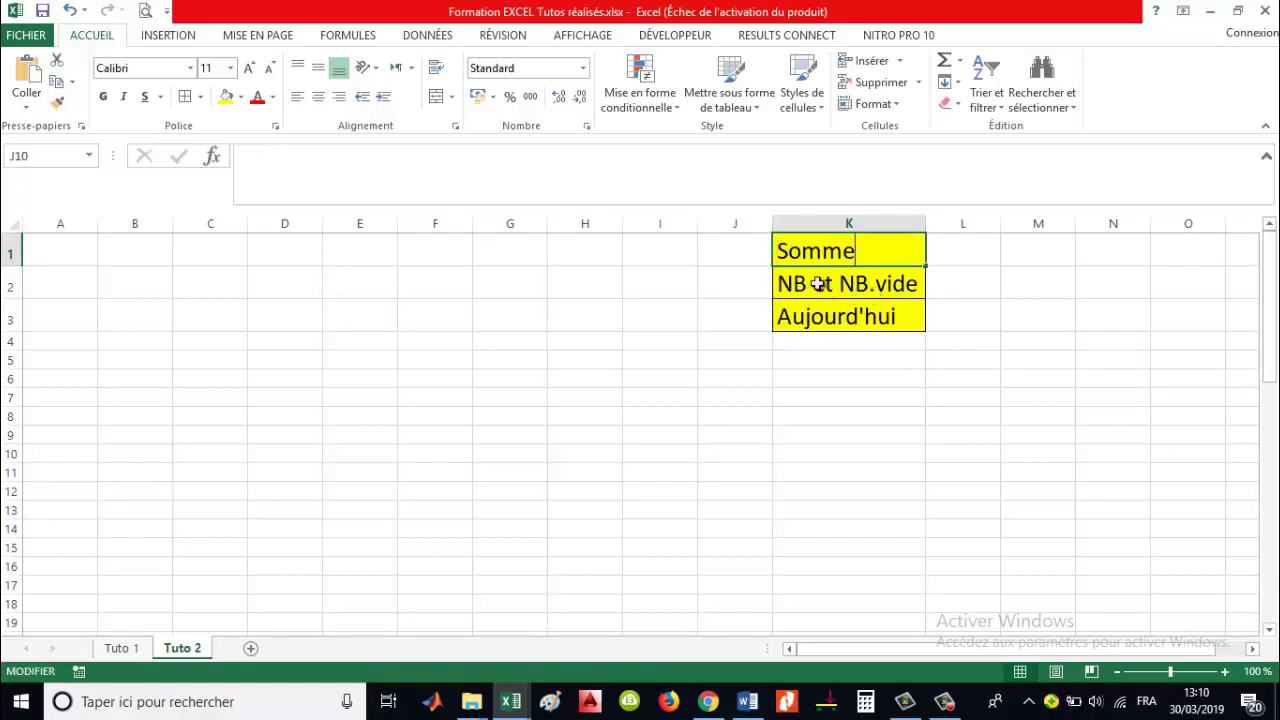
Step: Check the yellow topic labels NB et NB.vide, Aujourd'hui and Somme in K2, K3 and K1
{"action": "left_click", "coordinate": [848, 293]}
{"action": "left_click", "coordinate": [818, 327]}
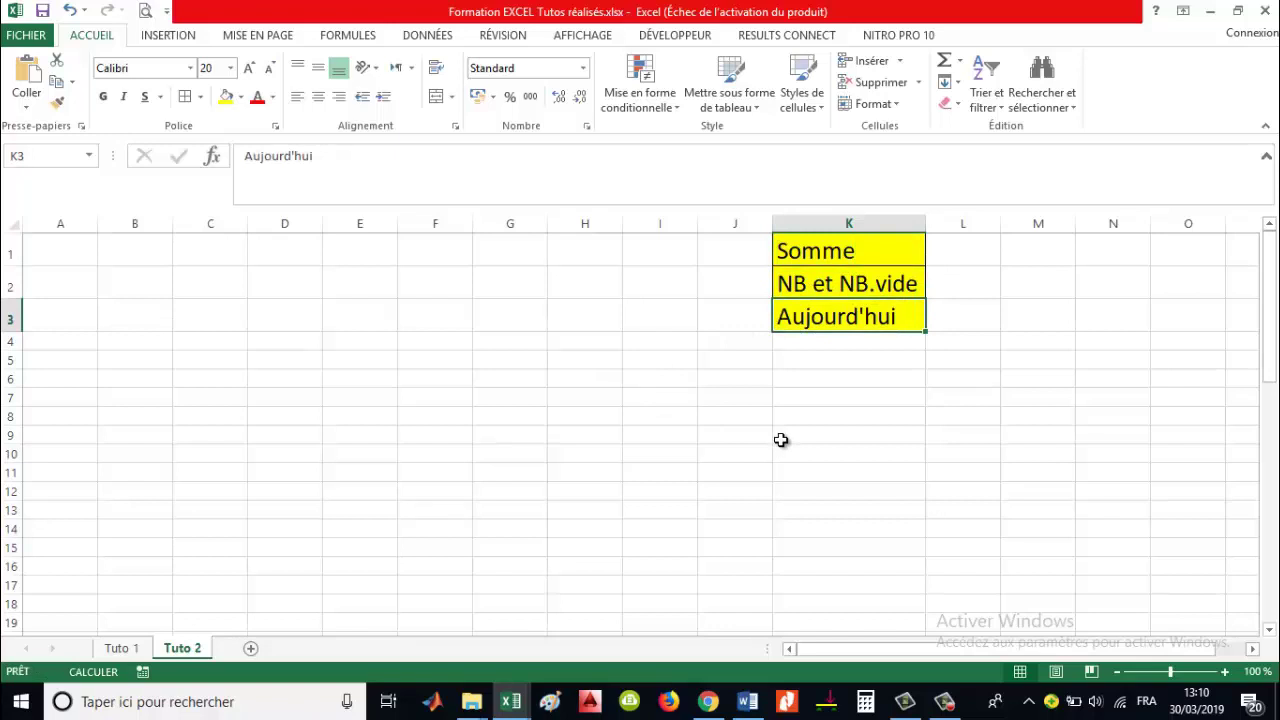
{"action": "left_click", "coordinate": [802, 262]}
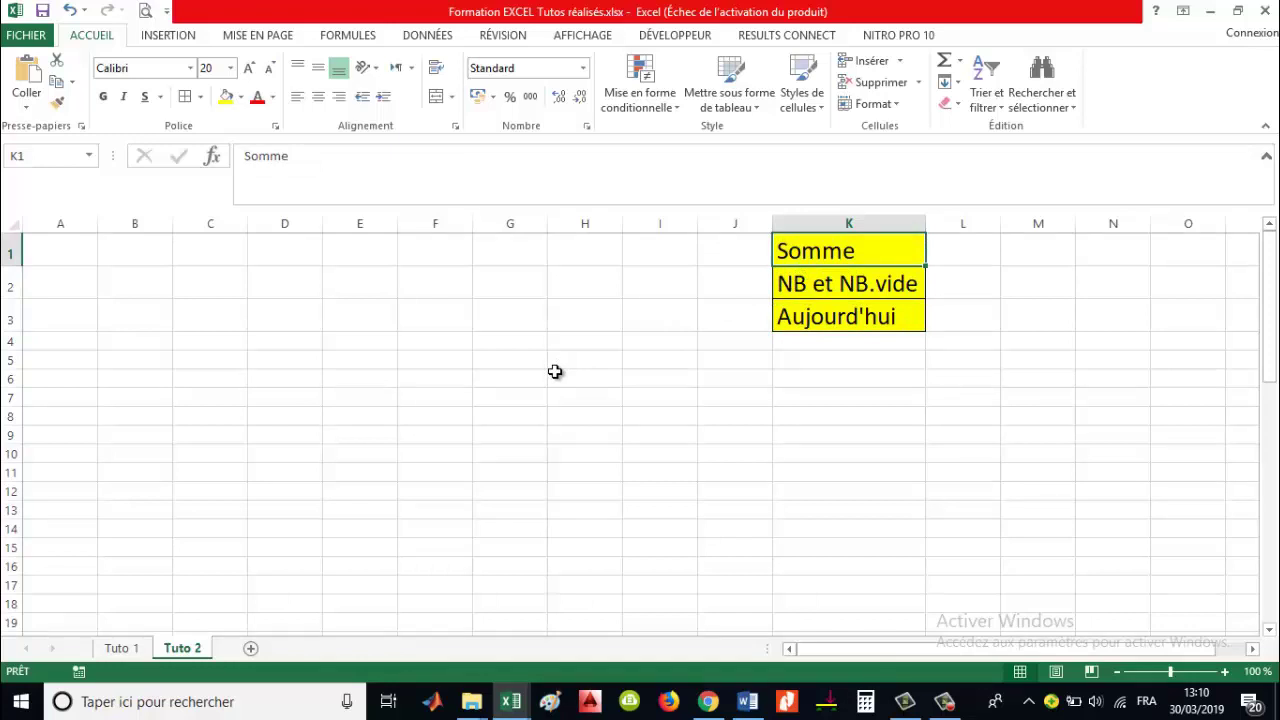
Step: Enter =12+13 in E6 and the values 12 and 13 in C6 and C7
{"action": "left_click", "coordinate": [366, 383]}
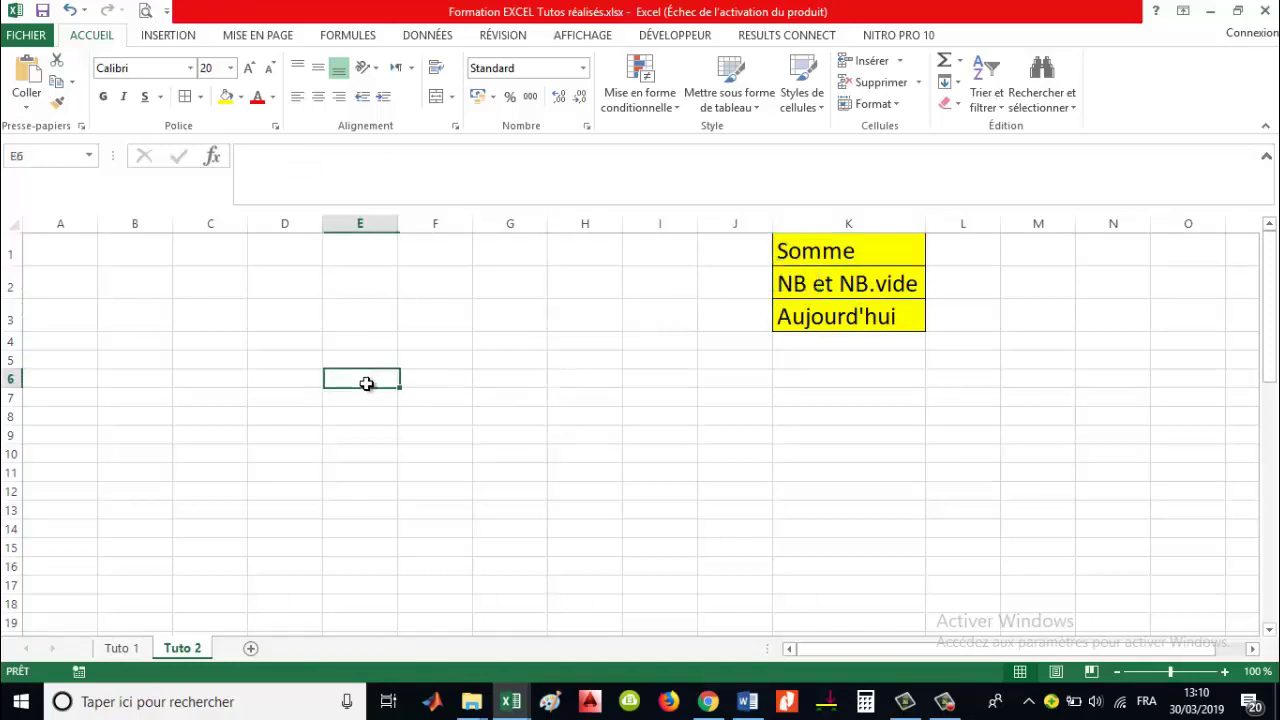
{"action": "type", "text": "="}
{"action": "type", "text": "12+13"}
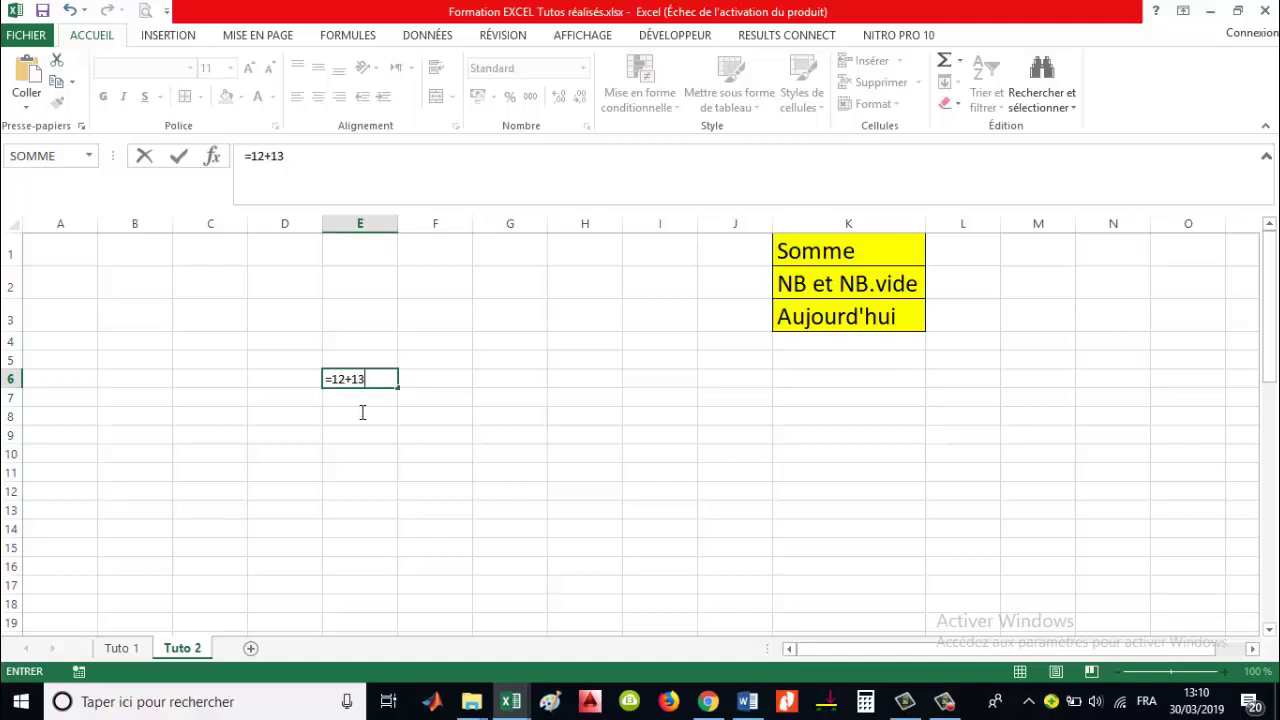
{"action": "key", "text": "Return"}
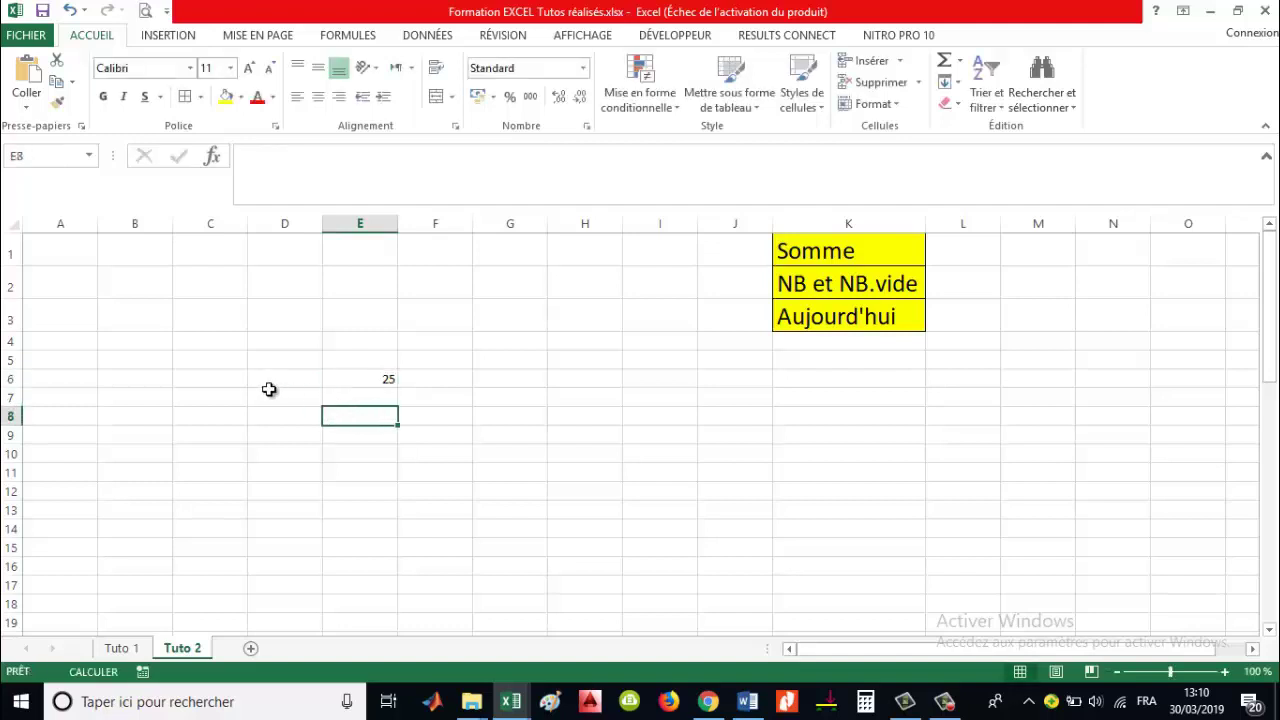
{"action": "left_click", "coordinate": [229, 380]}
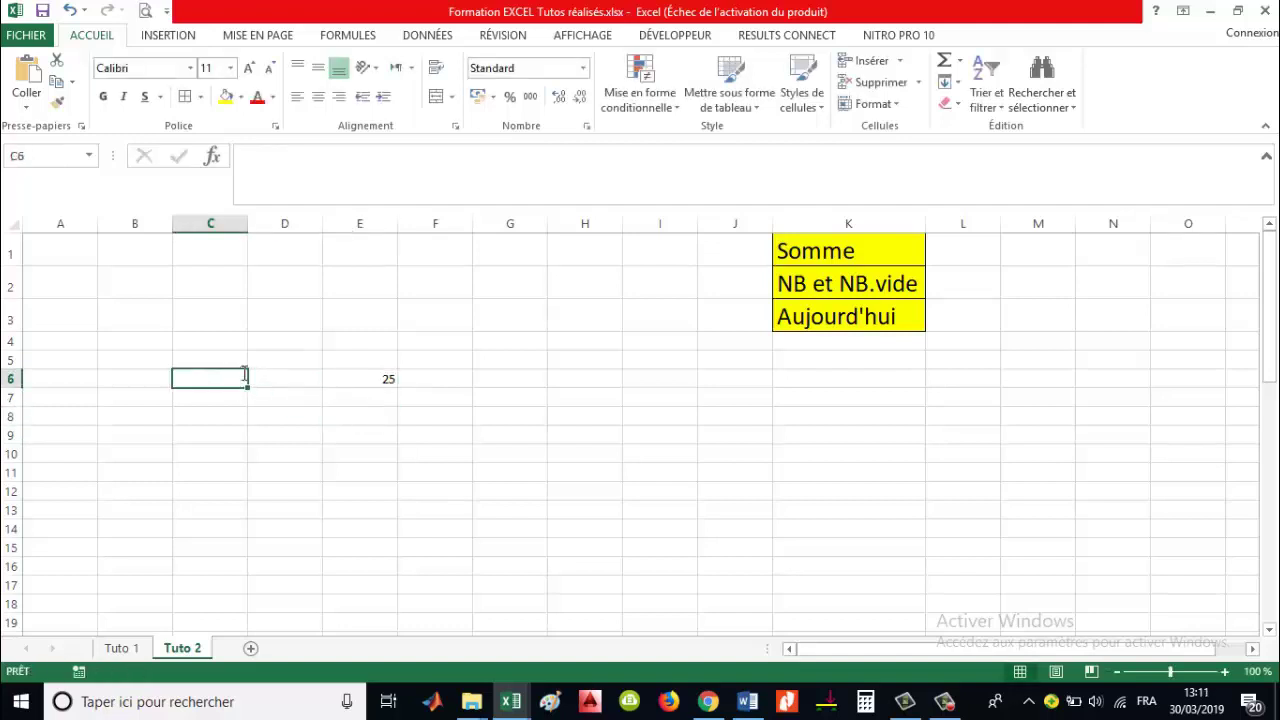
{"action": "type", "text": "12"}
{"action": "key", "text": "Return"}
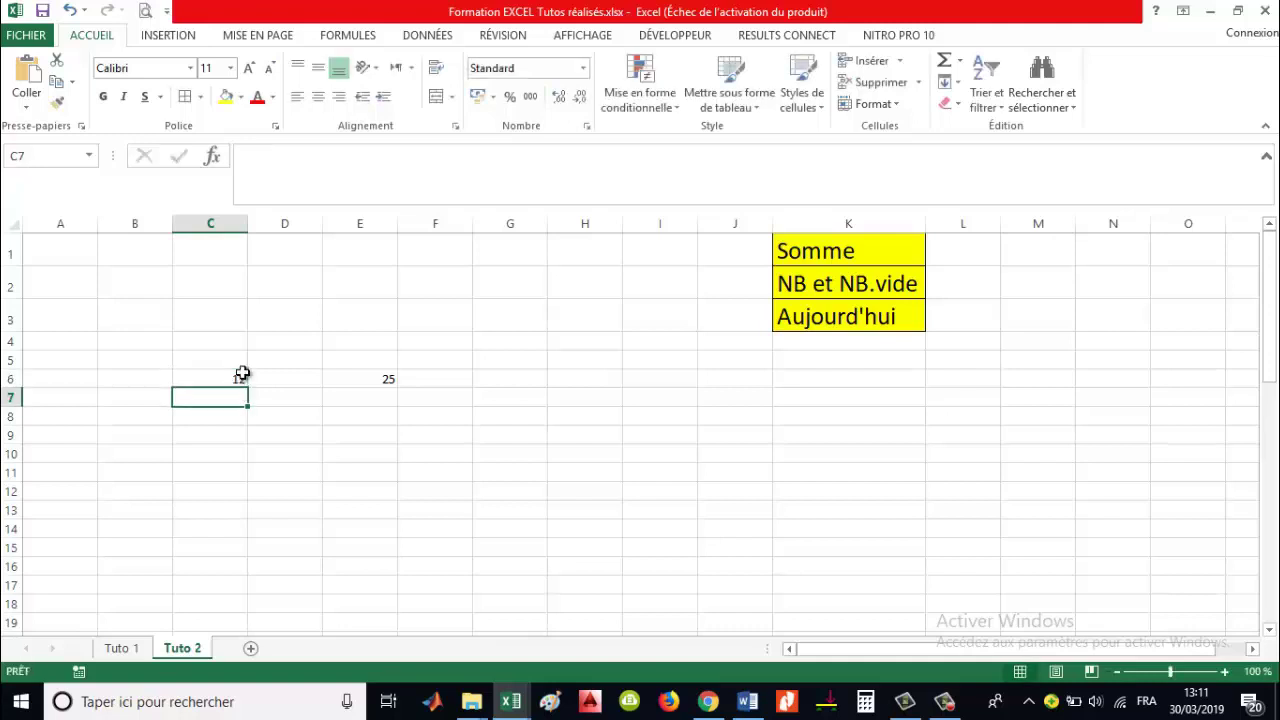
{"action": "type", "text": "13"}
{"action": "key", "text": "Return"}
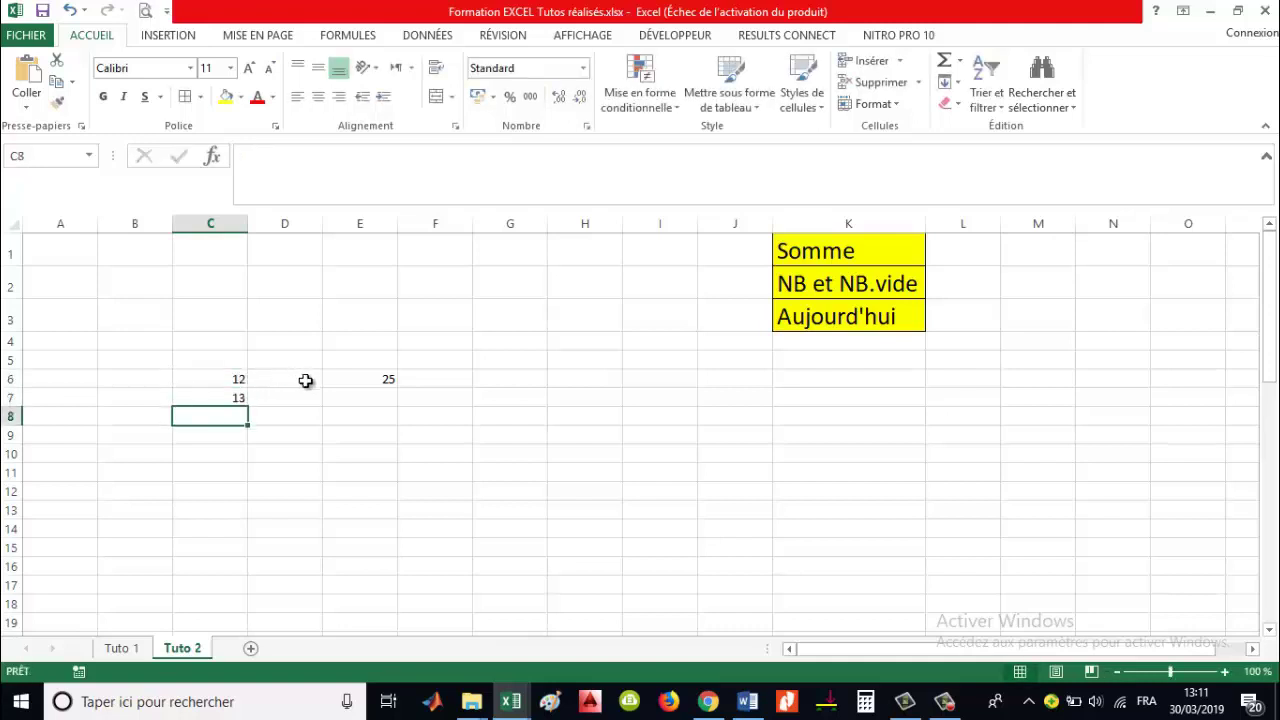
Step: Change E6's formula to =C6+C7
{"action": "double_click", "coordinate": [350, 379]}
{"action": "type", "text": "="}
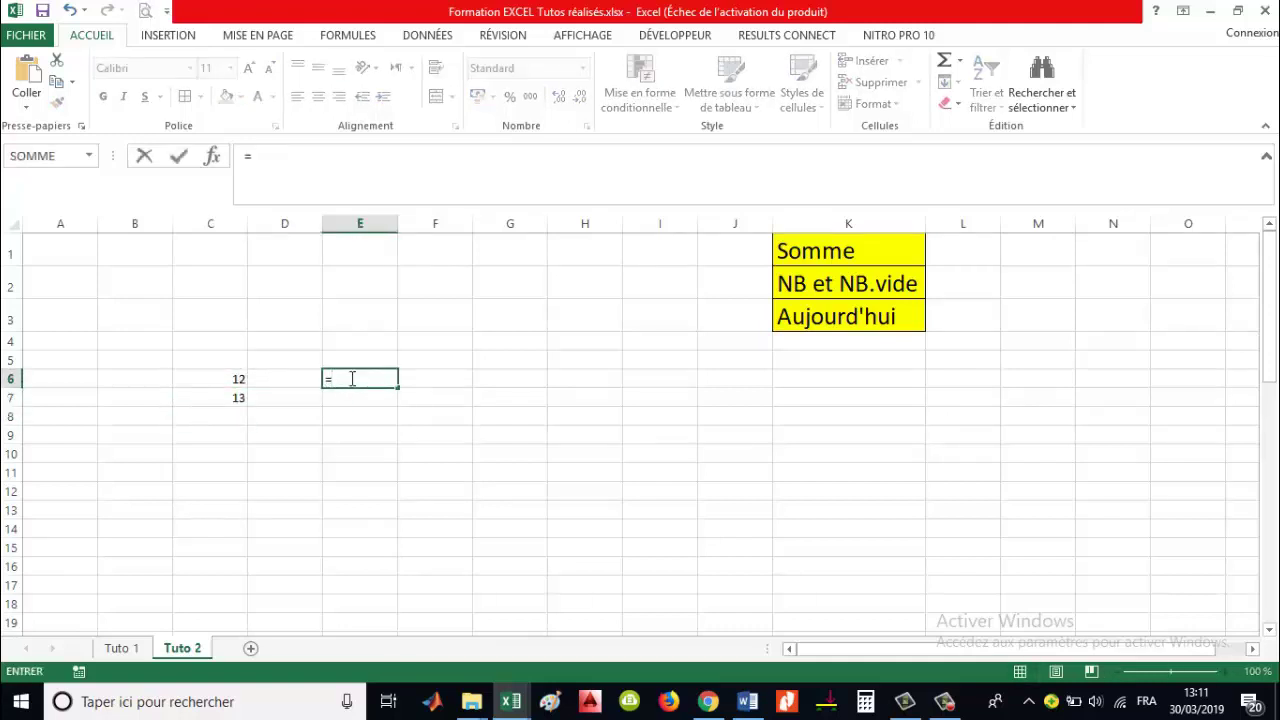
{"action": "left_click", "coordinate": [221, 380]}
{"action": "type", "text": "+"}
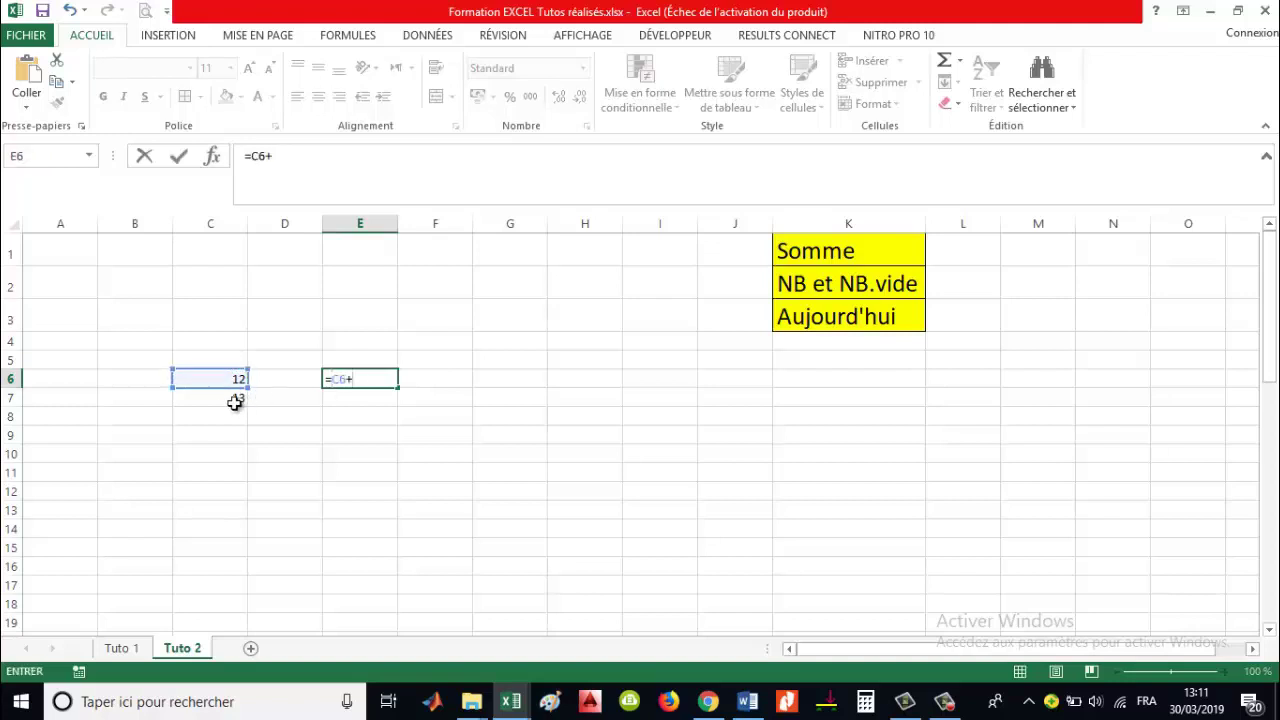
{"action": "left_click", "coordinate": [229, 400]}
{"action": "key", "text": "Return"}
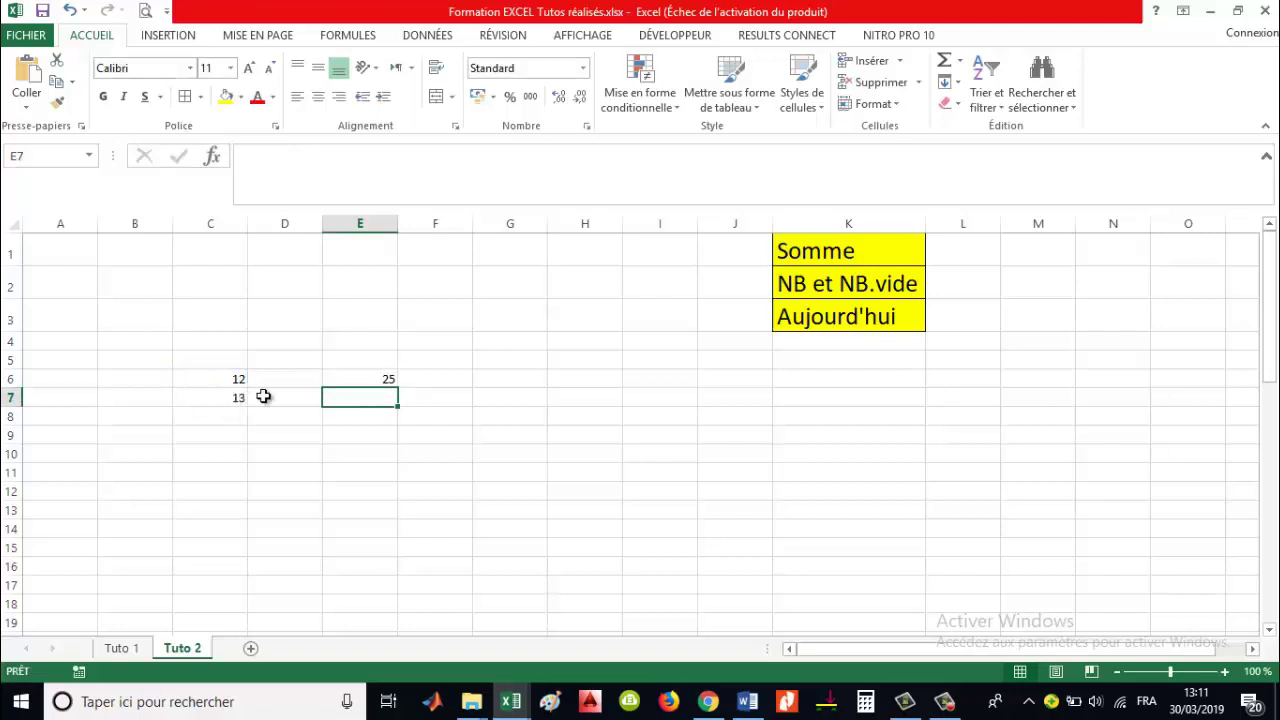
{"action": "left_click", "coordinate": [364, 379]}
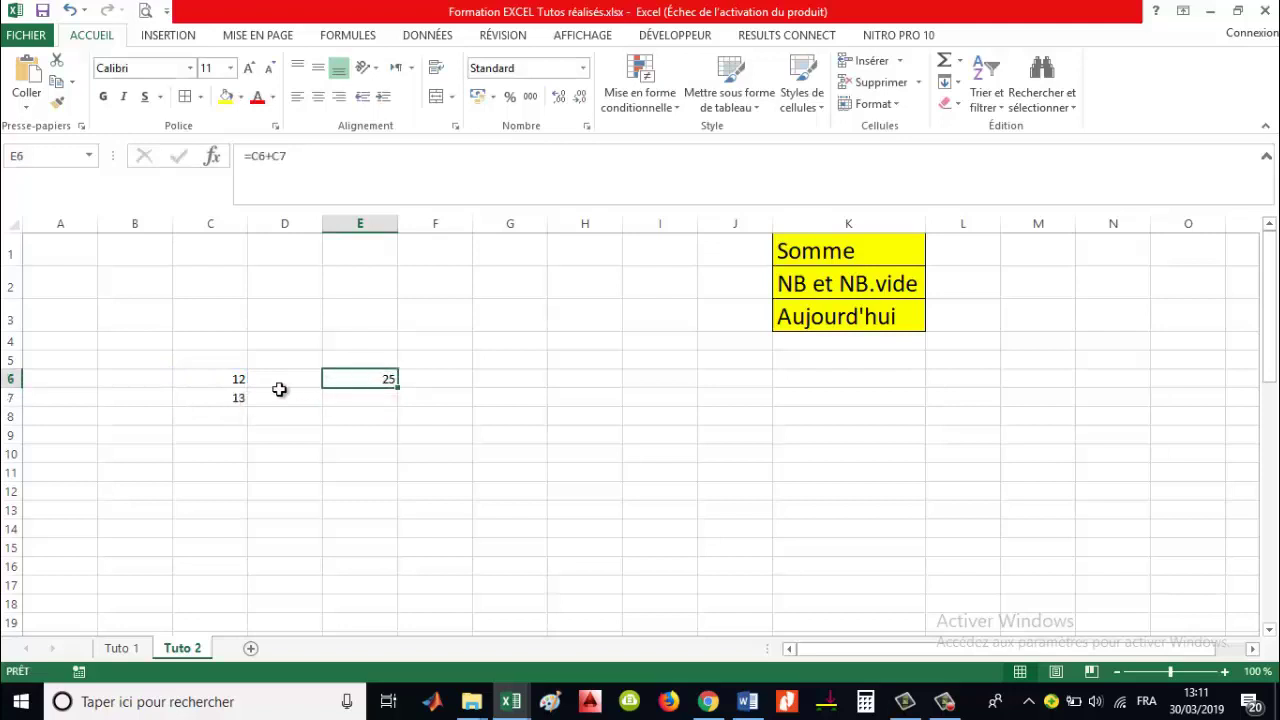
Step: Clear the values in C6:C7 so E6 shows 0
{"action": "left_click", "coordinate": [236, 417]}
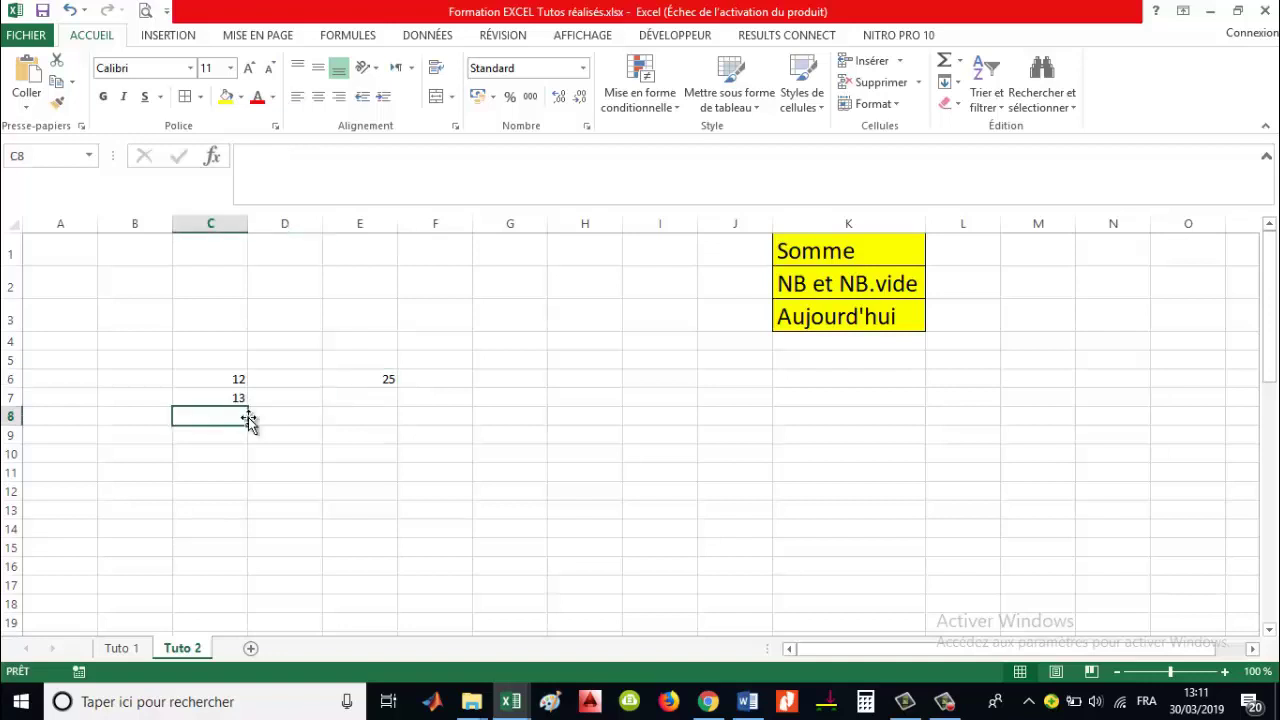
{"action": "left_click_drag", "start_coordinate": [217, 380], "coordinate": [220, 399]}
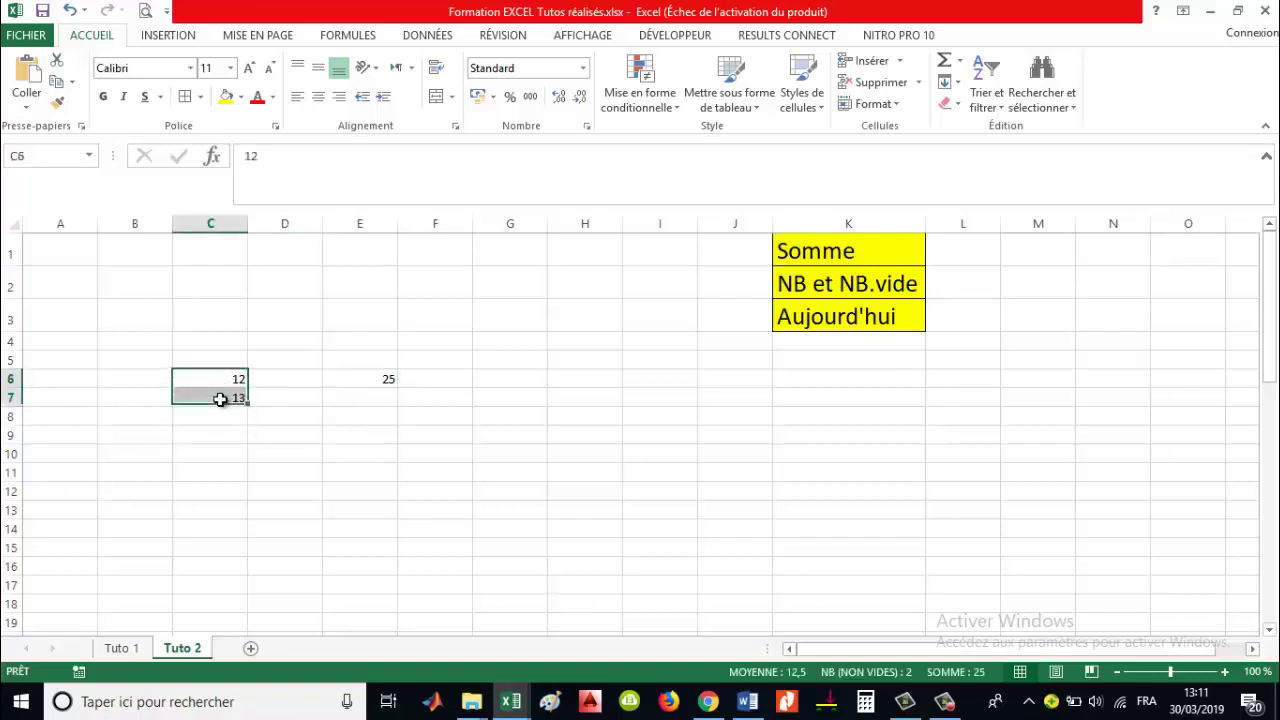
{"action": "key", "text": "Delete"}
Step: Enter =ALEA() in C5, fill it down to C16, then start a new =al formula in C5
{"action": "left_click", "coordinate": [214, 364]}
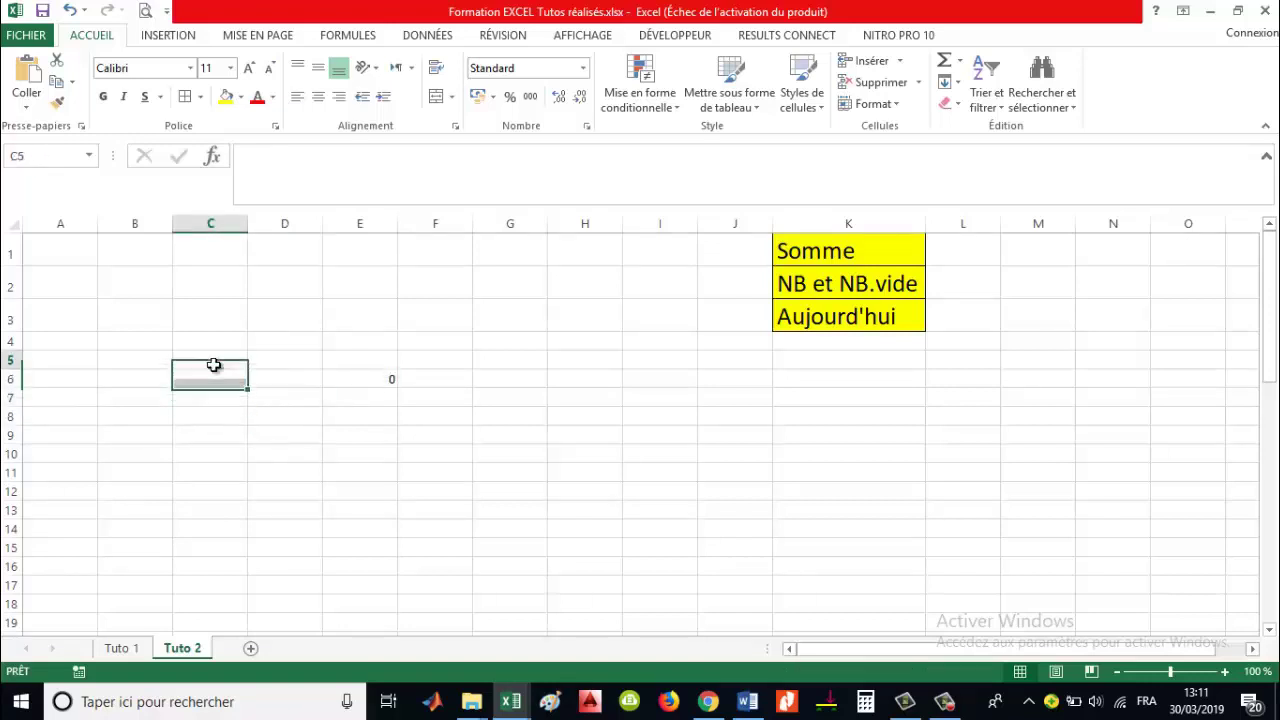
{"action": "type", "text": "="}
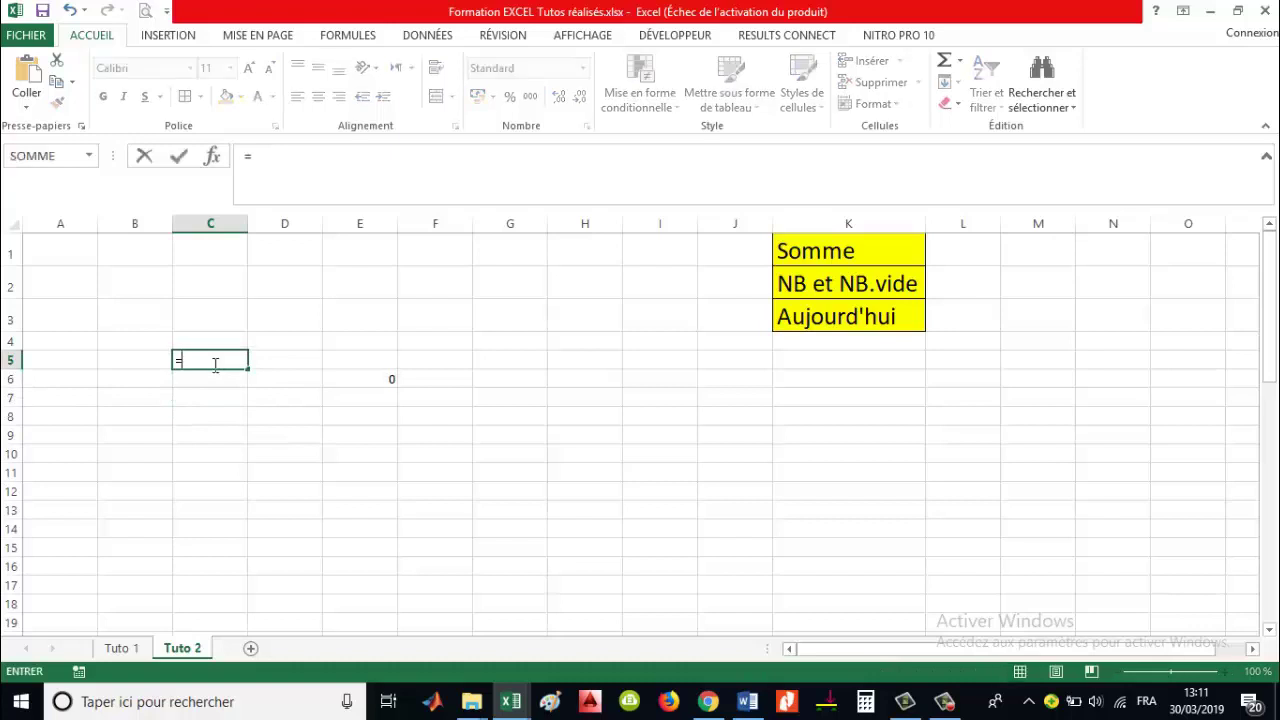
{"action": "type", "text": "Ale"}
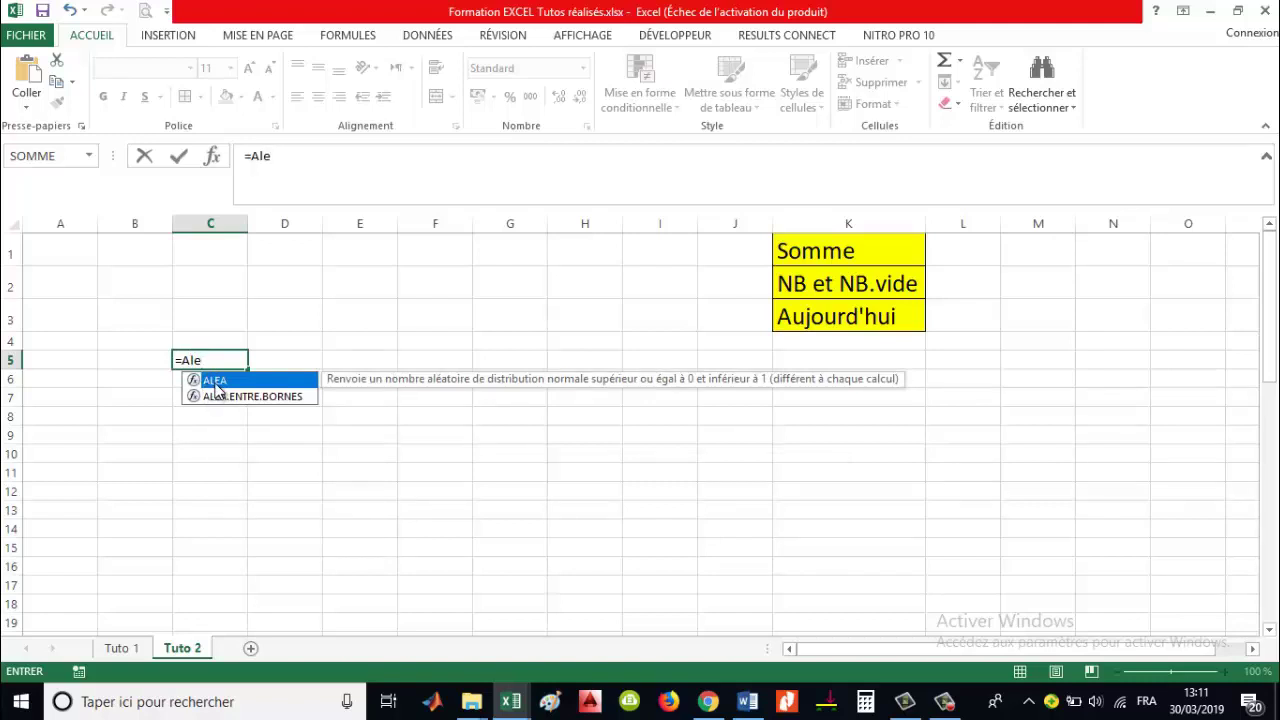
{"action": "double_click", "coordinate": [218, 379]}
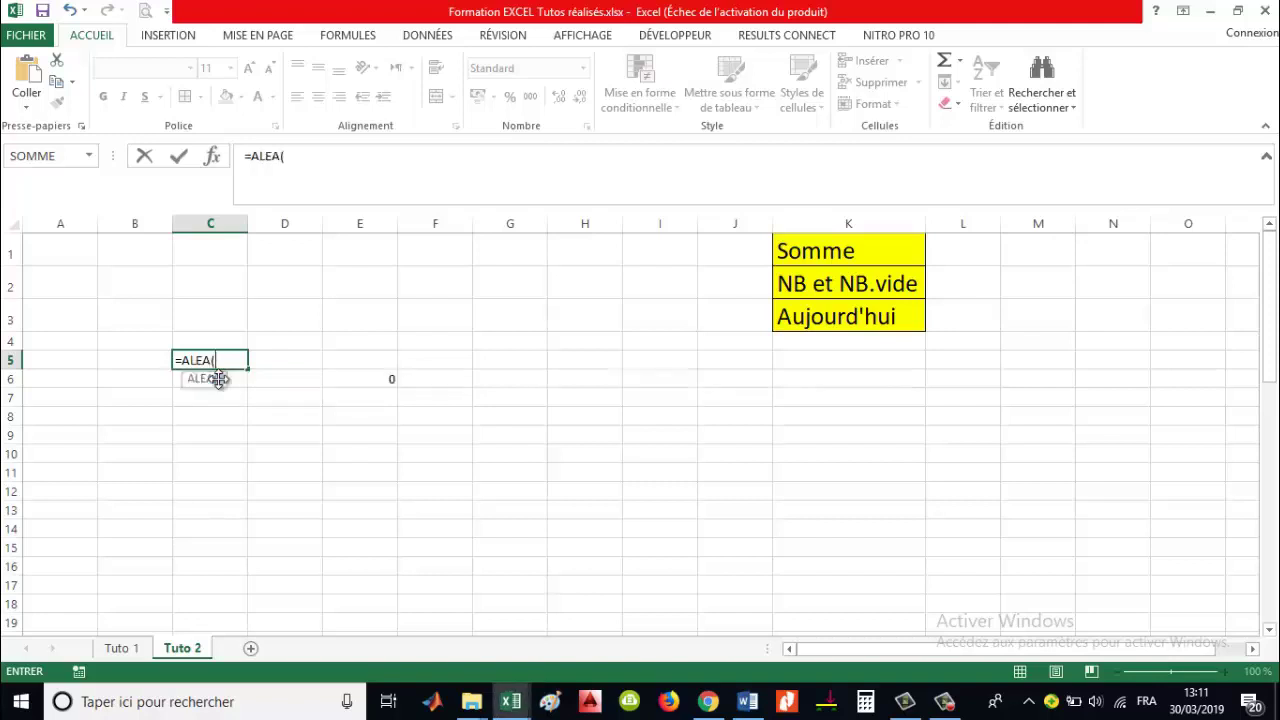
{"action": "key", "text": "Return"}
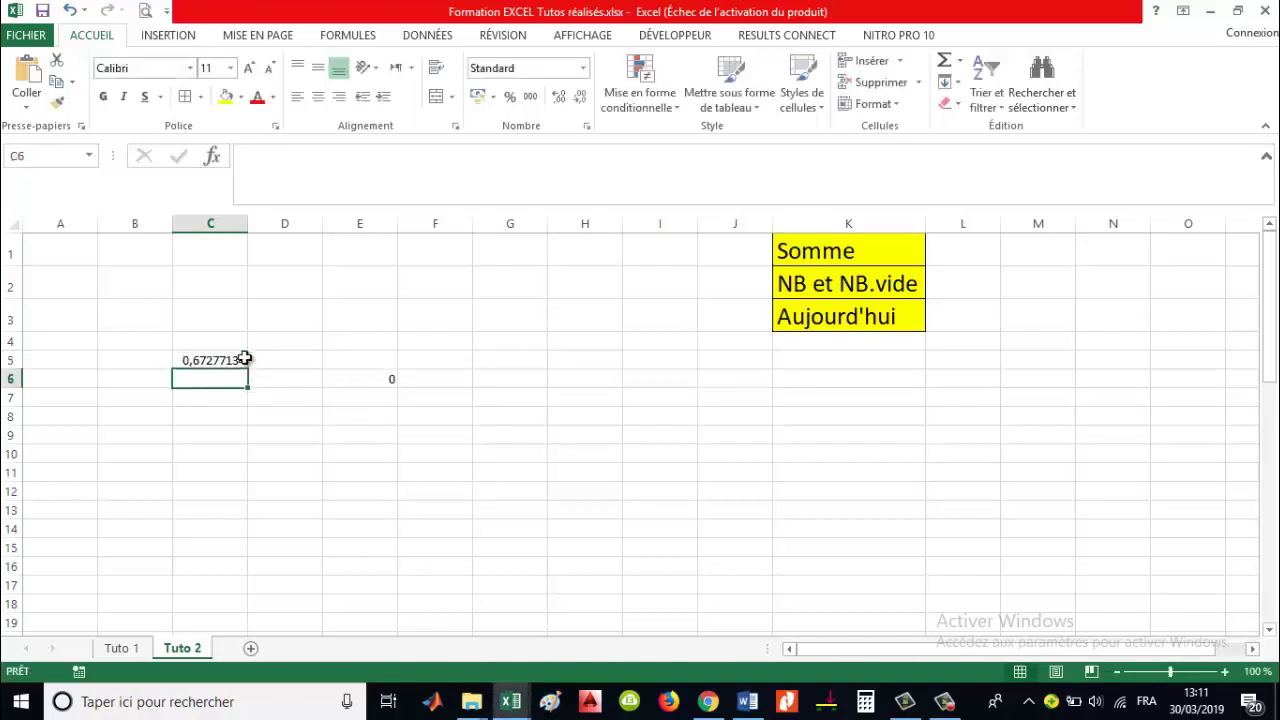
{"action": "left_click", "coordinate": [214, 360]}
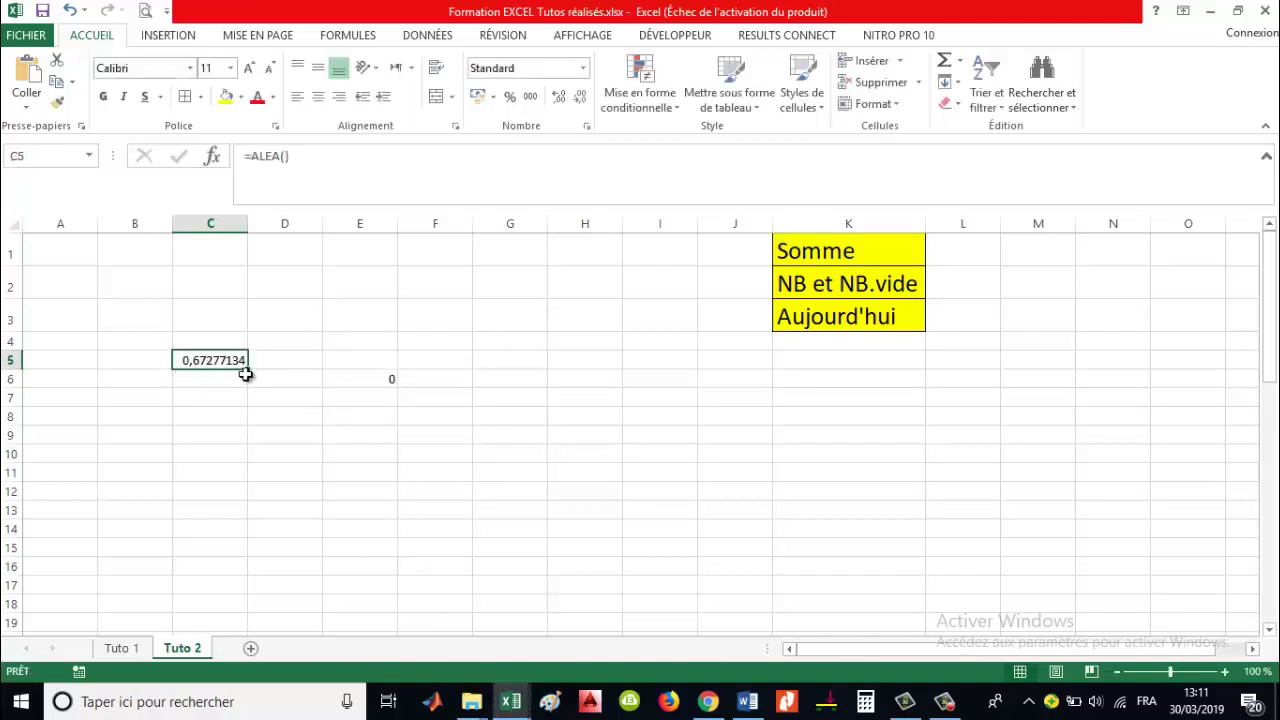
{"action": "mouse_move", "coordinate": [249, 372]}
{"action": "left_mouse_down"}
{"action": "mouse_move", "coordinate": [249, 597]}
{"action": "mouse_move", "coordinate": [249, 575]}
{"action": "left_mouse_up"}
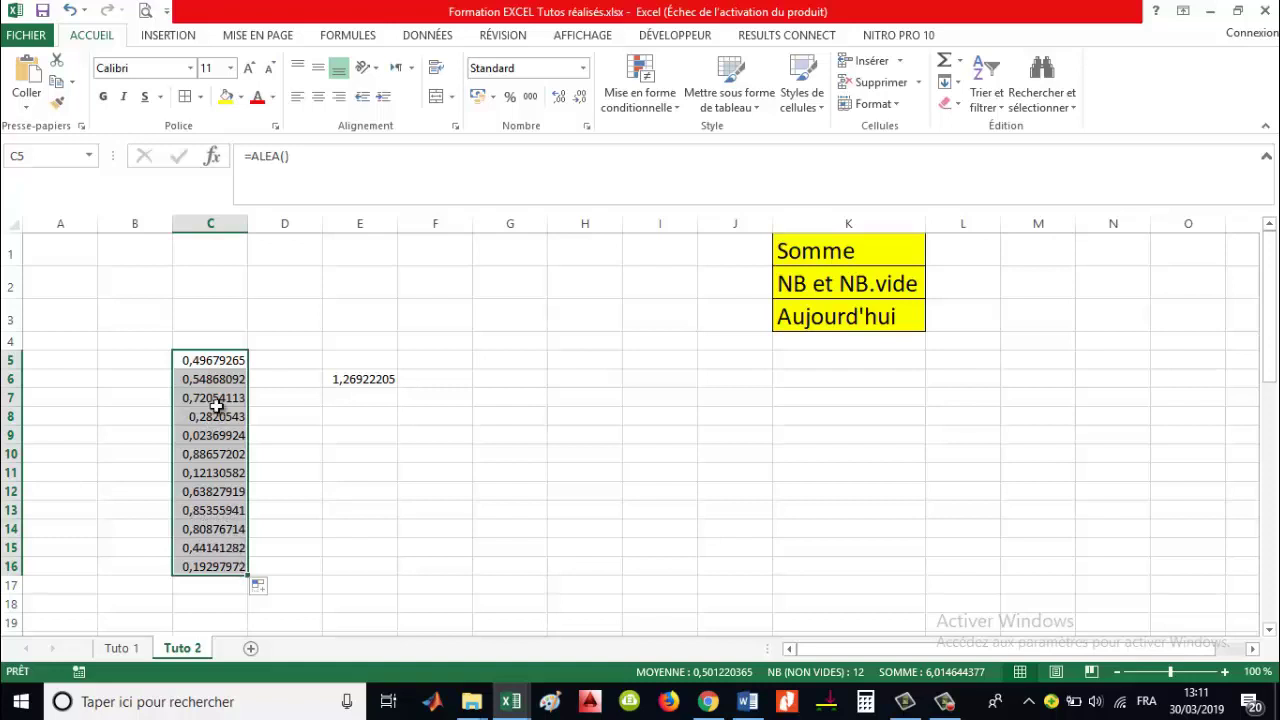
{"action": "left_click", "coordinate": [222, 360]}
{"action": "type", "text": "="}
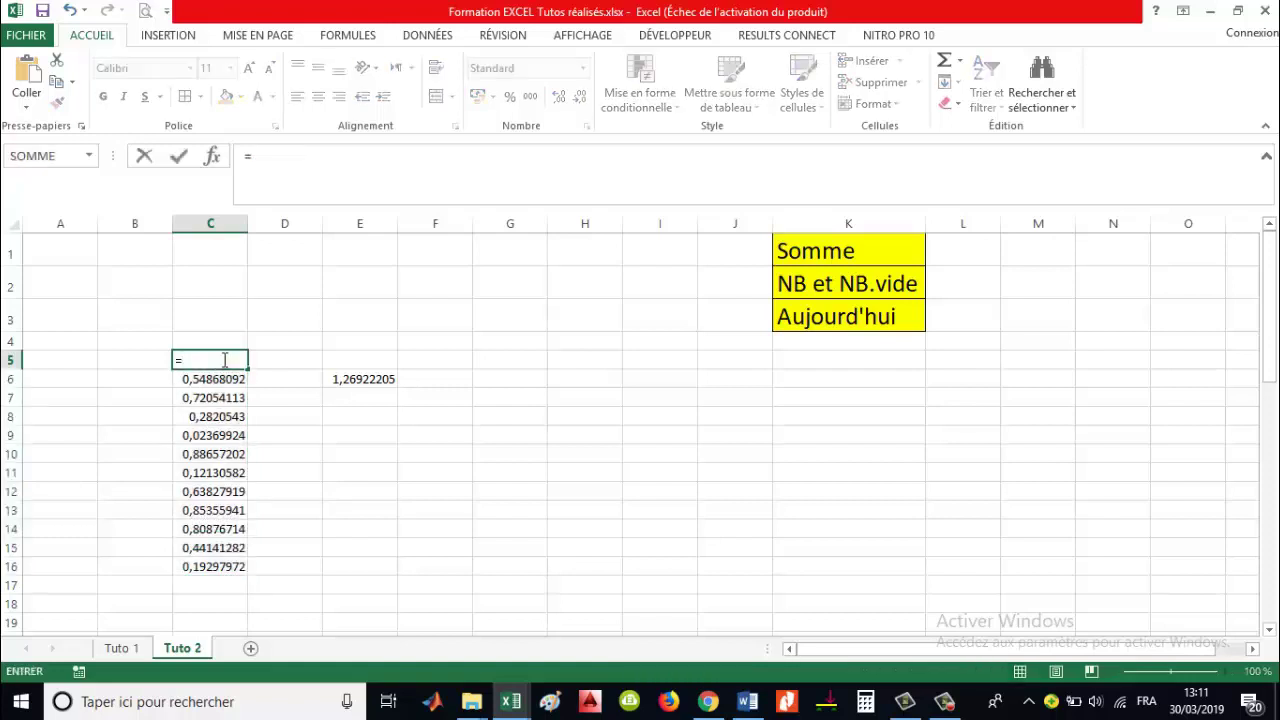
{"action": "type", "text": "ale"}
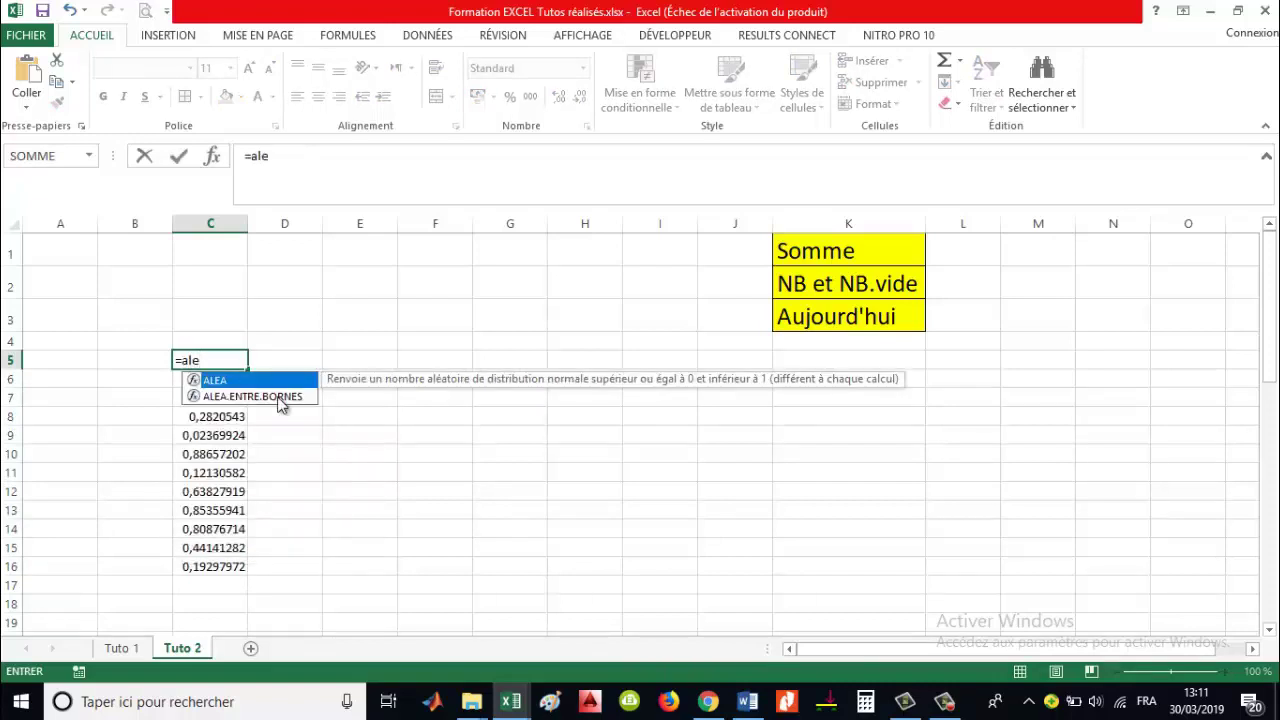
Step: Enter =ALEA.ENTRE.BORNES(100;200) in C5 and fill it down to C16
{"action": "double_click", "coordinate": [280, 397]}
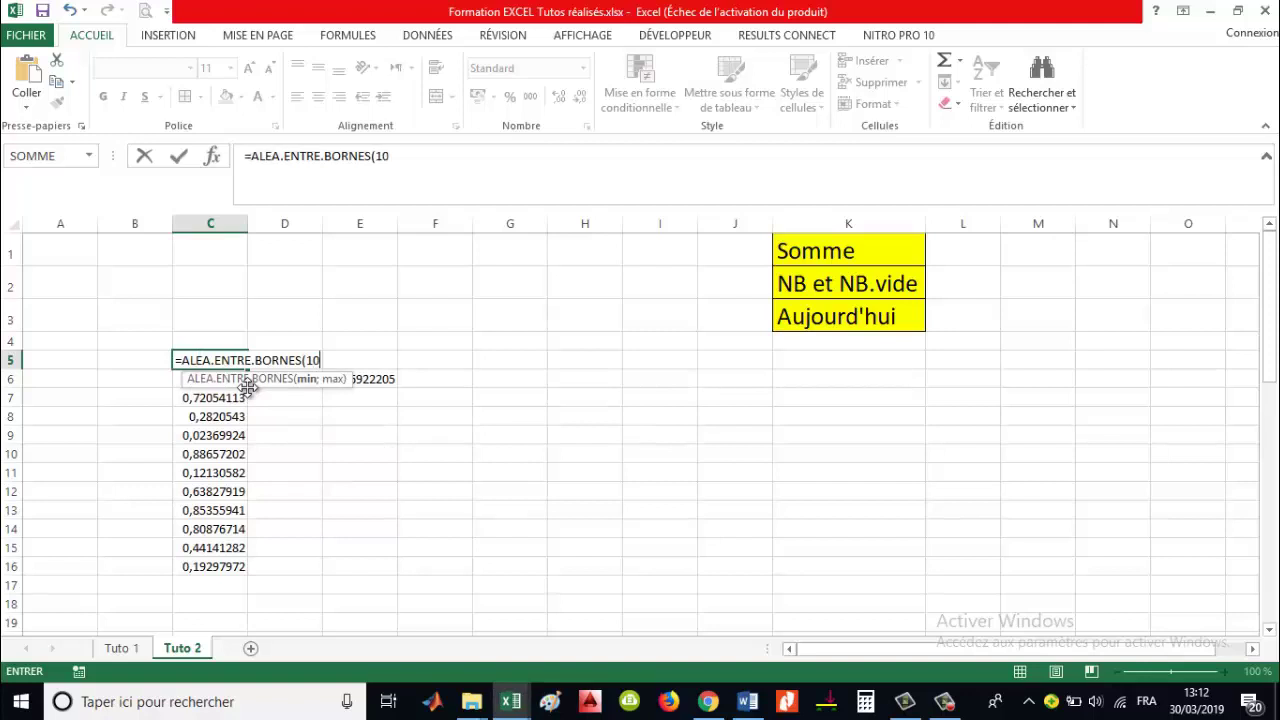
{"action": "type", "text": ";200"}
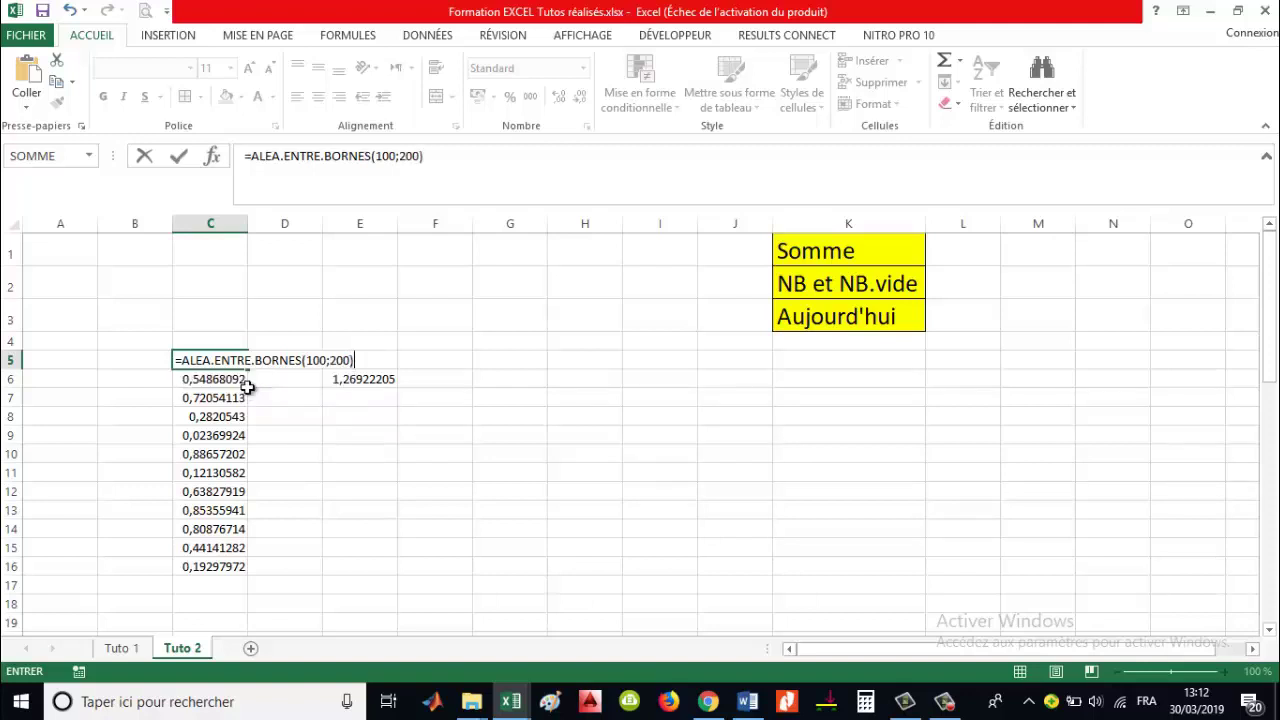
{"action": "key", "text": "Return"}
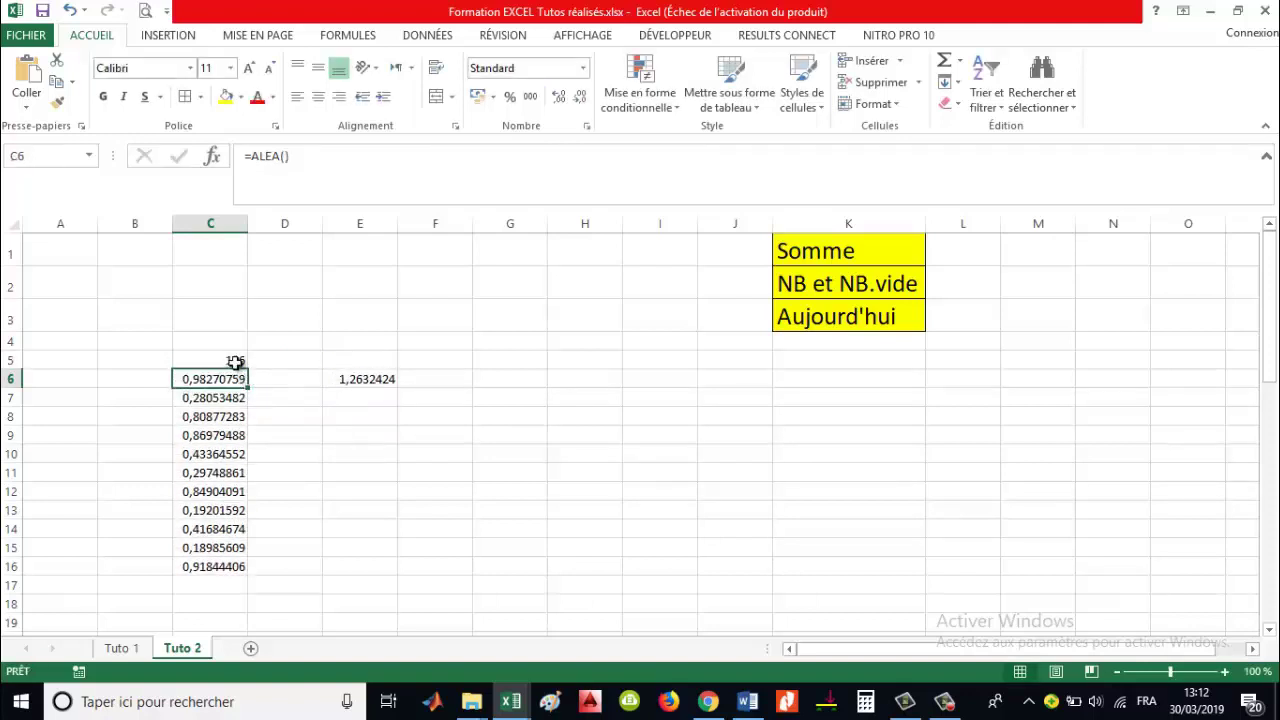
{"action": "left_click", "coordinate": [240, 362]}
{"action": "left_click_drag", "start_coordinate": [247, 369], "coordinate": [237, 587]}
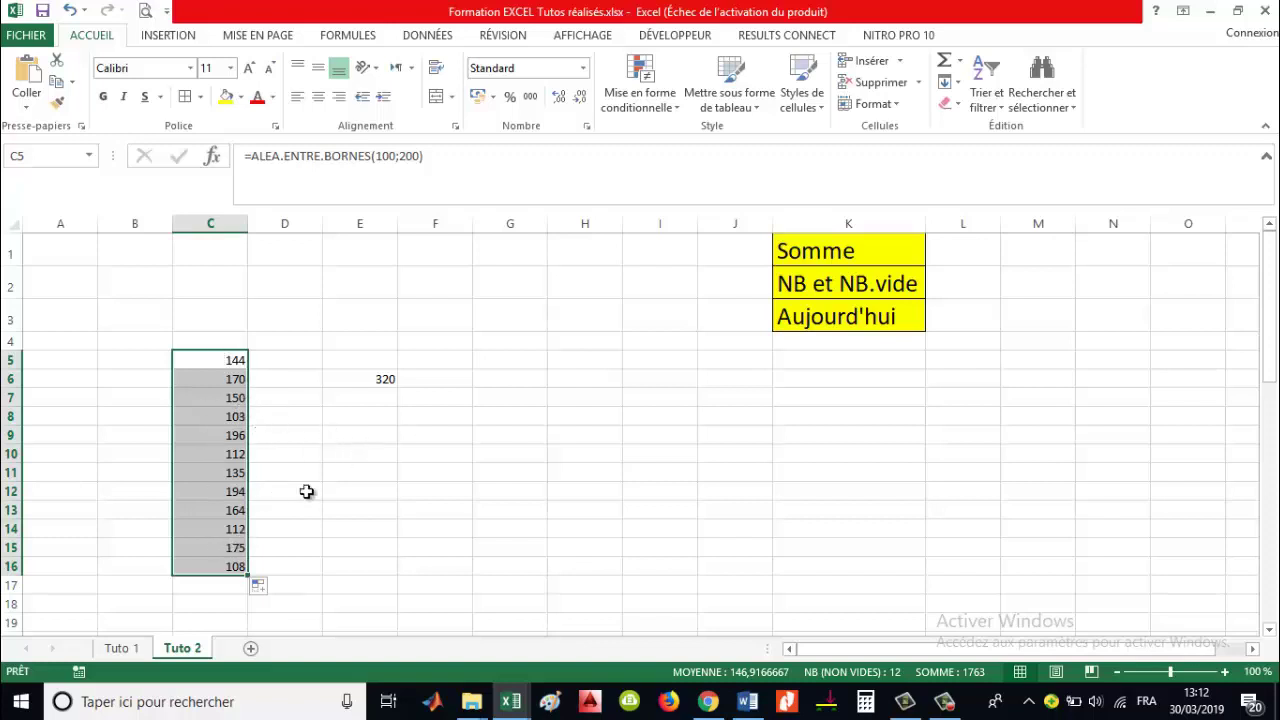
Step: Inspect E6's formula references, highlighting column C and row 6
{"action": "left_click", "coordinate": [370, 381]}
{"action": "double_click", "coordinate": [367, 386]}
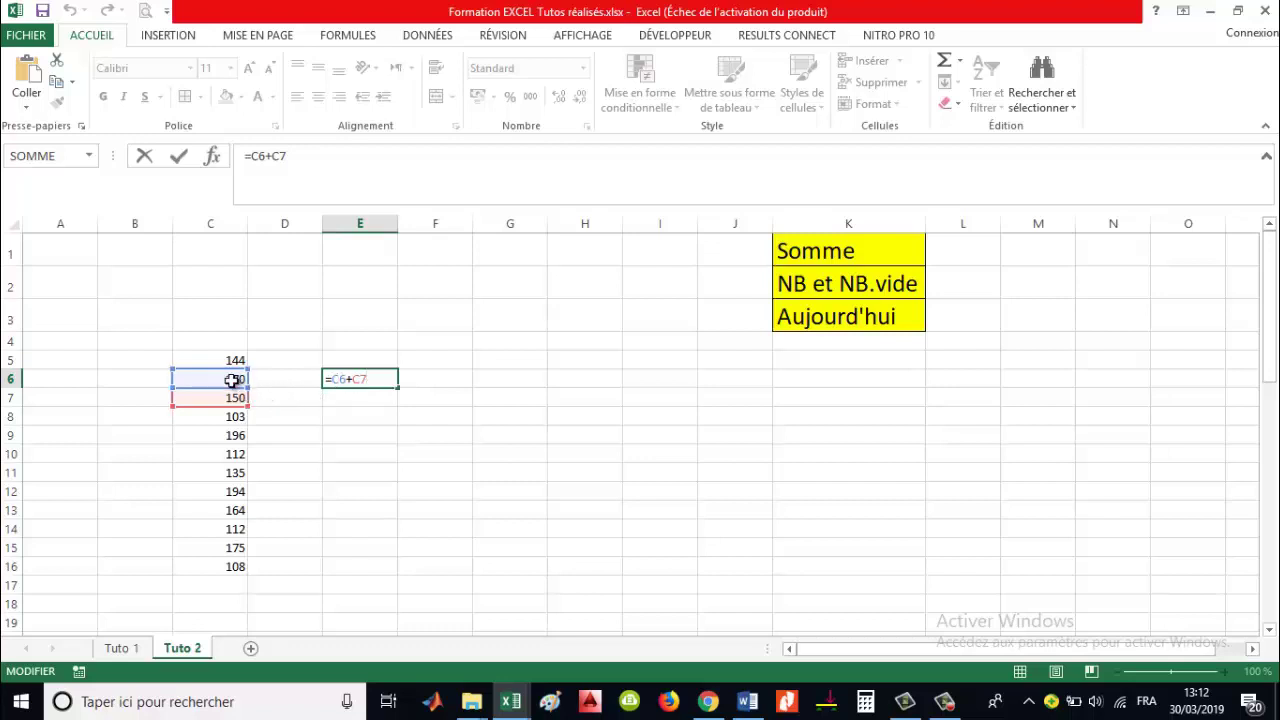
{"action": "left_click", "coordinate": [222, 222]}
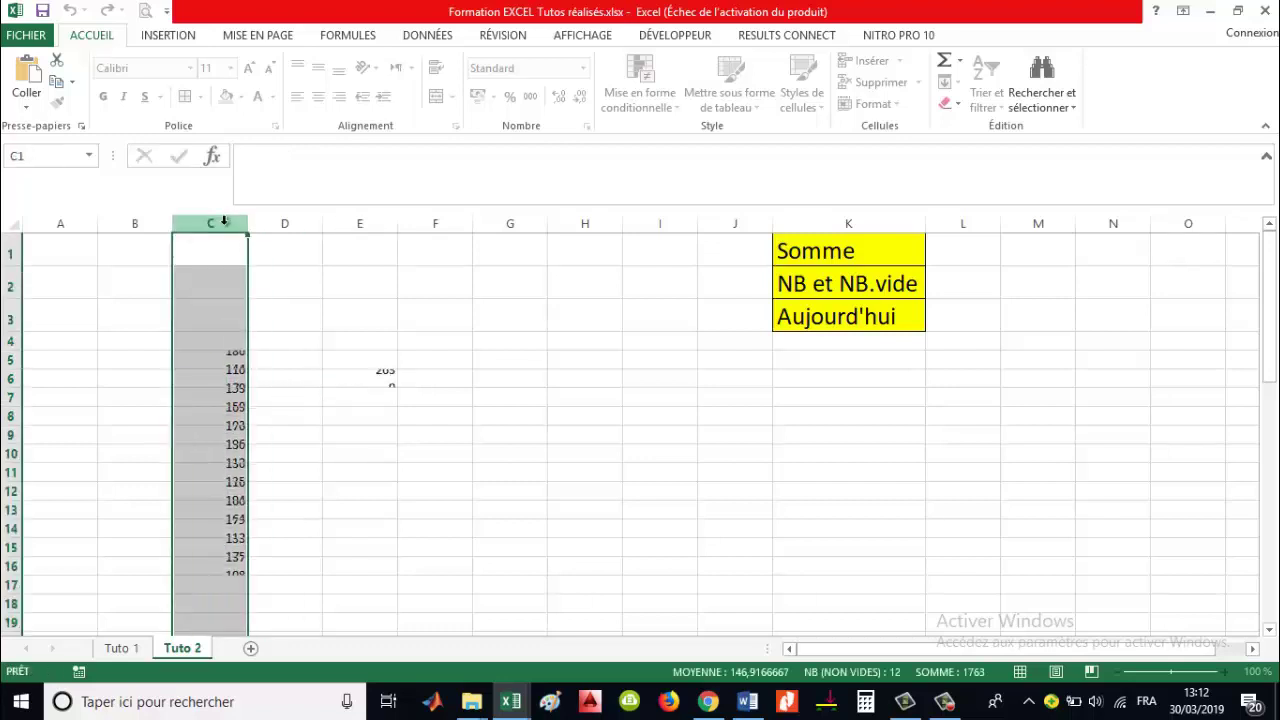
{"action": "left_click", "coordinate": [12, 379]}
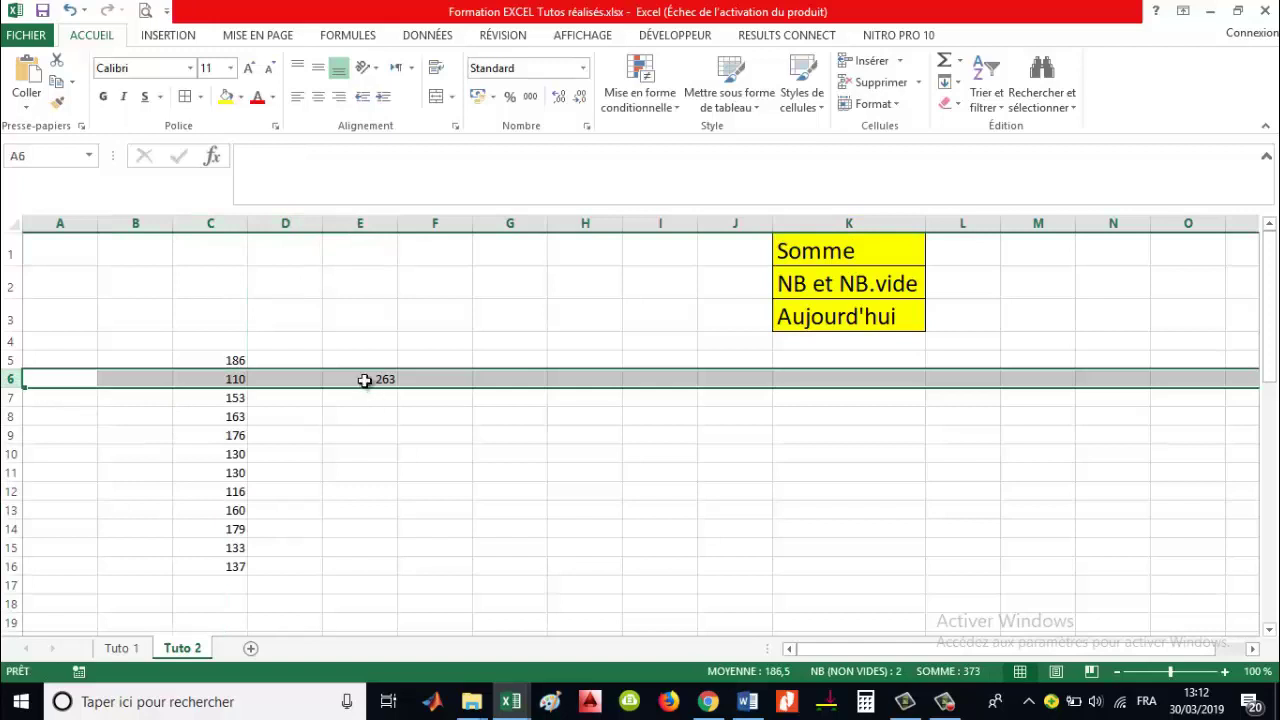
{"action": "left_click", "coordinate": [364, 380]}
{"action": "double_click", "coordinate": [364, 380]}
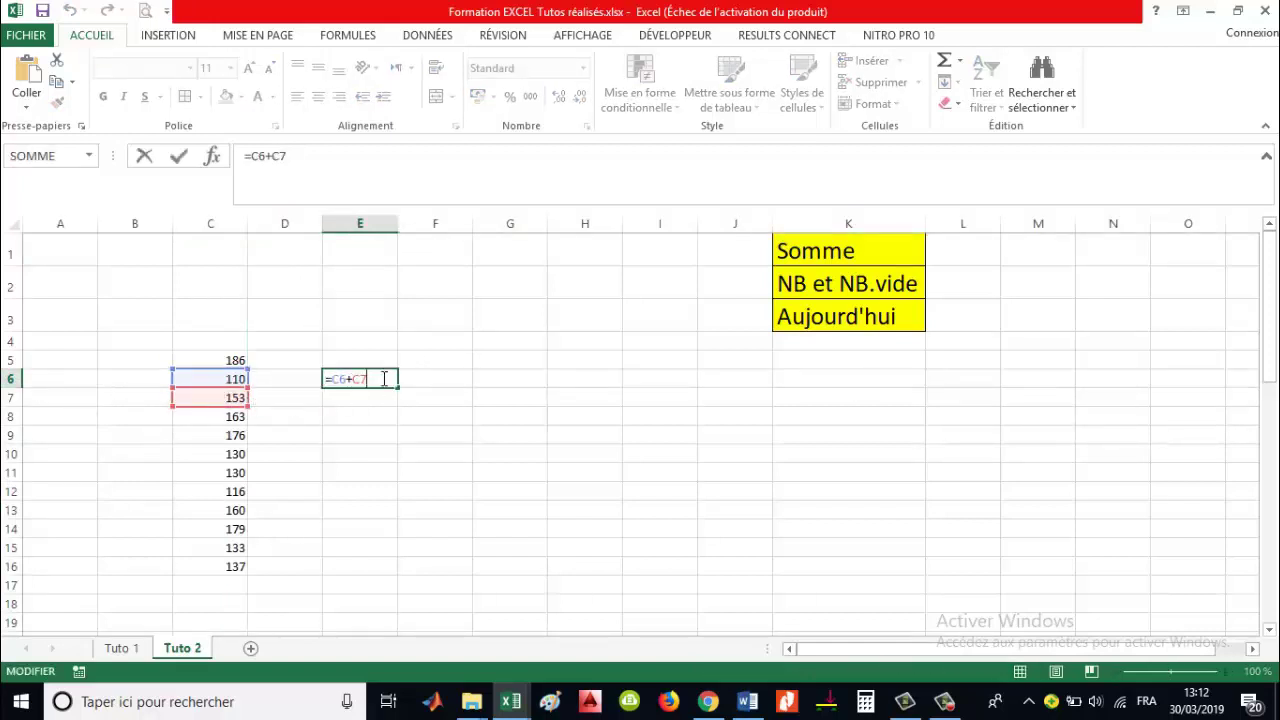
Step: Add C5, C8 and C9 to E6's formula, giving =C6+C7+C5+C8+C9+
{"action": "left_click", "coordinate": [229, 360]}
{"action": "type", "text": "+"}
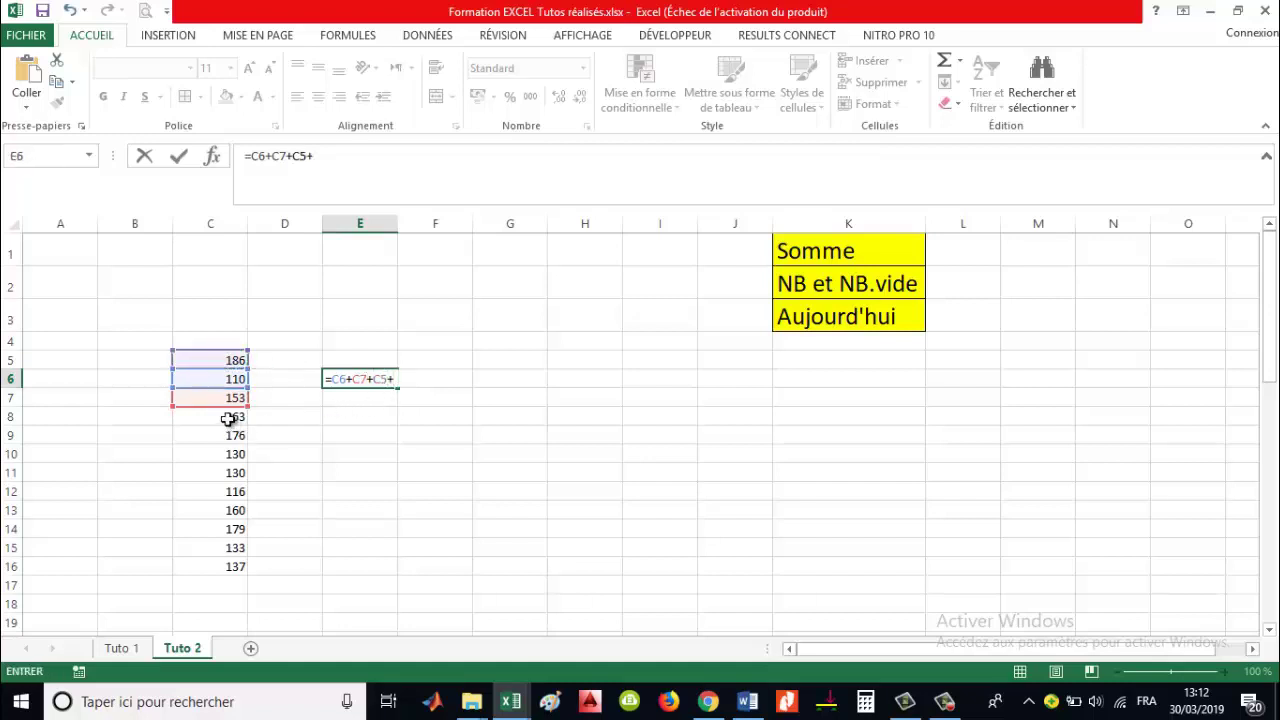
{"action": "left_click", "coordinate": [229, 416]}
{"action": "type", "text": "+"}
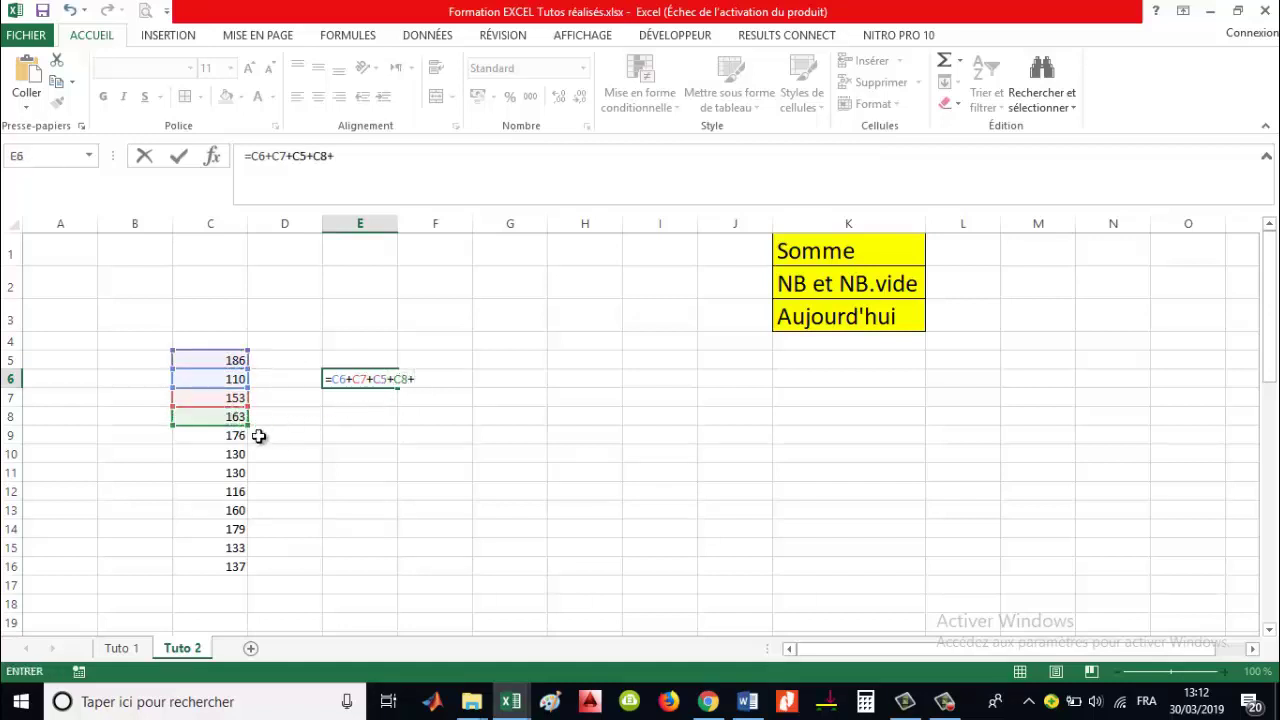
{"action": "left_click", "coordinate": [230, 436]}
{"action": "type", "text": "+"}
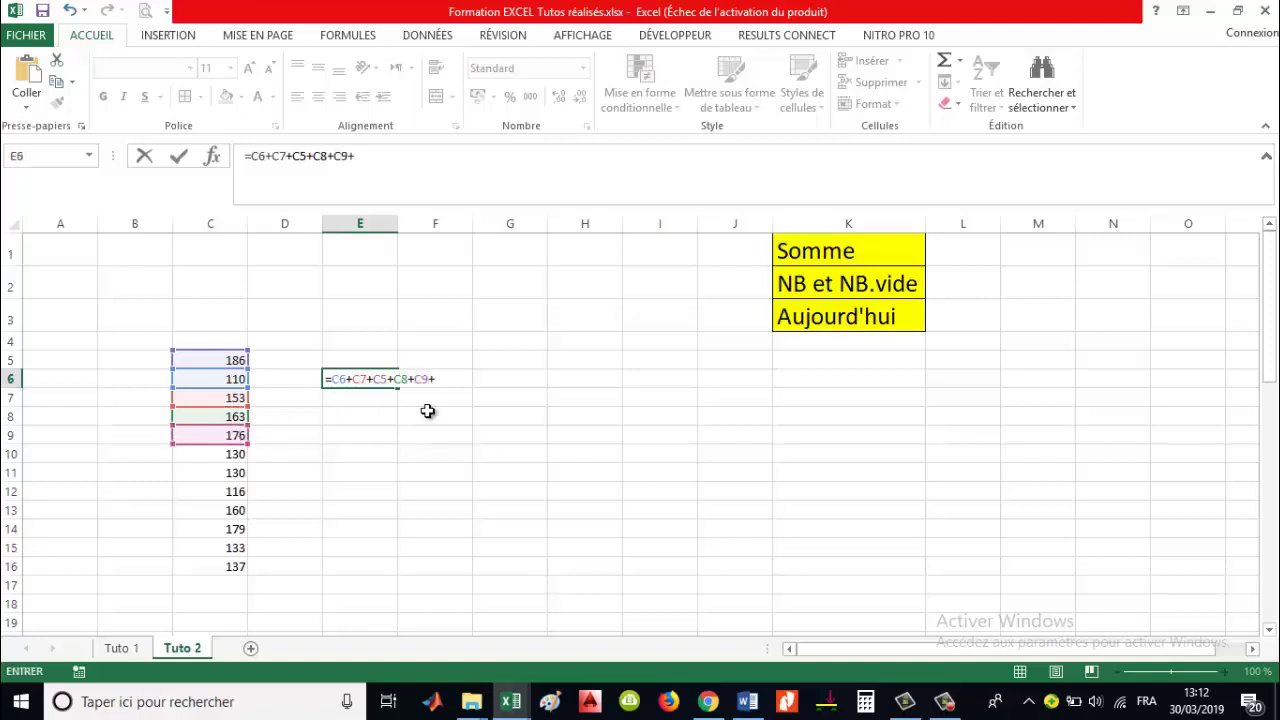
{"action": "left_click_drag", "start_coordinate": [447, 385], "coordinate": [355, 380]}
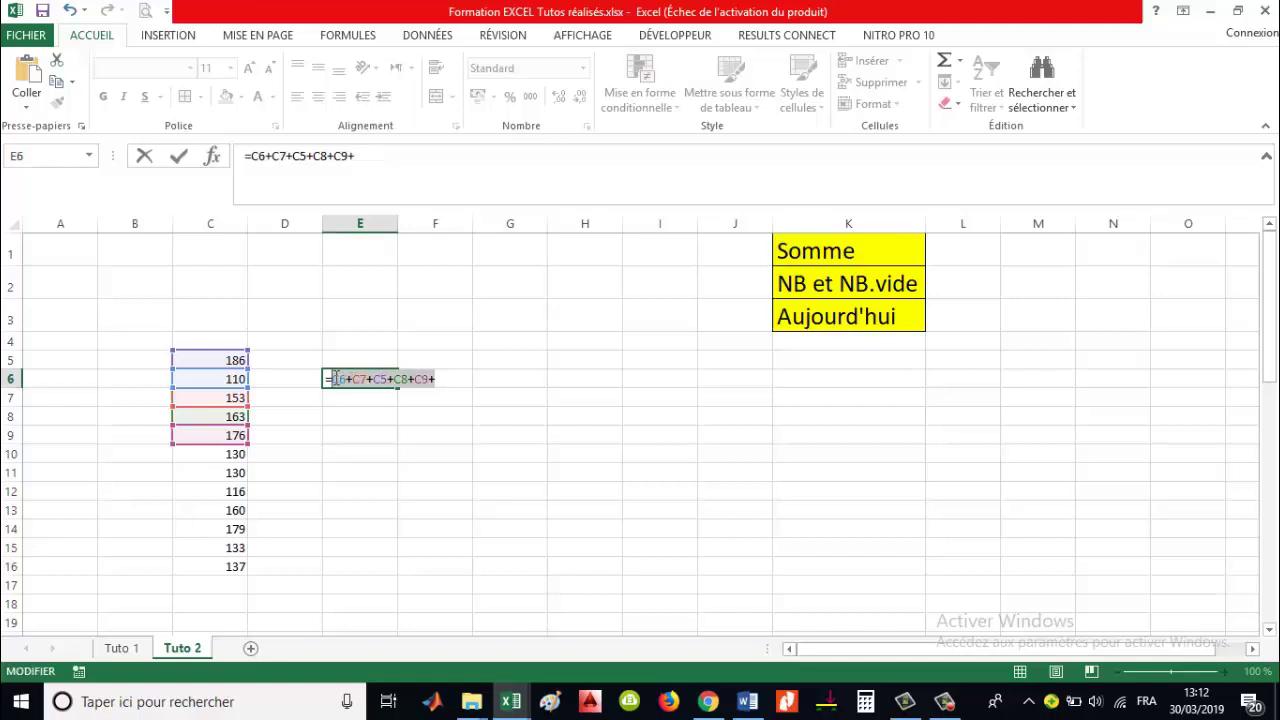
Step: Replace E6's chained addition with =SOMME(C5:C16), totalling 1741
{"action": "key", "text": "BackSpace"}
{"action": "type", "text": "soml"}
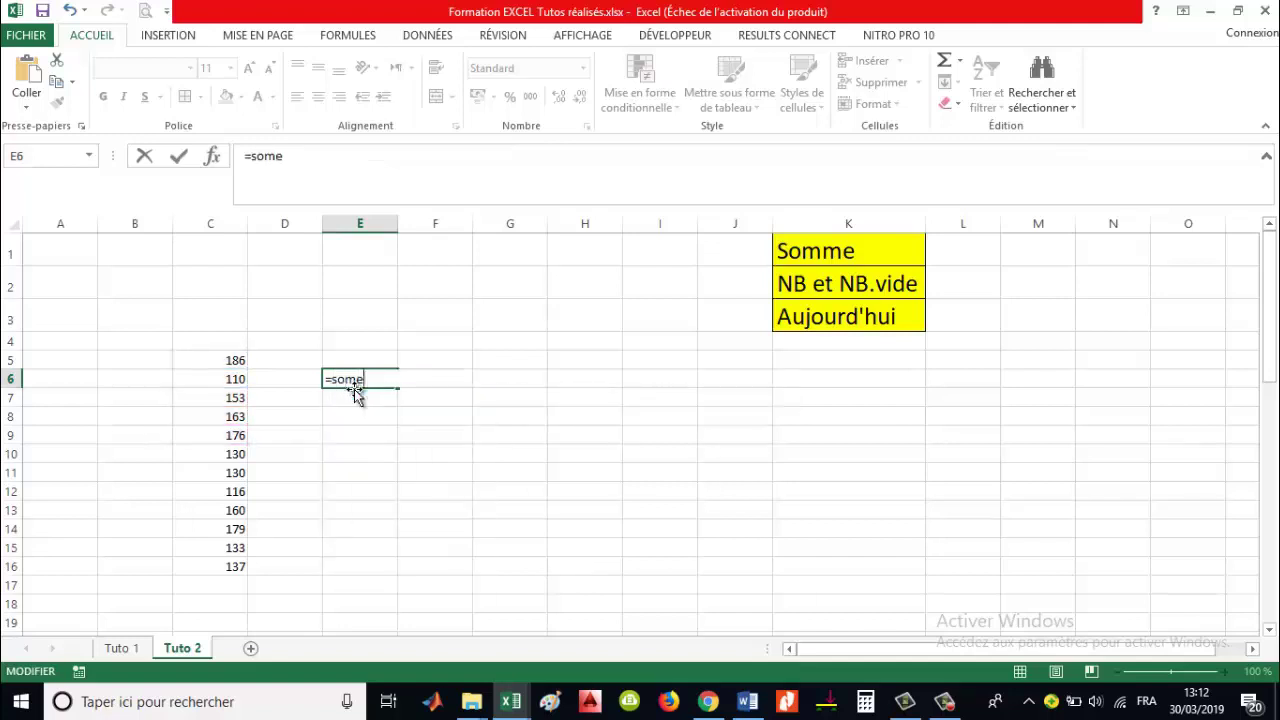
{"action": "key", "text": "BackSpace"}
{"action": "type", "text": "me"}
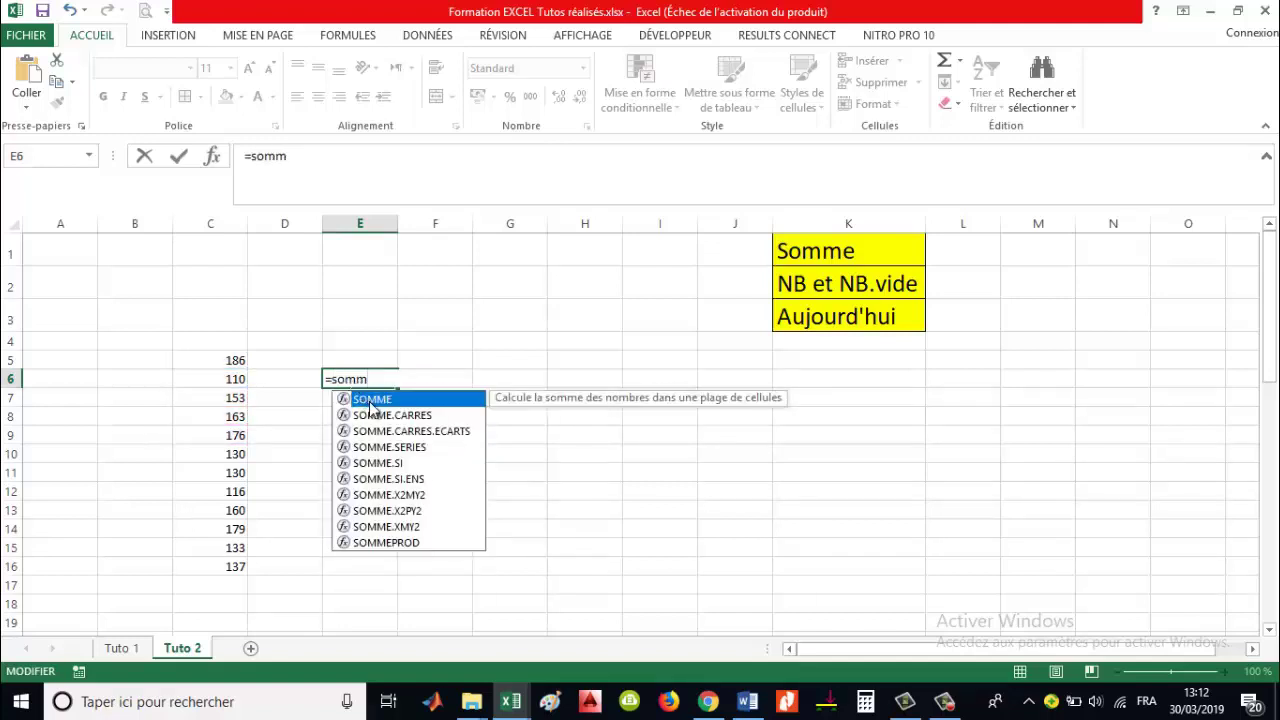
{"action": "double_click", "coordinate": [371, 405]}
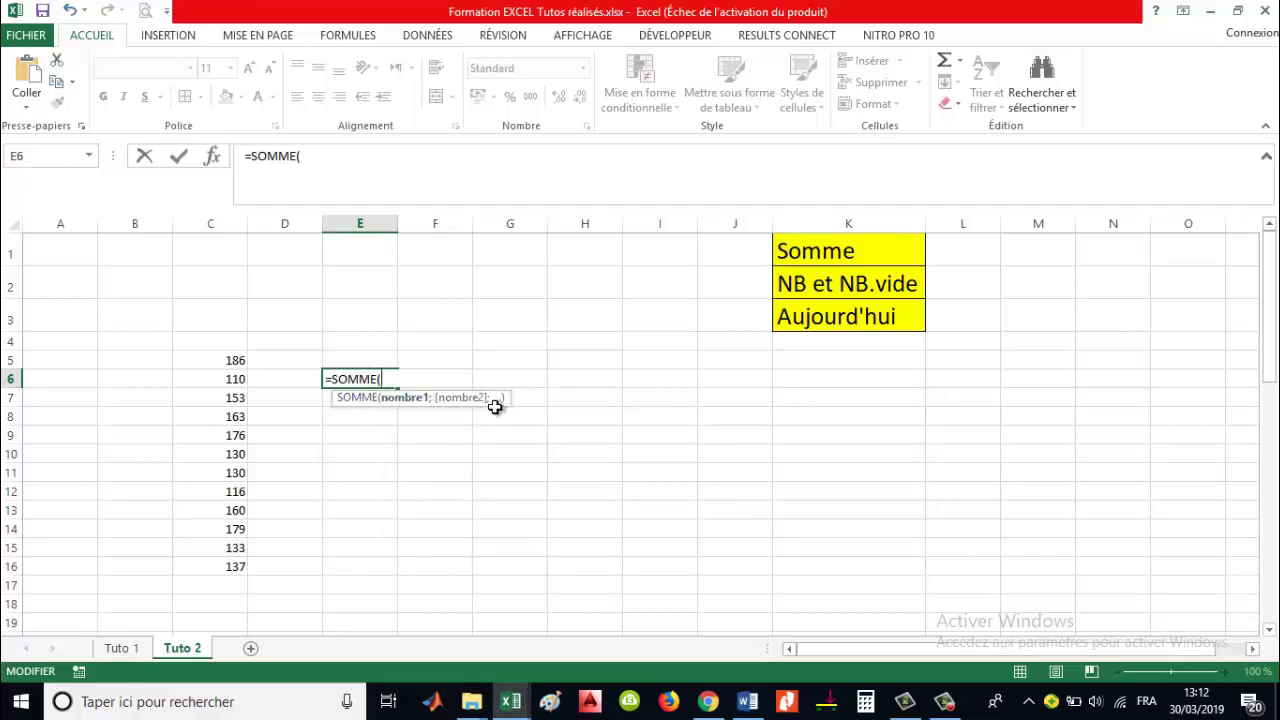
{"action": "left_click_drag", "start_coordinate": [225, 358], "coordinate": [228, 563]}
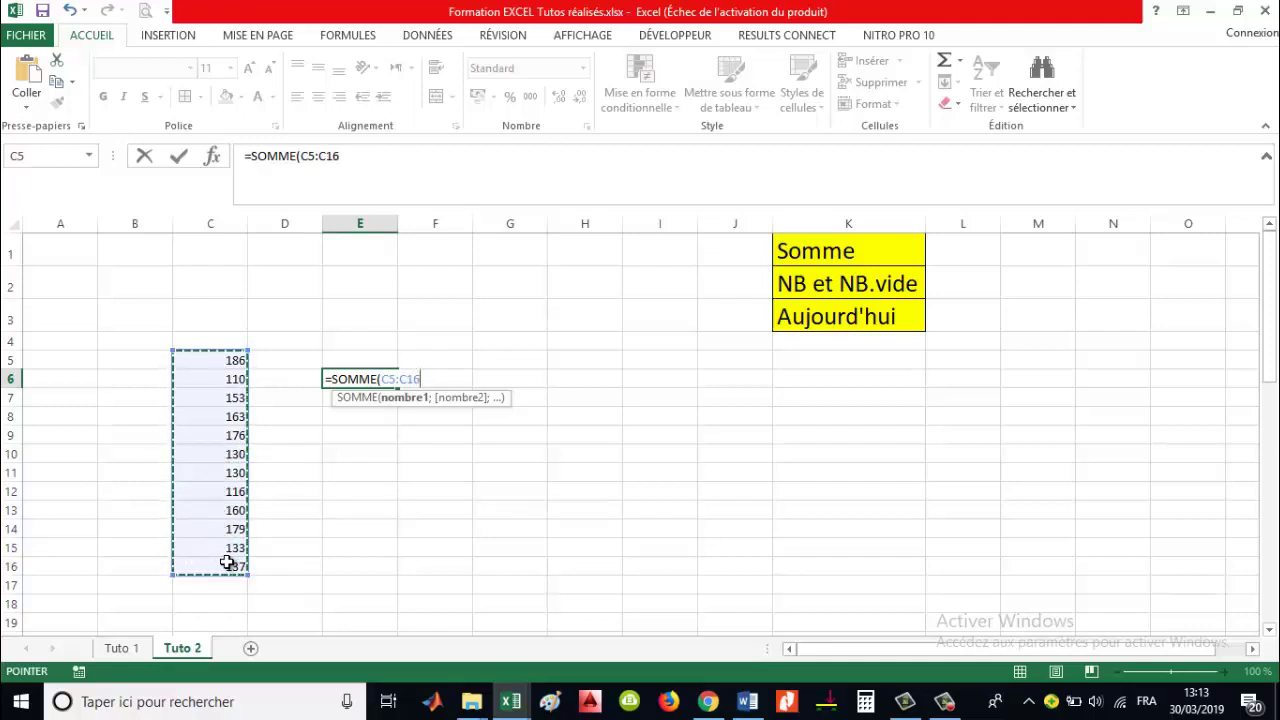
{"action": "key", "text": "Return"}
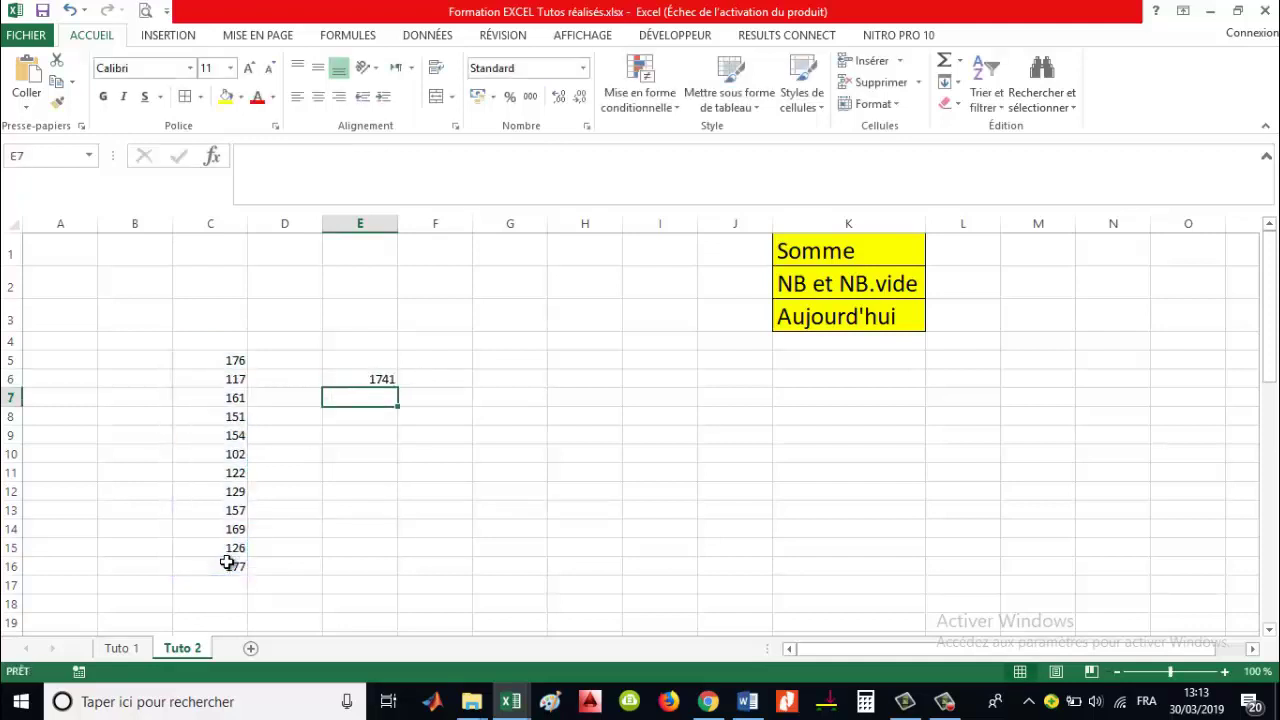
Step: Overwrite C10's random formula with the fixed value 100
{"action": "left_click", "coordinate": [385, 377]}
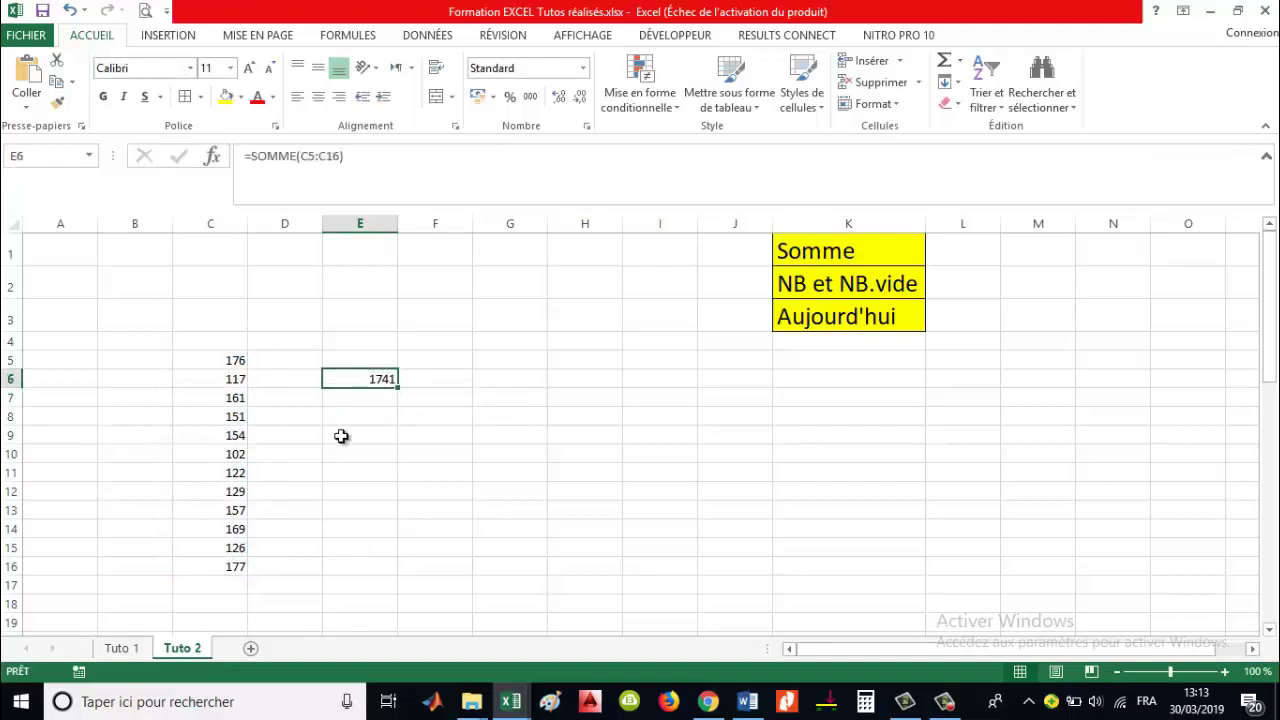
{"action": "left_click", "coordinate": [219, 453]}
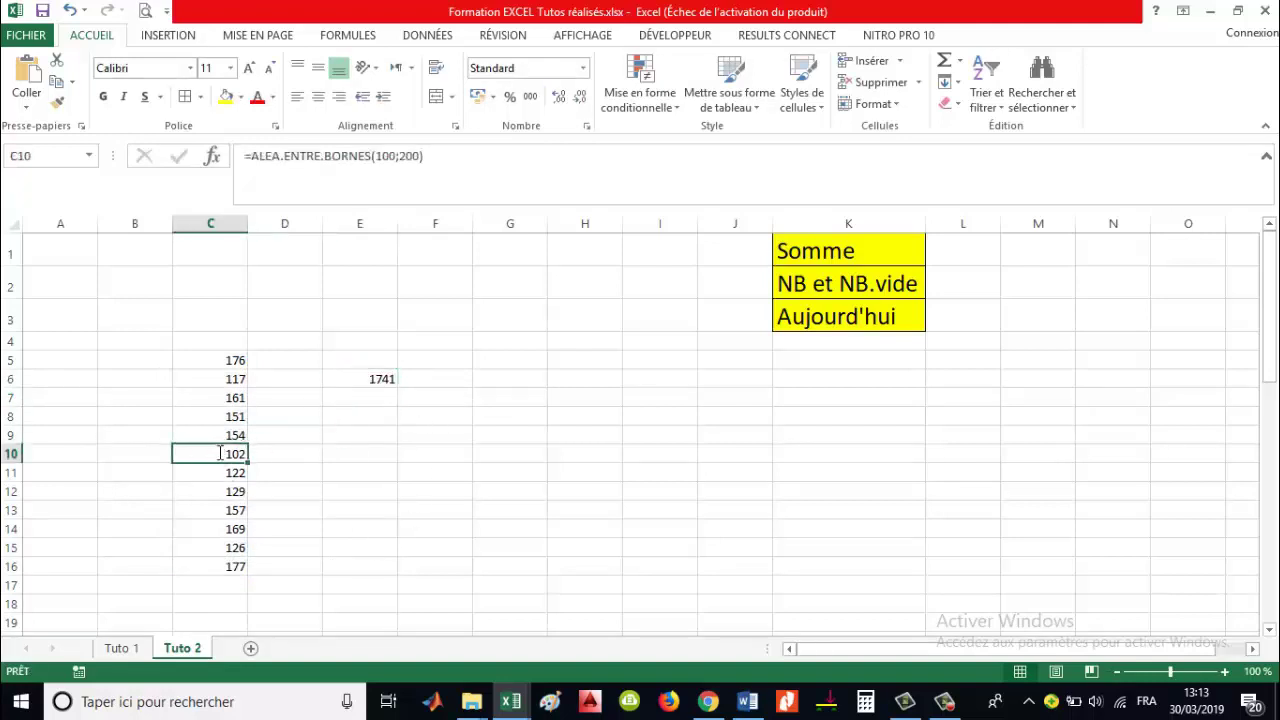
{"action": "type", "text": "100"}
{"action": "key", "text": "Return"}
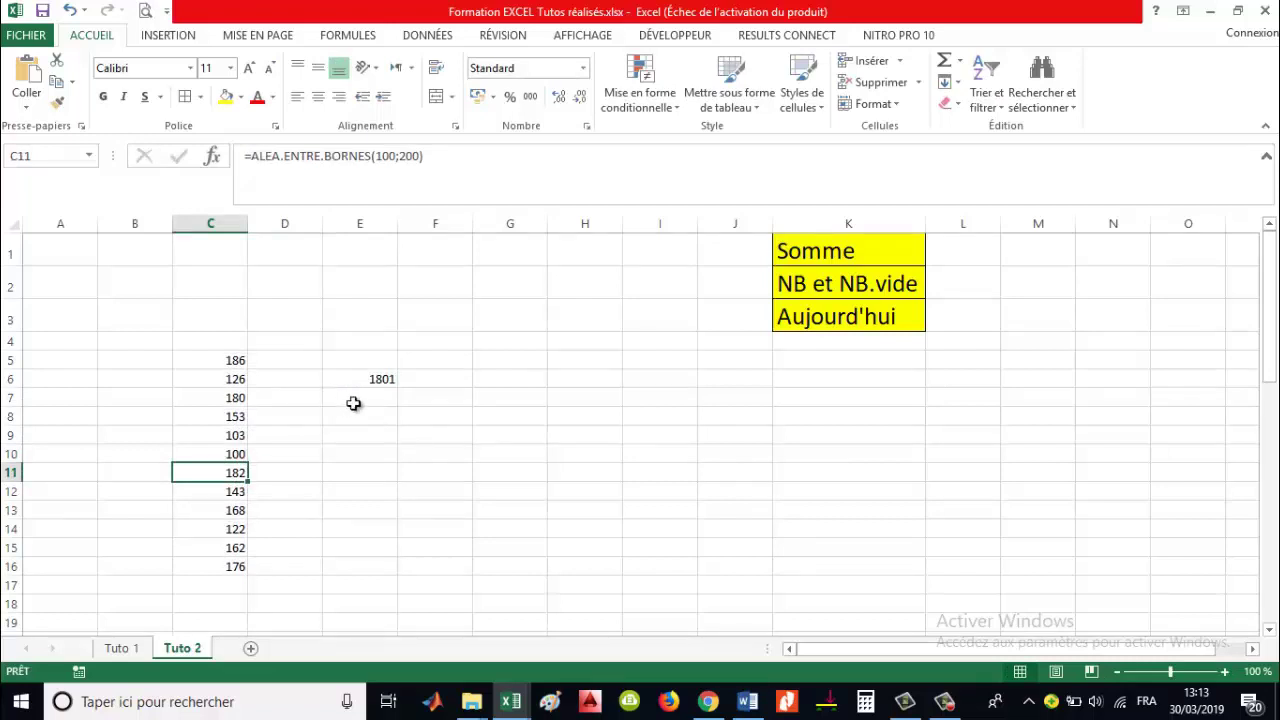
Step: Try an AutoSum (Alt+=) in E9, then cancel it
{"action": "left_click", "coordinate": [370, 431]}
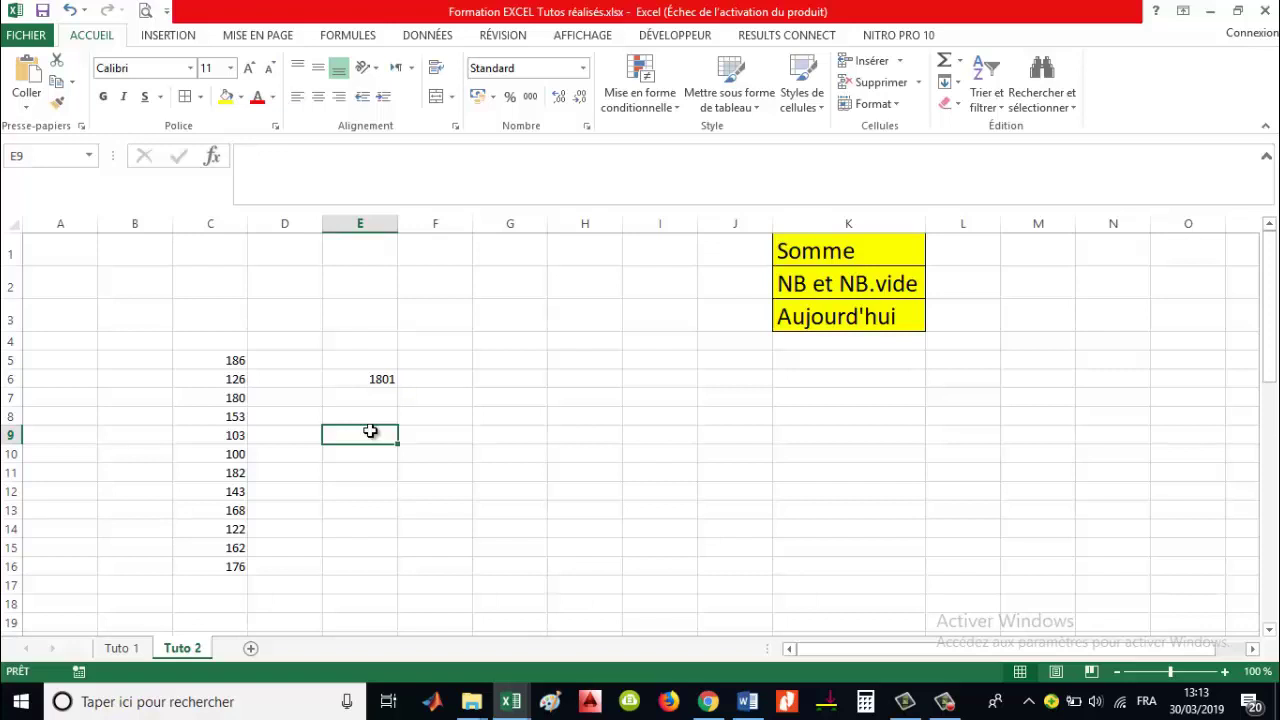
{"action": "key", "text": "alt+equal"}
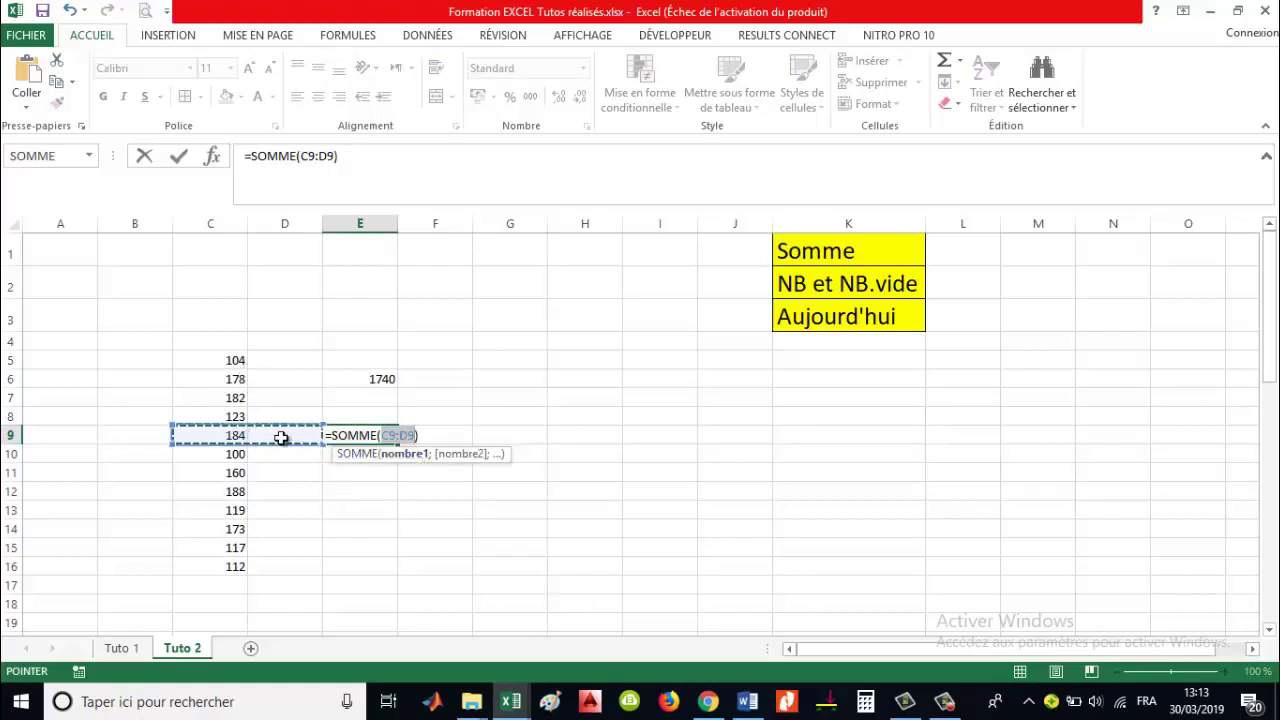
{"action": "key", "text": "Escape"}
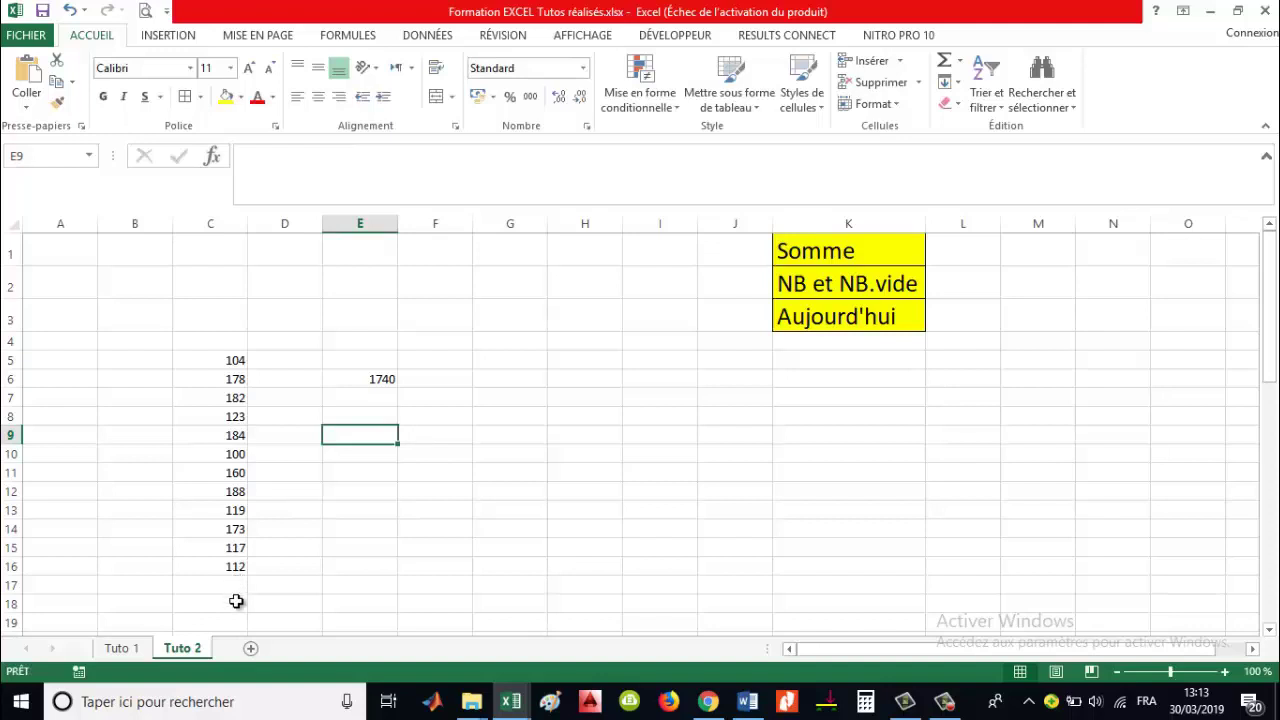
{"action": "left_click", "coordinate": [236, 603]}
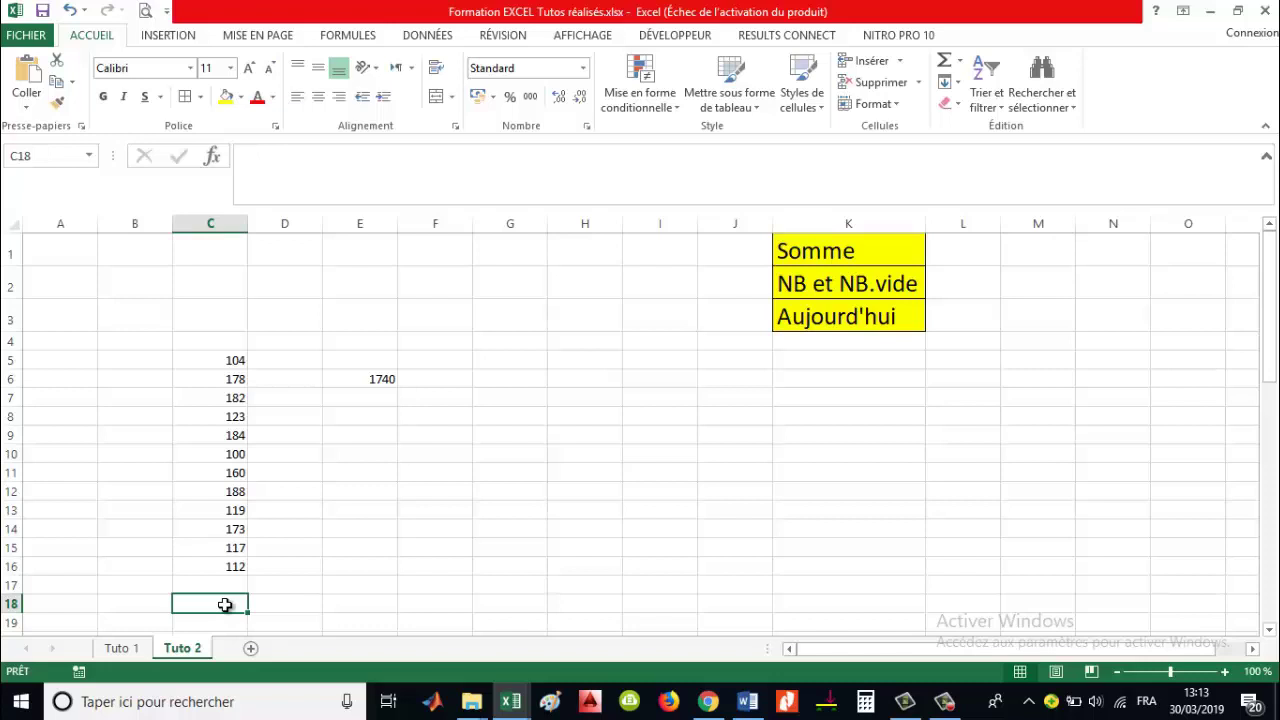
Step: Insert an AutoSum total in C18 with Alt+=, then clear it
{"action": "key", "text": "alt+equal"}
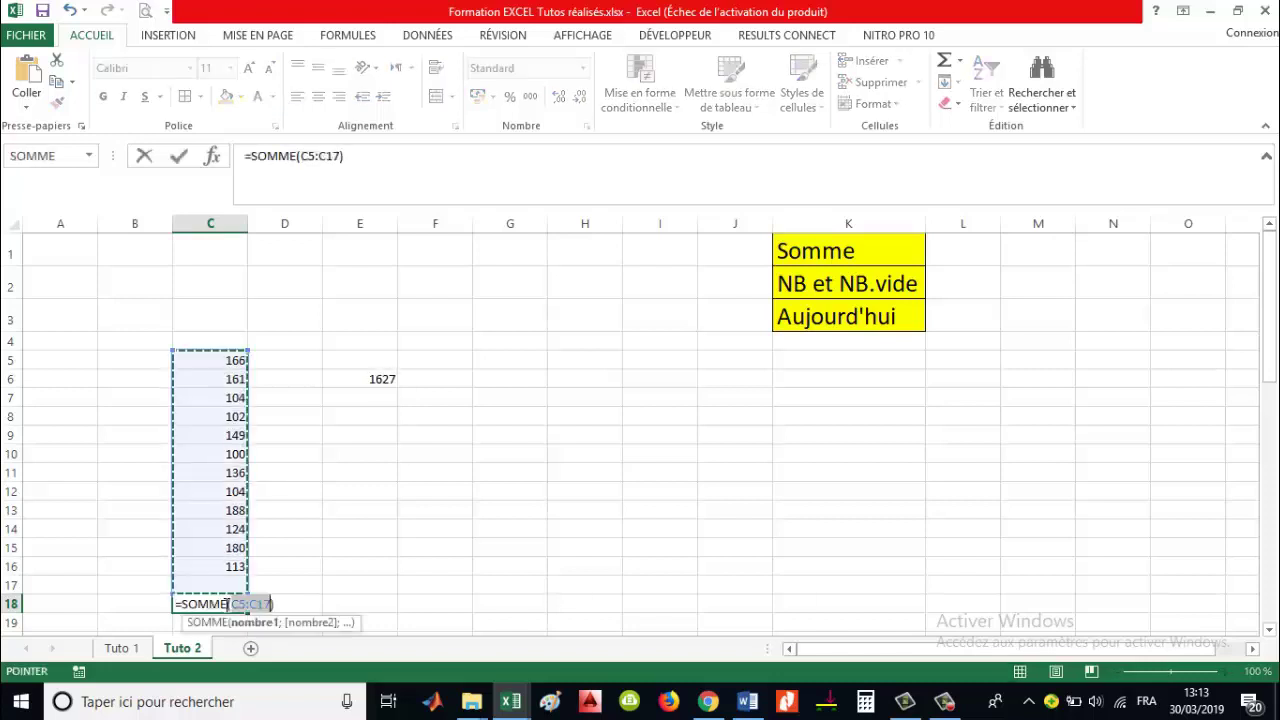
{"action": "key", "text": "Return"}
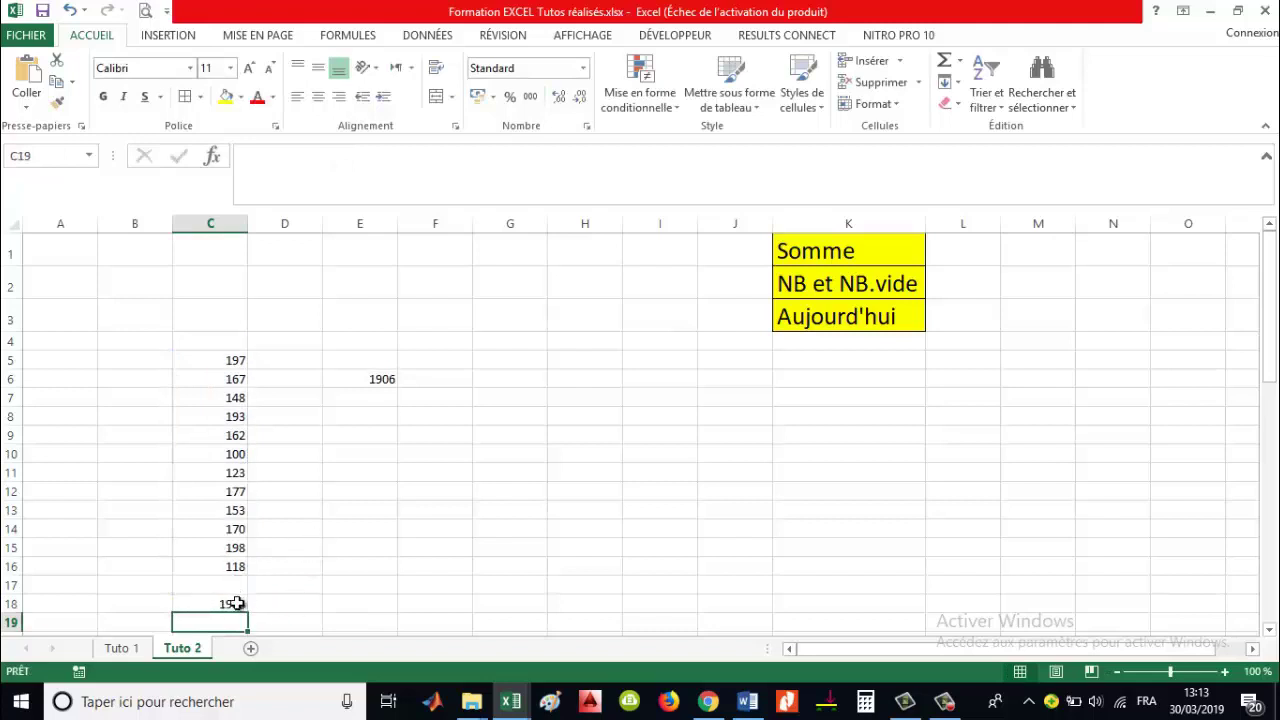
{"action": "left_click", "coordinate": [372, 480]}
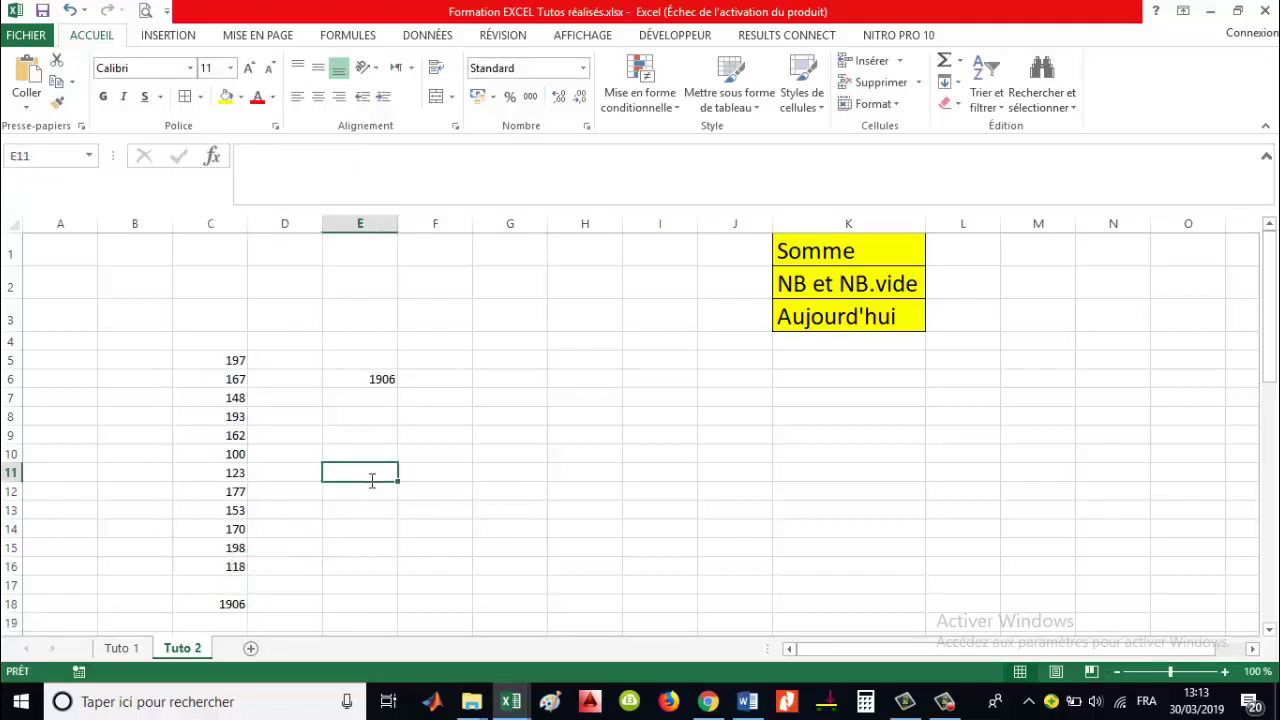
{"action": "type", "text": "="}
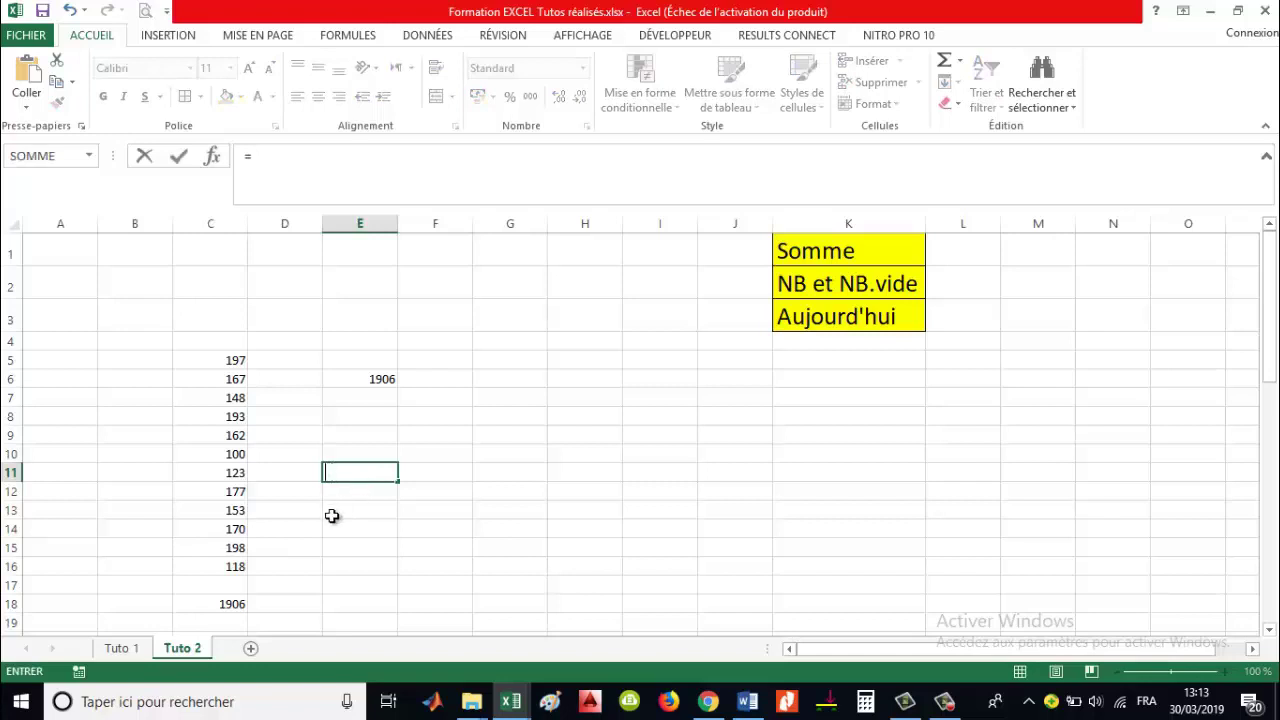
{"action": "key", "text": "Escape"}
{"action": "left_click", "coordinate": [234, 604]}
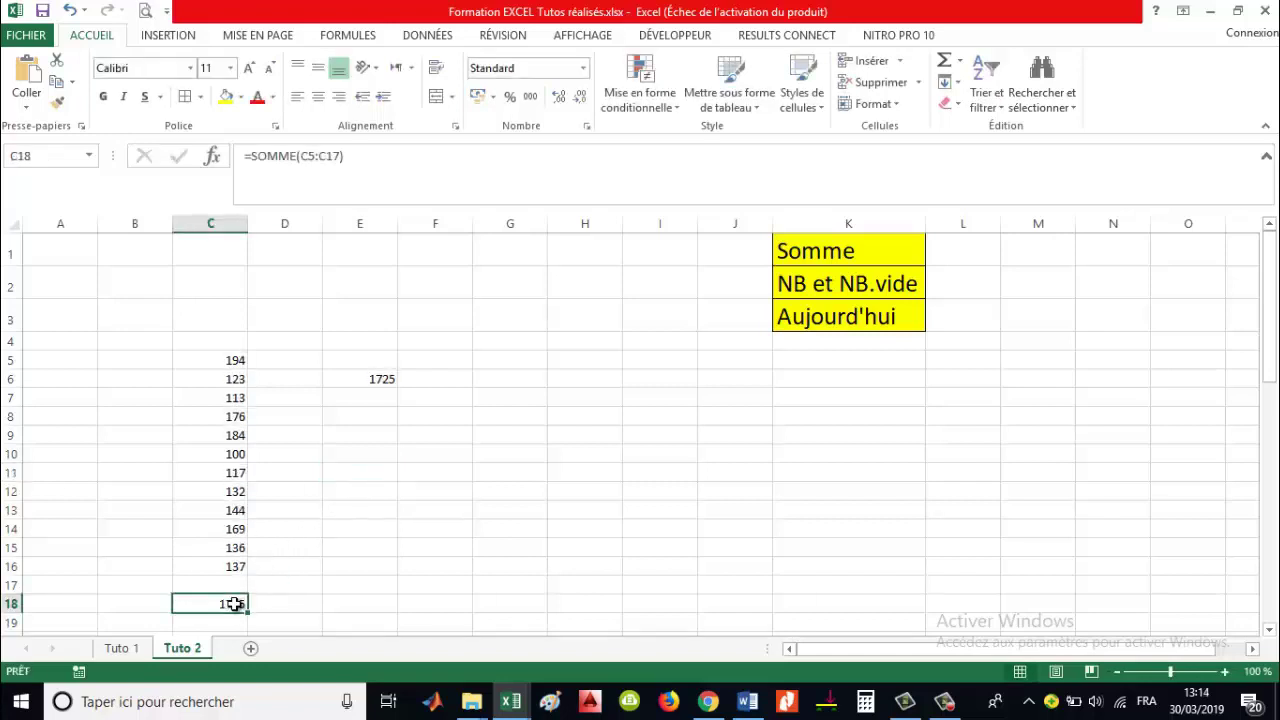
{"action": "key", "text": "Delete"}
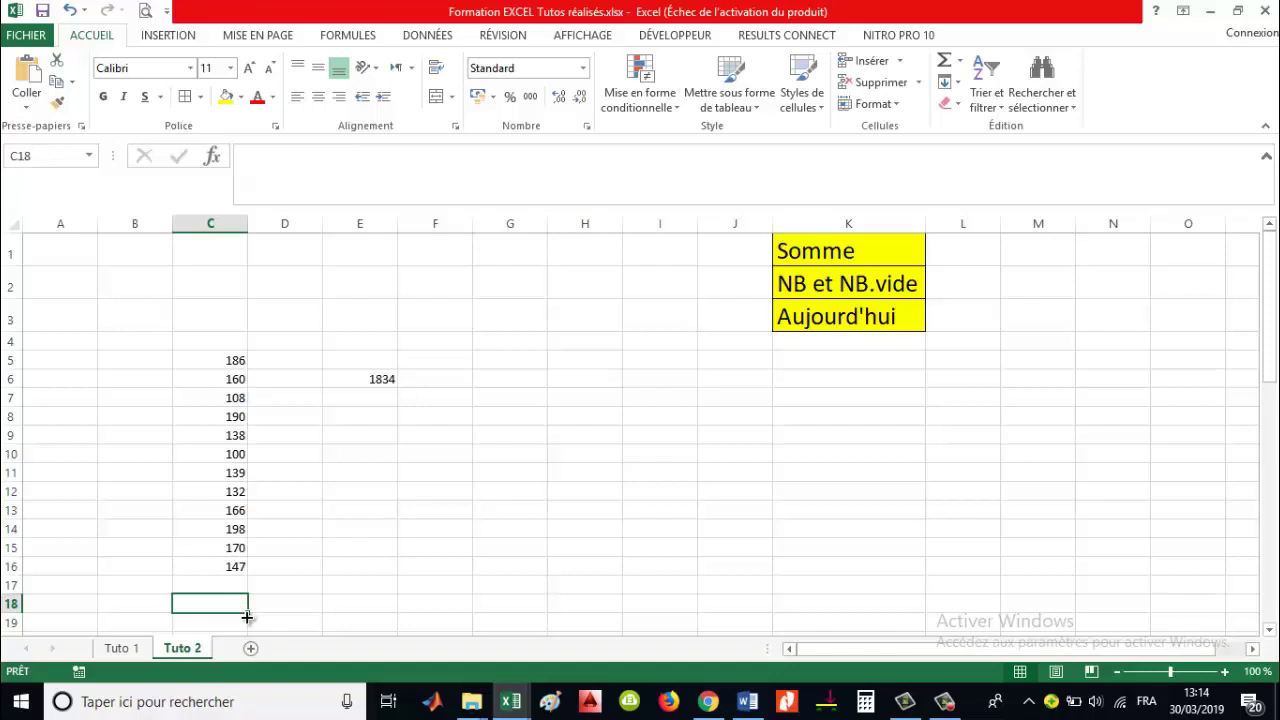
Step: Insert =SOMME(C5:C17) in C18 with the Σ AutoSum button, check it, then delete it
{"action": "left_click", "coordinate": [946, 64]}
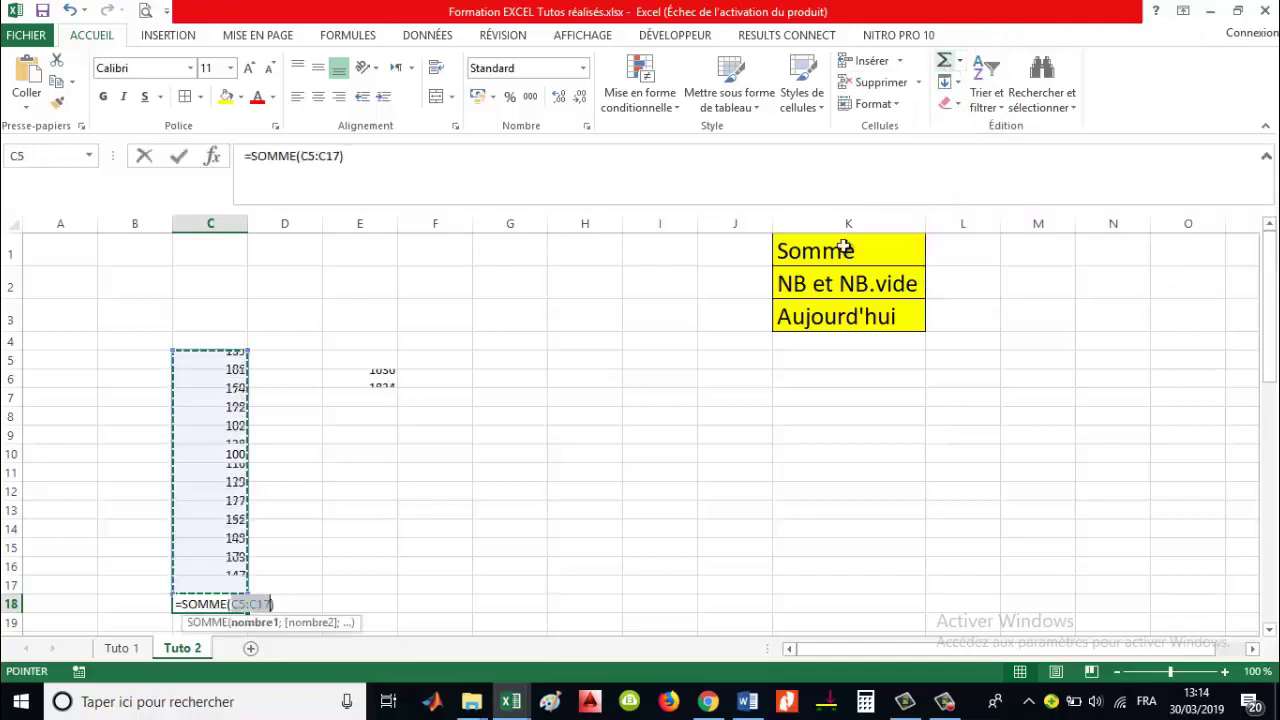
{"action": "key", "text": "Return"}
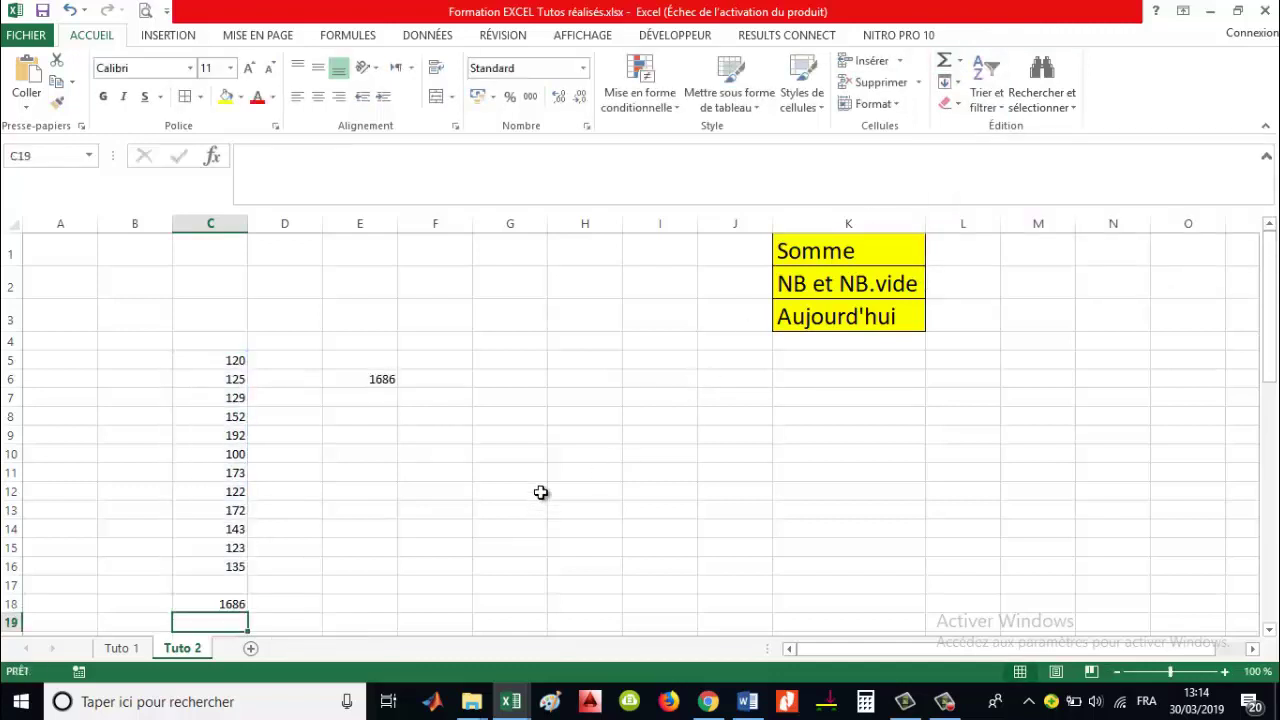
{"action": "left_click", "coordinate": [241, 605]}
{"action": "key", "text": "Delete"}
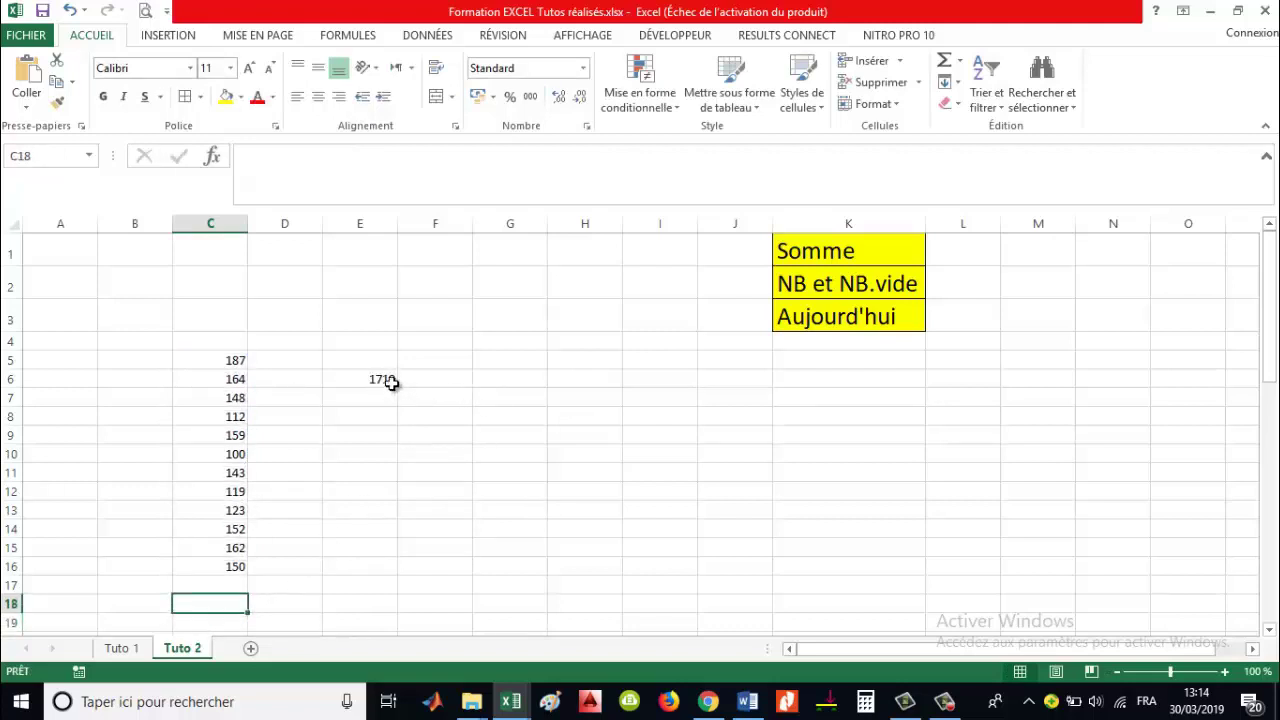
Step: Delete the 1719 total from E6 and enter 1 in B5
{"action": "left_click", "coordinate": [388, 380]}
{"action": "key", "text": "Delete"}
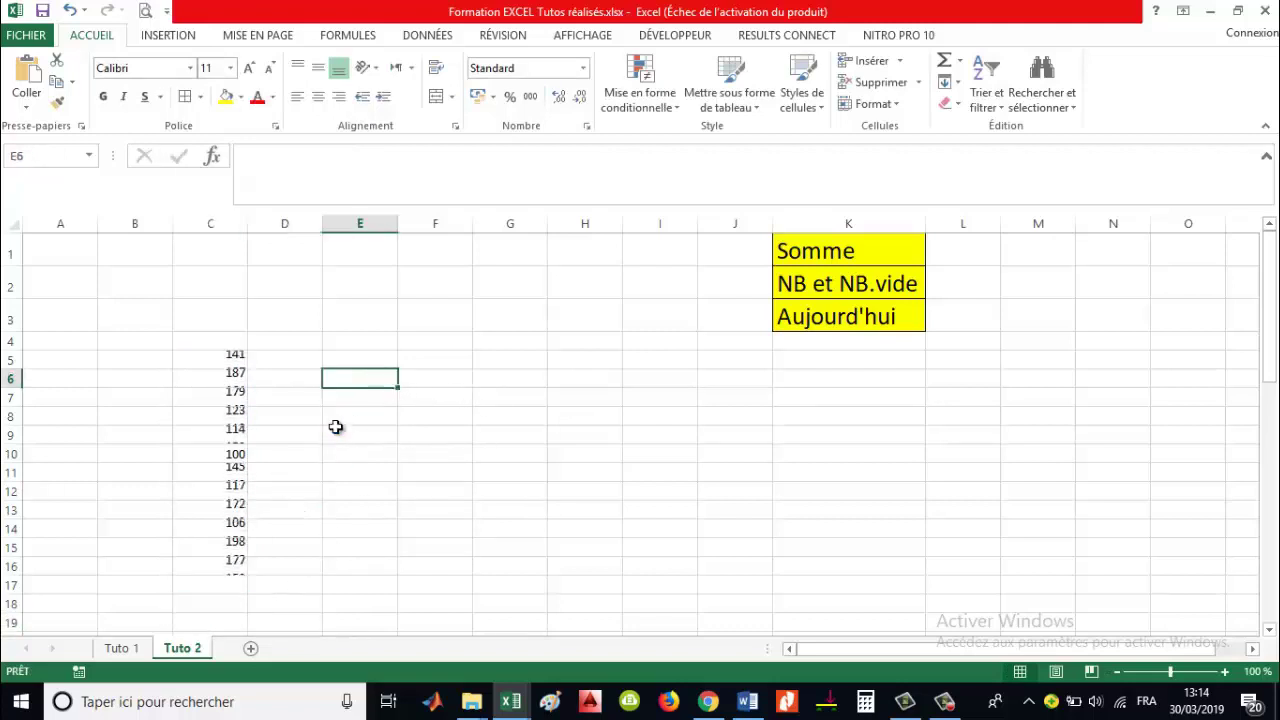
{"action": "left_click", "coordinate": [140, 359]}
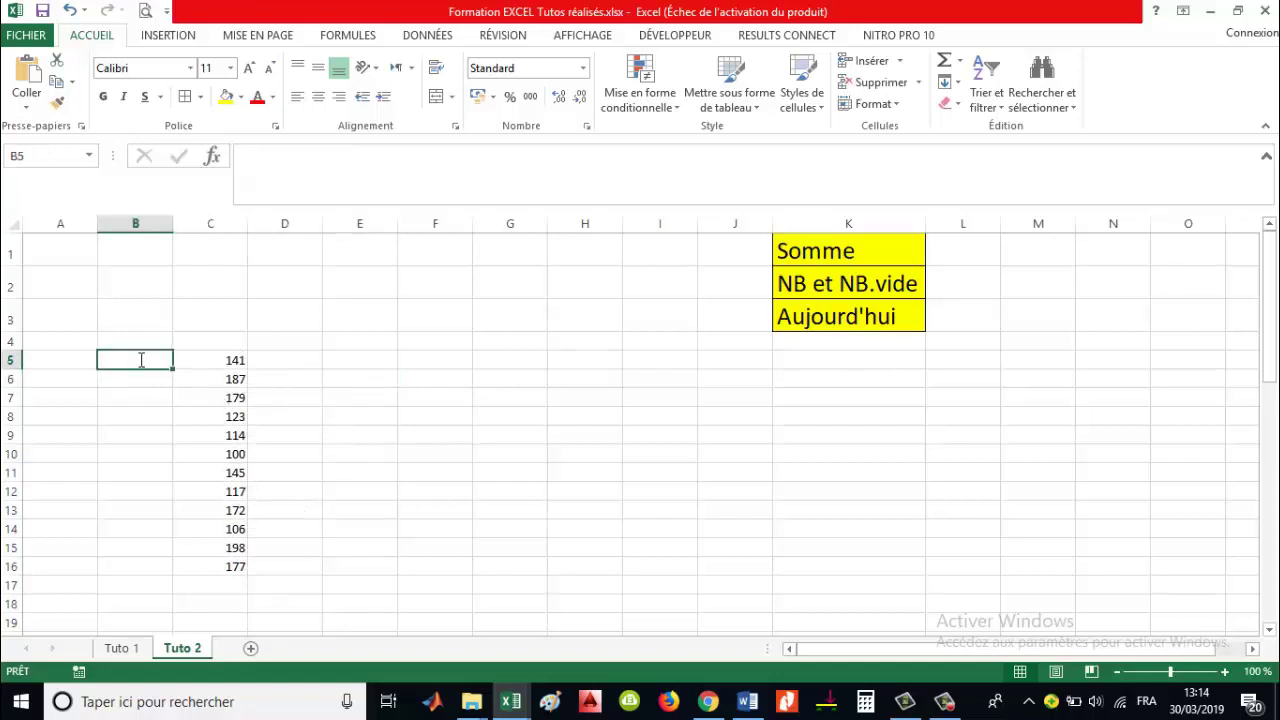
{"action": "type", "text": "1"}
{"action": "key", "text": "Return"}
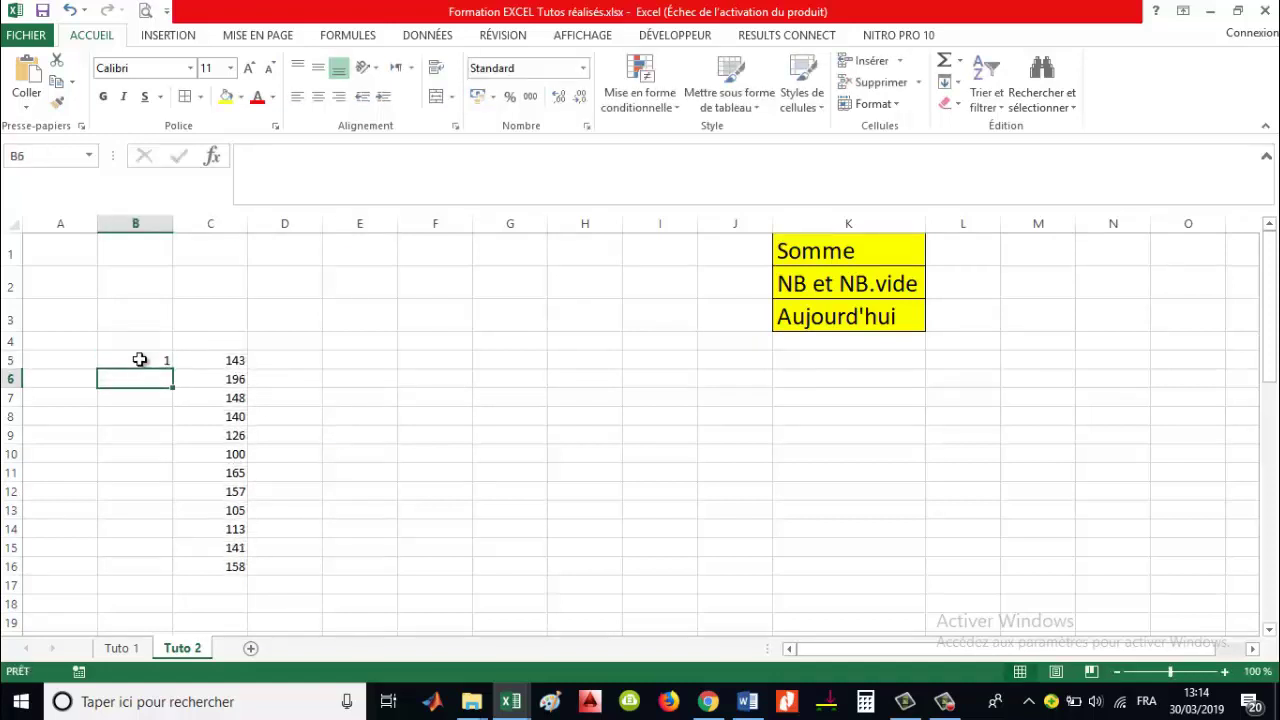
Step: Fill B5:B16 with the series 1 to 12 using Incrémenter une série
{"action": "left_click", "coordinate": [145, 360]}
{"action": "mouse_move", "coordinate": [172, 369]}
{"action": "left_mouse_down"}
{"action": "mouse_move", "coordinate": [150, 528]}
{"action": "mouse_move", "coordinate": [168, 568]}
{"action": "left_mouse_up"}
{"action": "left_click", "coordinate": [190, 589]}
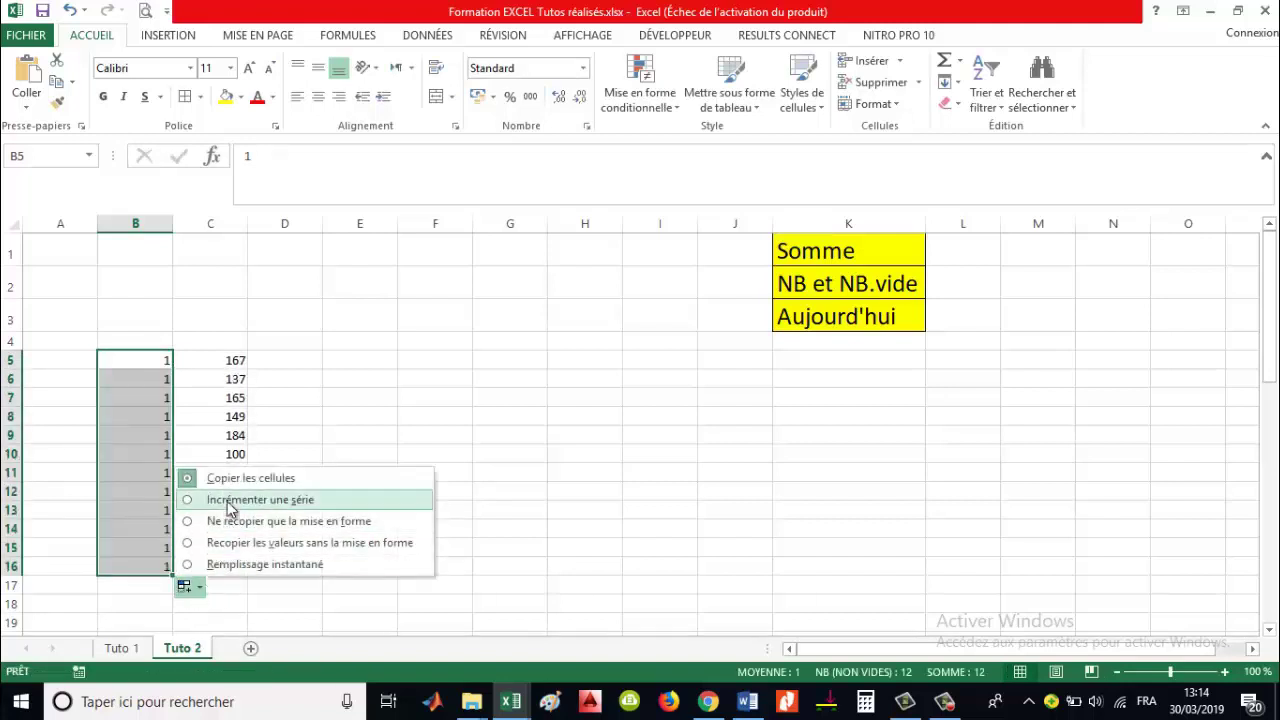
{"action": "left_click", "coordinate": [245, 499]}
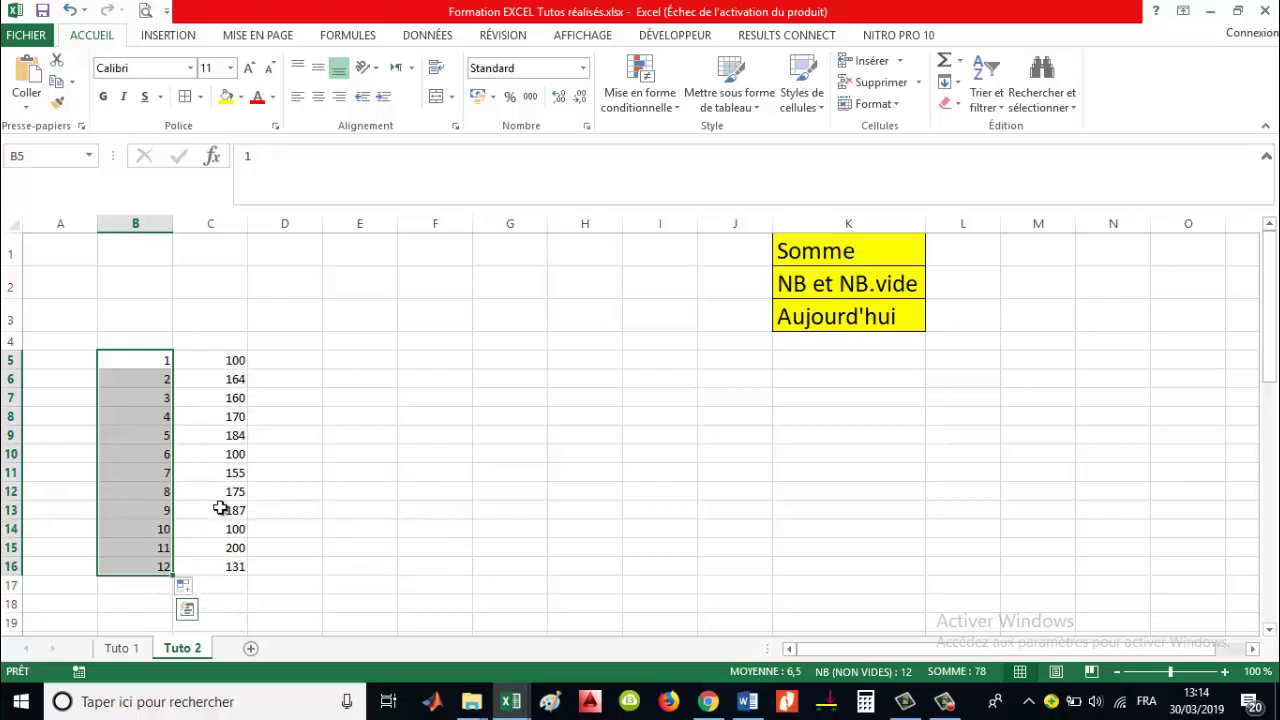
{"action": "left_click", "coordinate": [279, 600]}
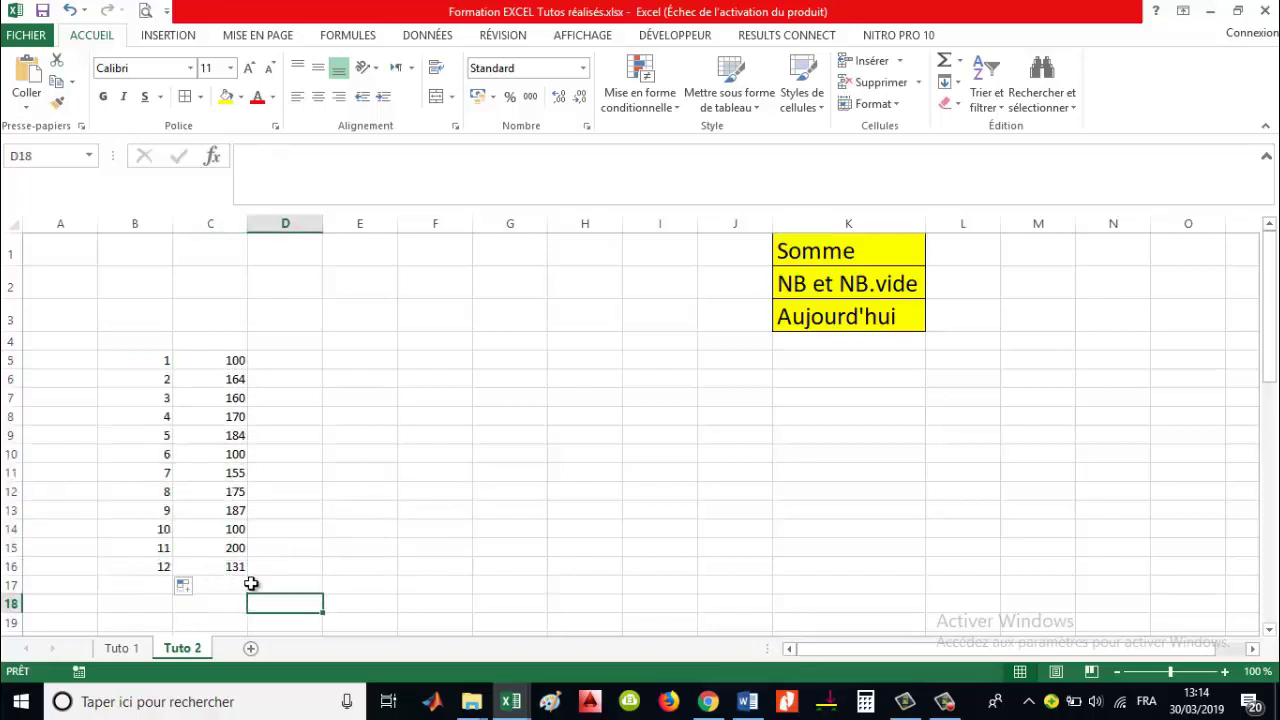
{"action": "left_click", "coordinate": [223, 608]}
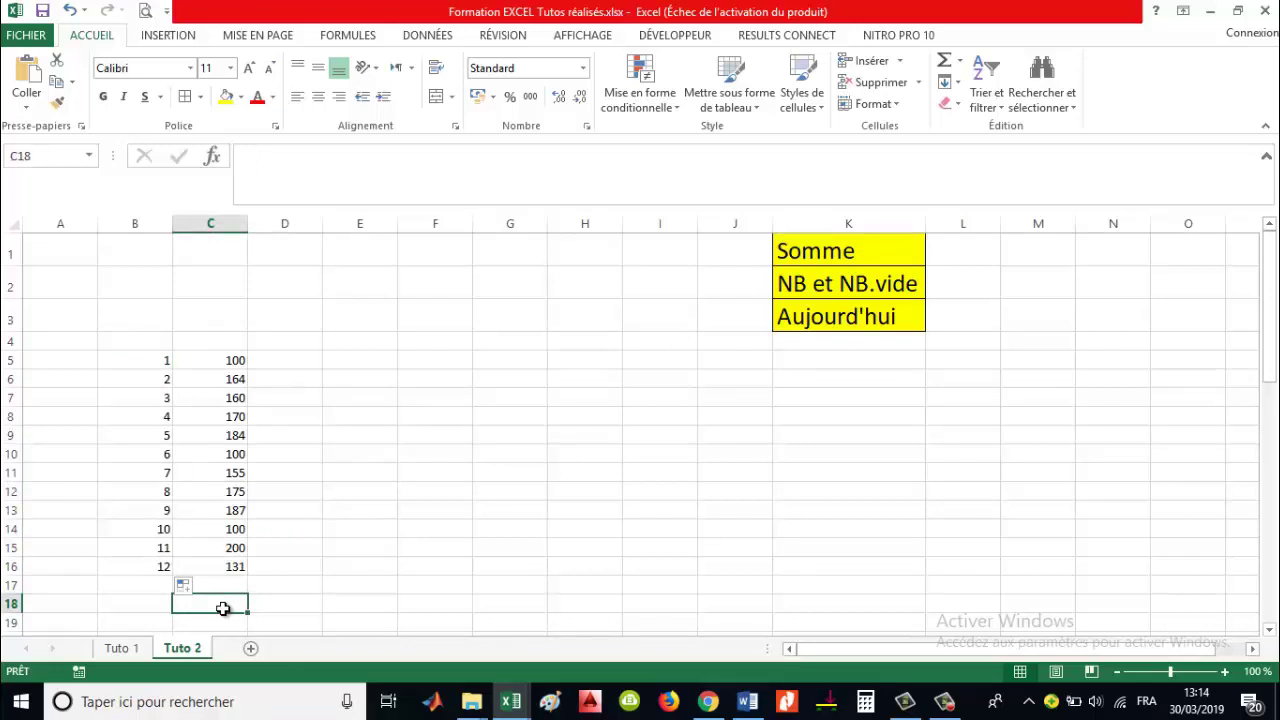
Step: Enter =NB(C5:C16) in C18 to count the twelve values
{"action": "type", "text": "="}
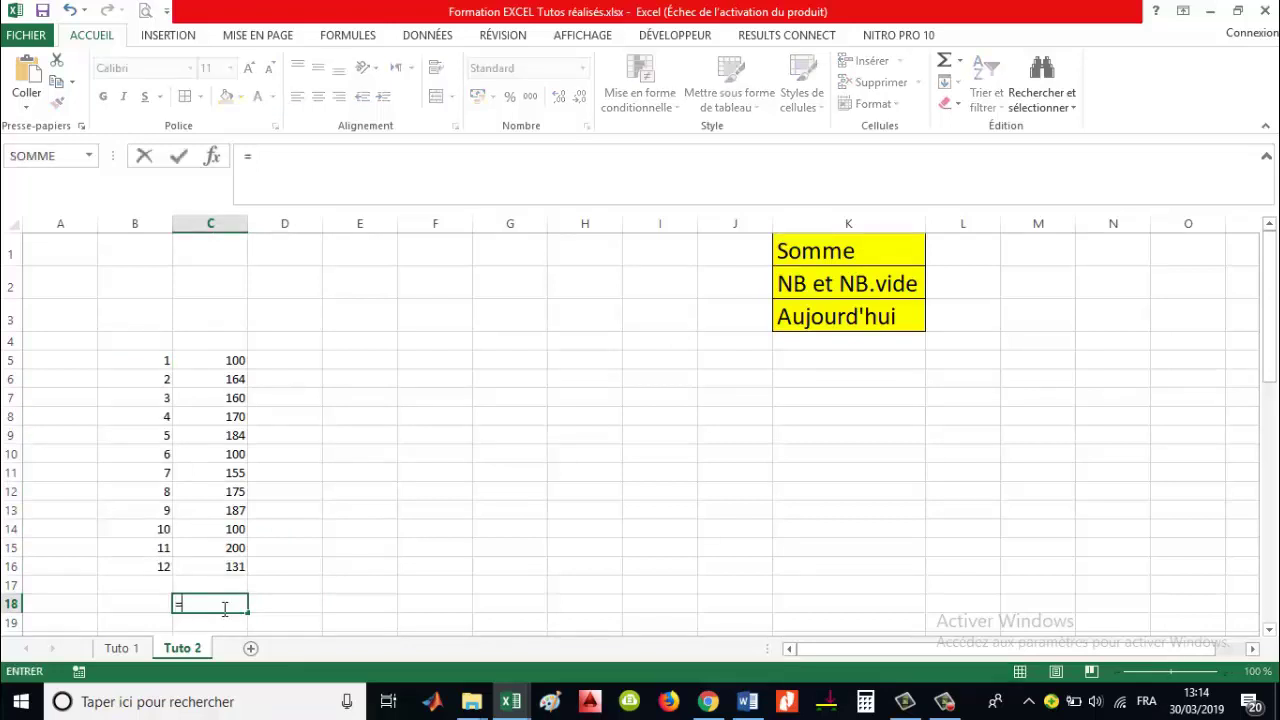
{"action": "type", "text": "Nb"}
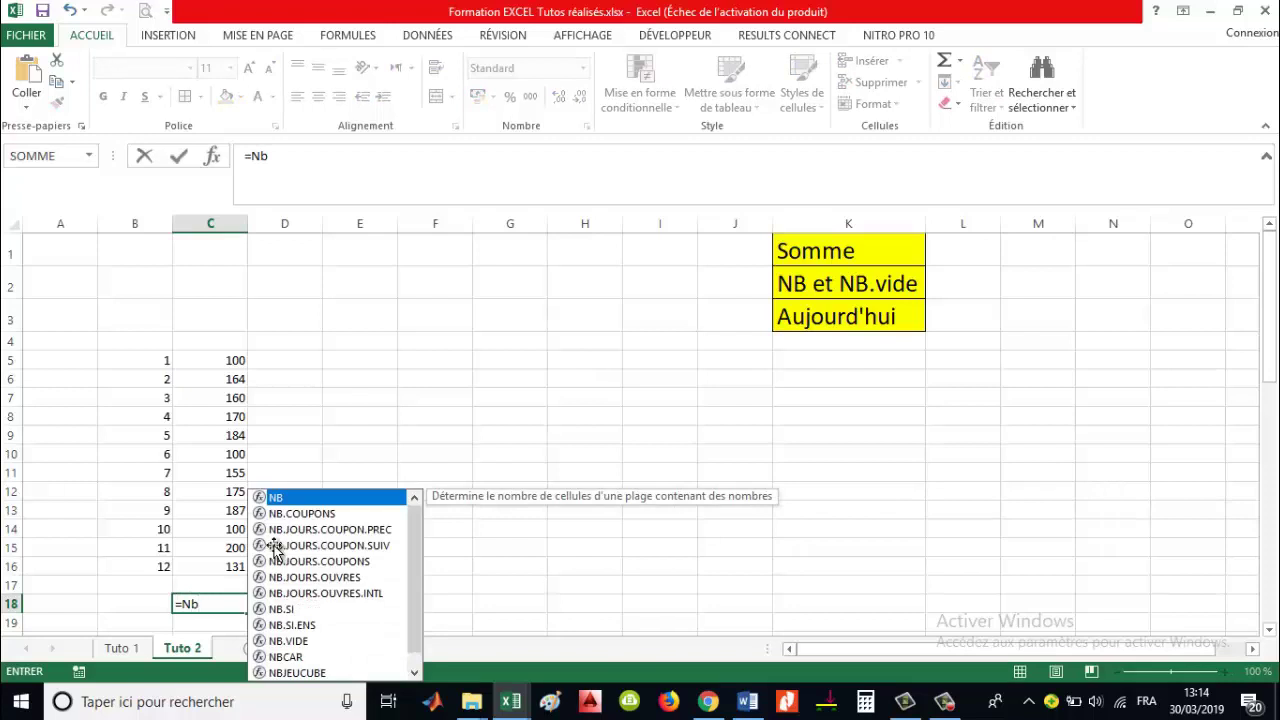
{"action": "double_click", "coordinate": [292, 503]}
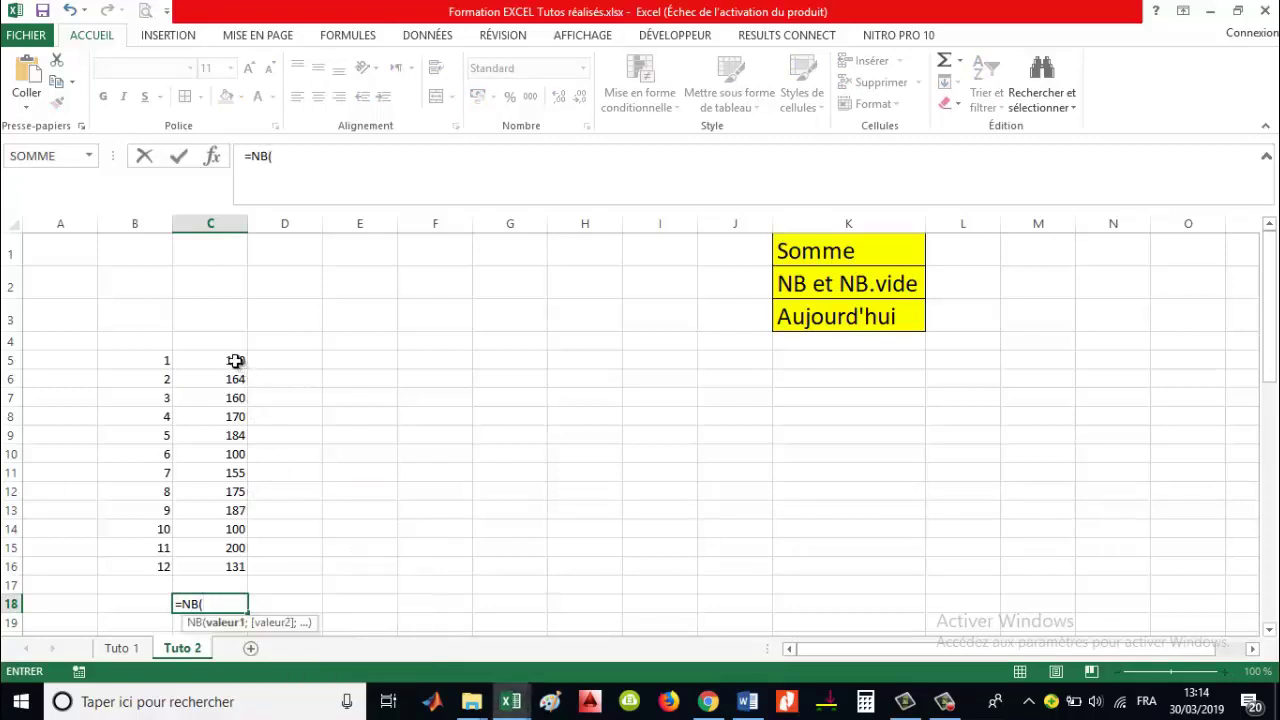
{"action": "left_click_drag", "start_coordinate": [234, 362], "coordinate": [215, 558]}
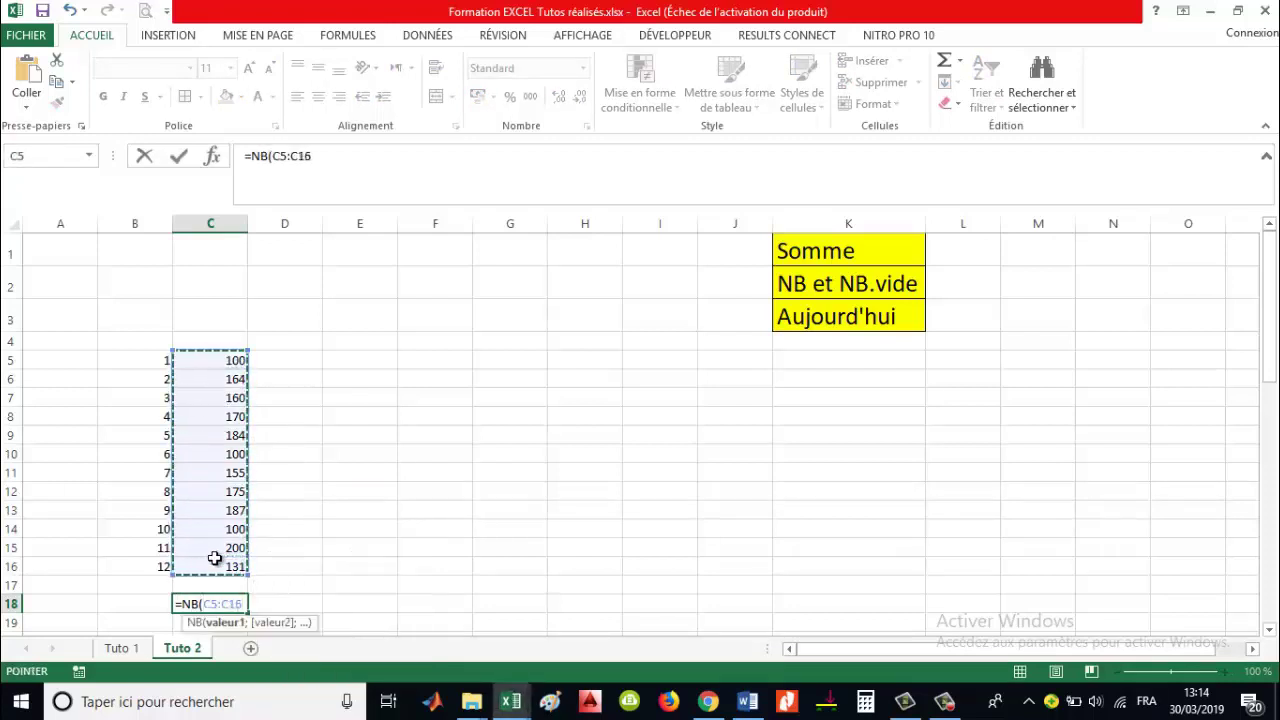
{"action": "type", "text": ")"}
{"action": "key", "text": "Return"}
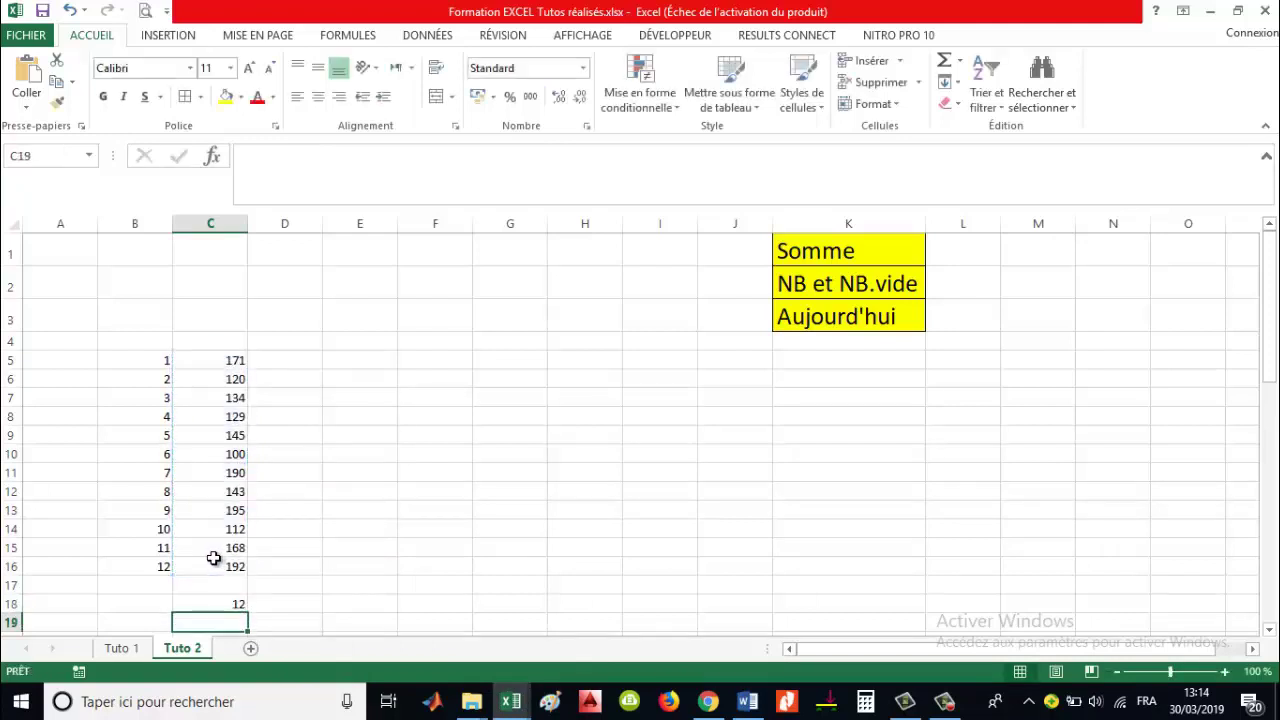
{"action": "left_click", "coordinate": [239, 601]}
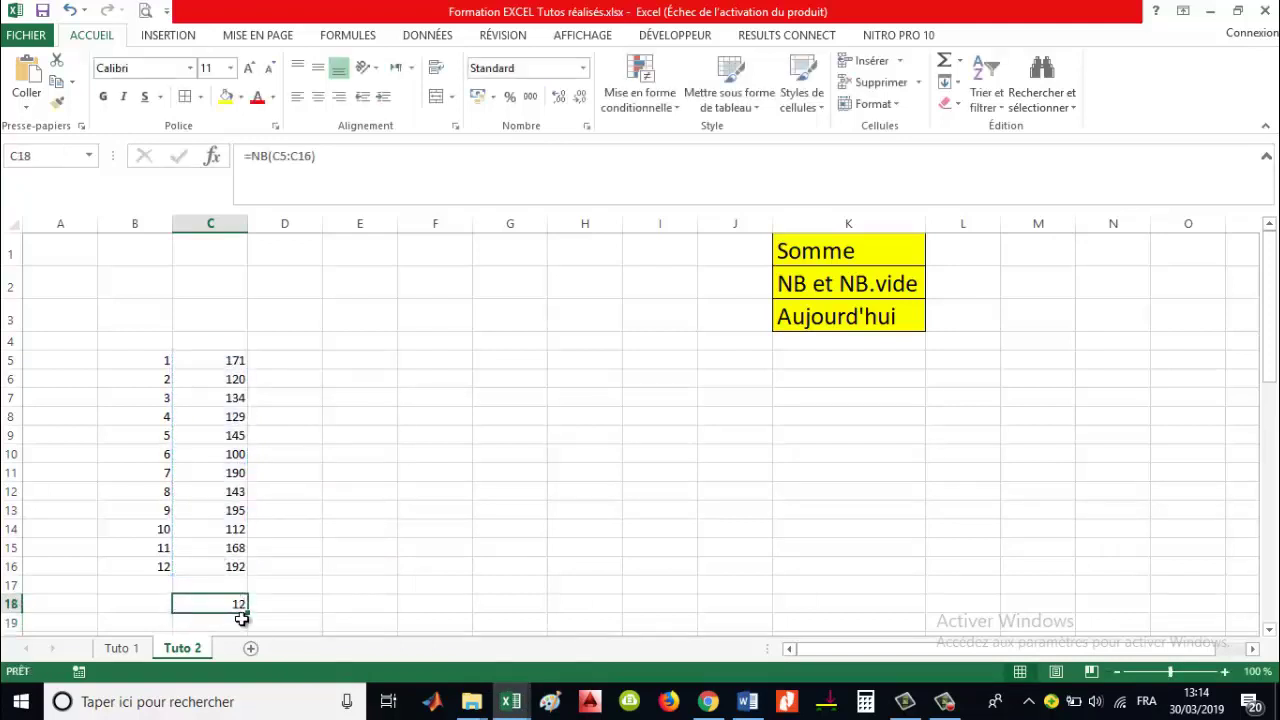
Step: Insert a blank row at row 10 and refill B5:B17 as a 1–13 series
{"action": "left_click", "coordinate": [8, 454]}
{"action": "right_click", "coordinate": [8, 454]}
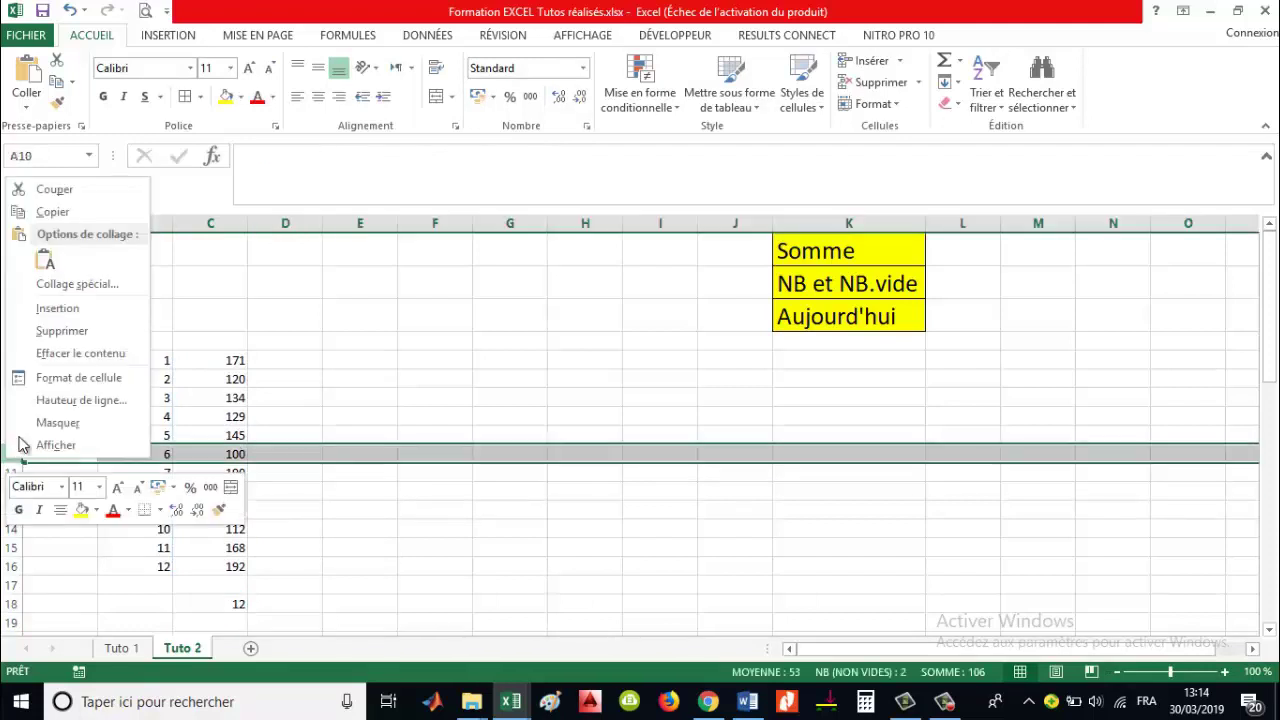
{"action": "left_click", "coordinate": [66, 306]}
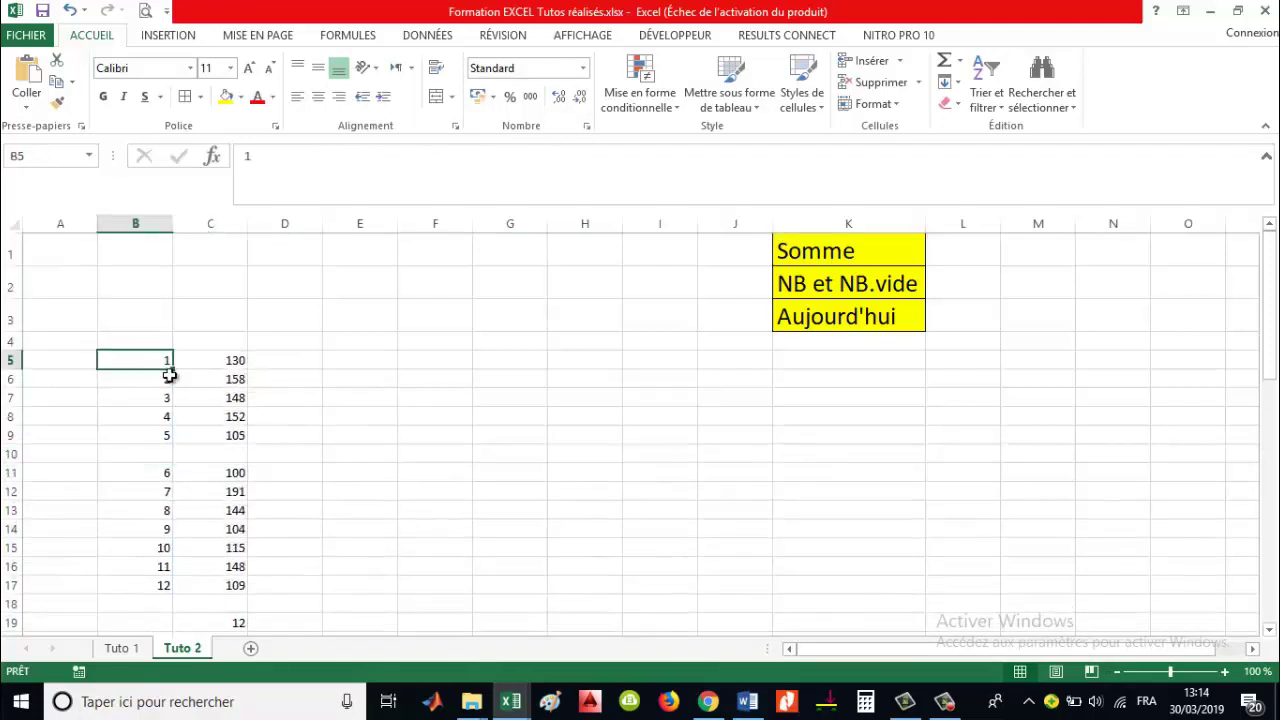
{"action": "left_click_drag", "start_coordinate": [157, 361], "coordinate": [174, 594]}
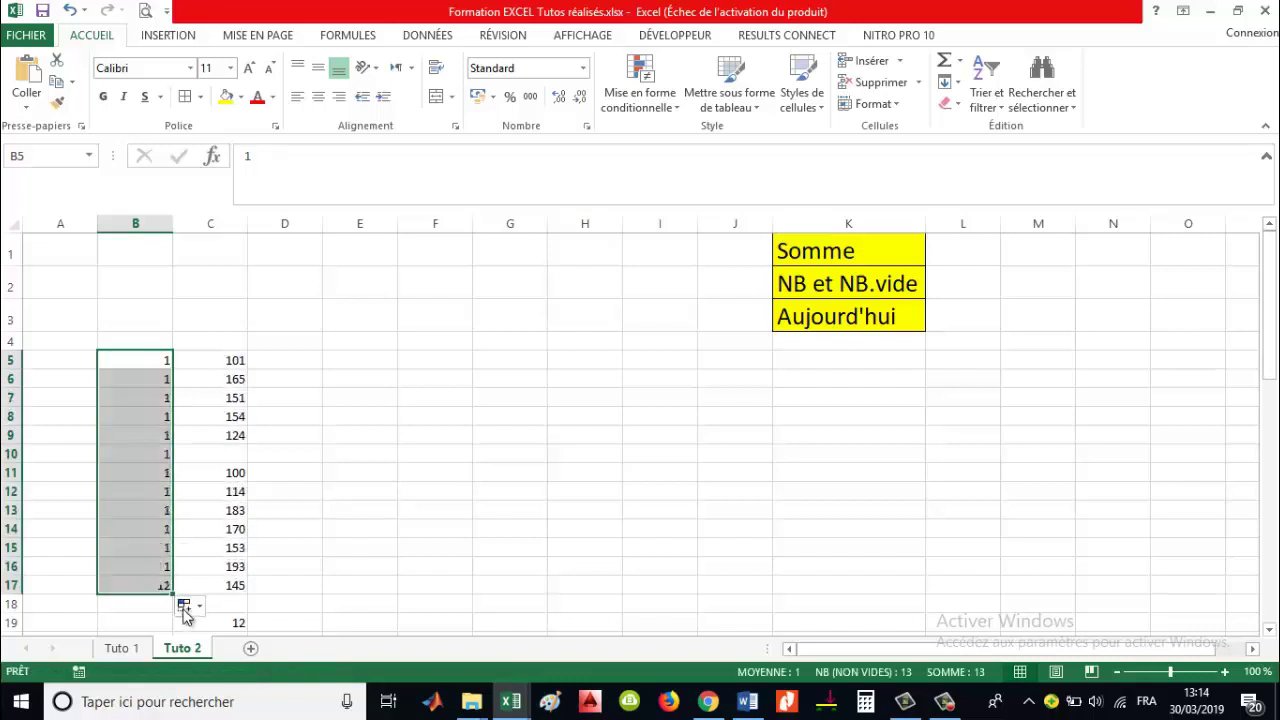
{"action": "left_click", "coordinate": [181, 604]}
{"action": "left_click", "coordinate": [245, 517]}
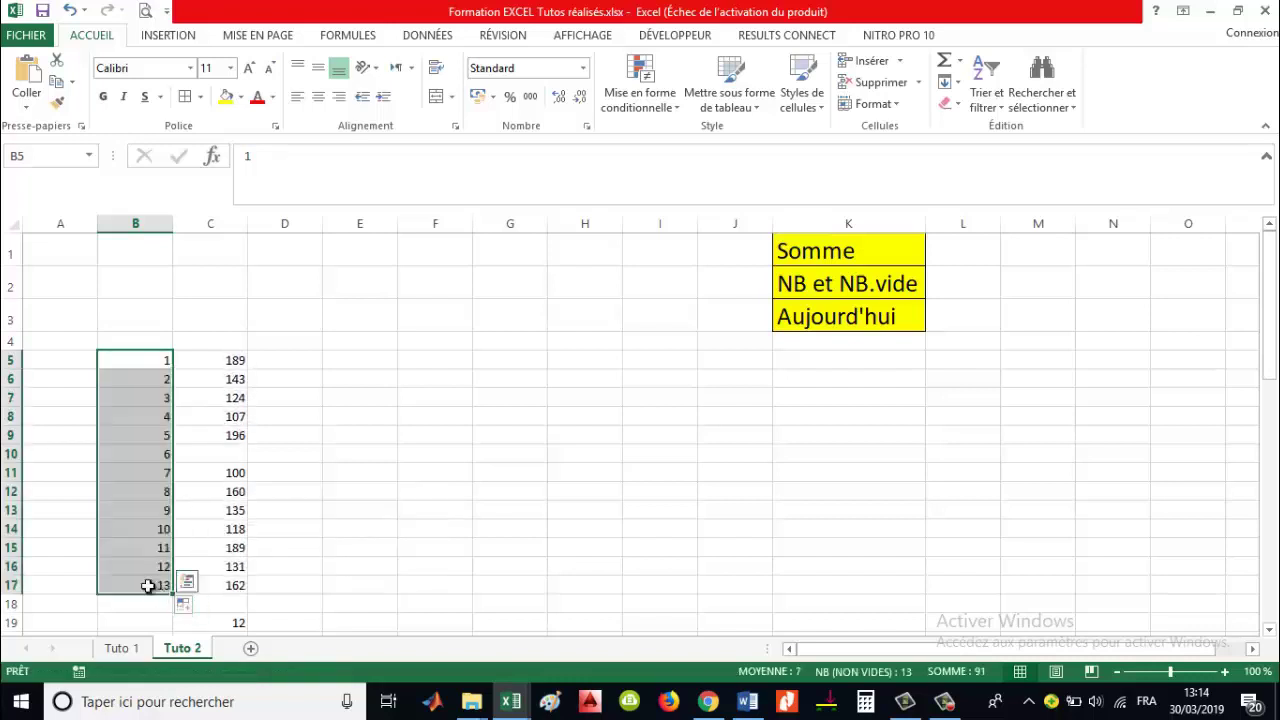
{"action": "left_click", "coordinate": [265, 470]}
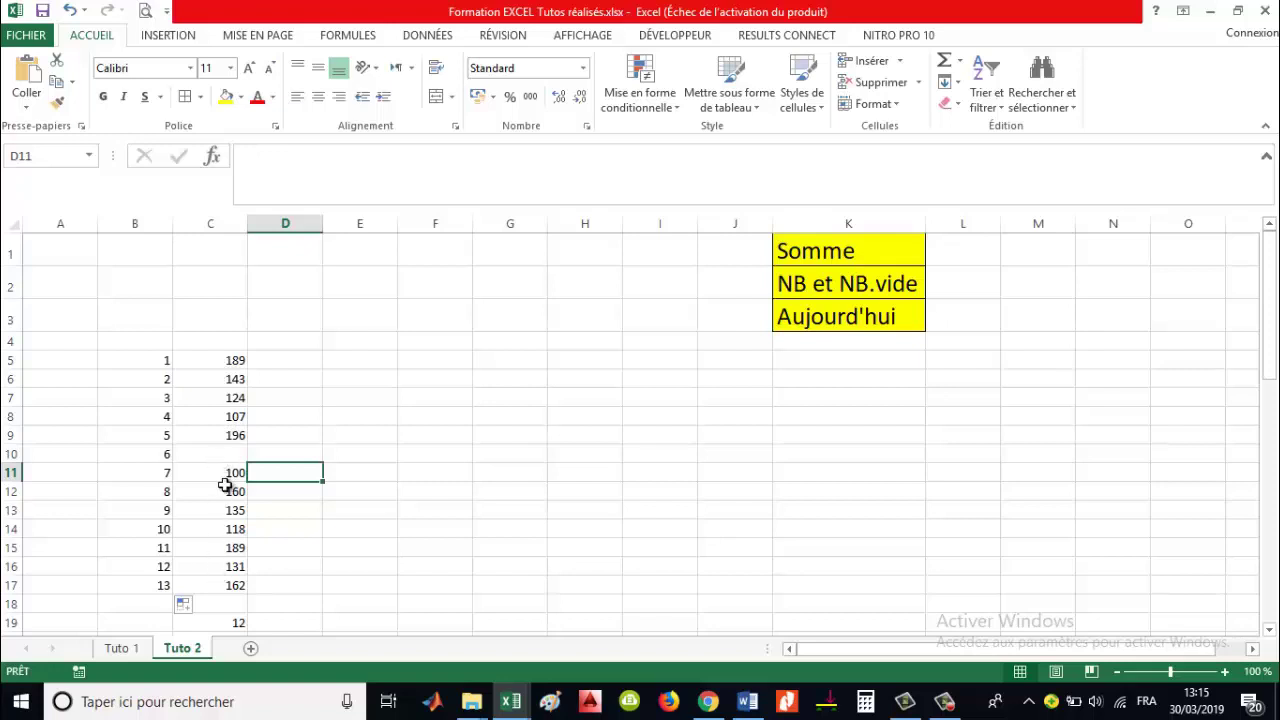
Step: Change the C19 count formula to =NB(C5:C17), which still returns 12
{"action": "double_click", "coordinate": [234, 620]}
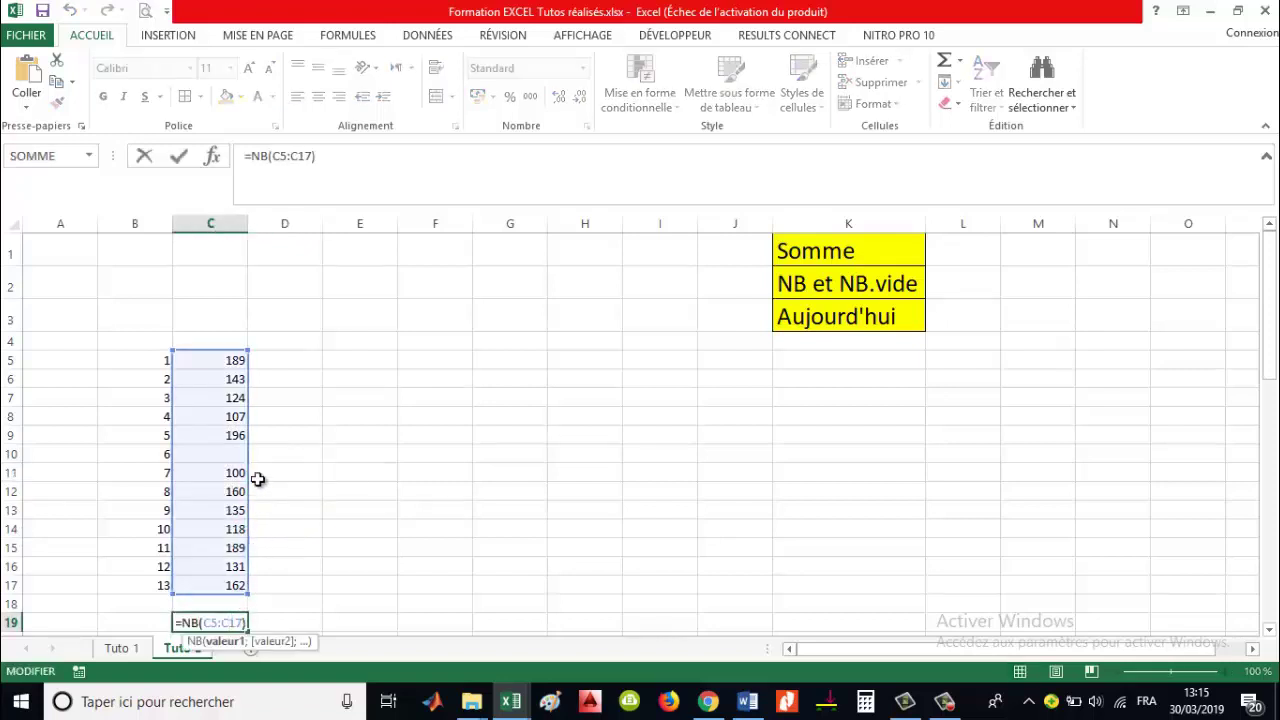
{"action": "scroll", "coordinate": [360, 550], "scroll_direction": "down", "scroll_amount": 1}
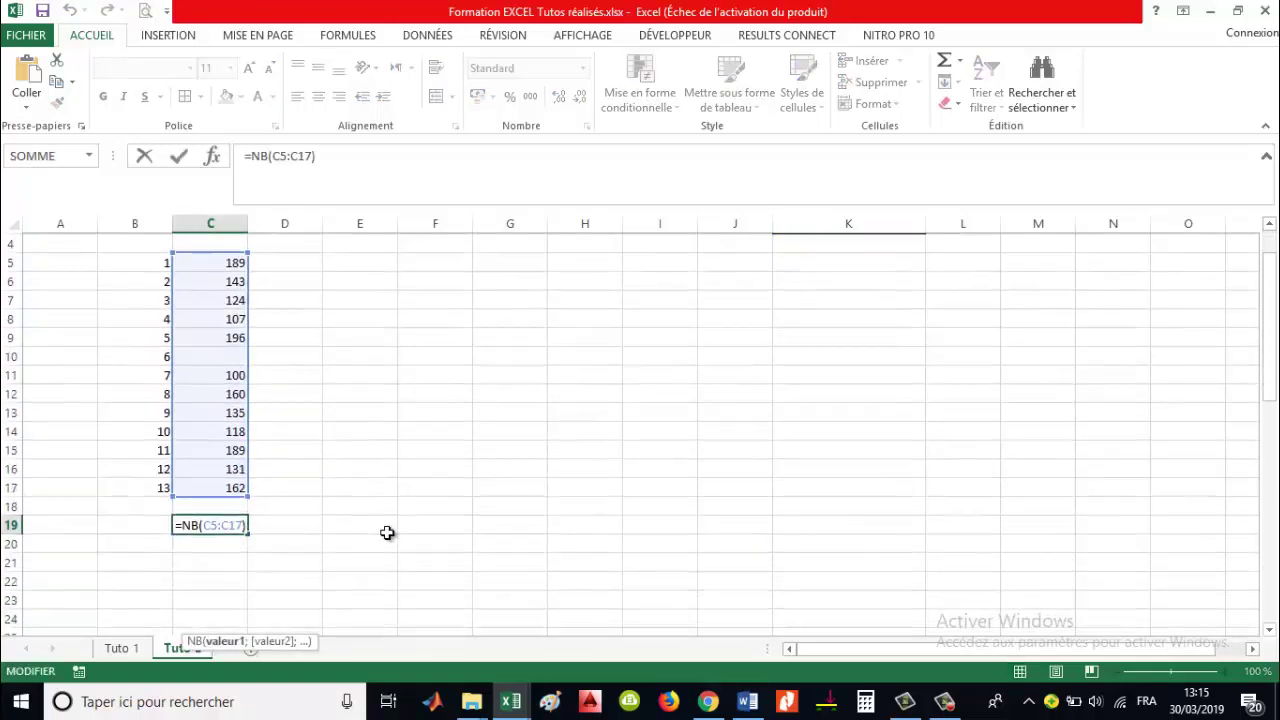
{"action": "left_click", "coordinate": [332, 500]}
{"action": "left_click", "coordinate": [226, 524]}
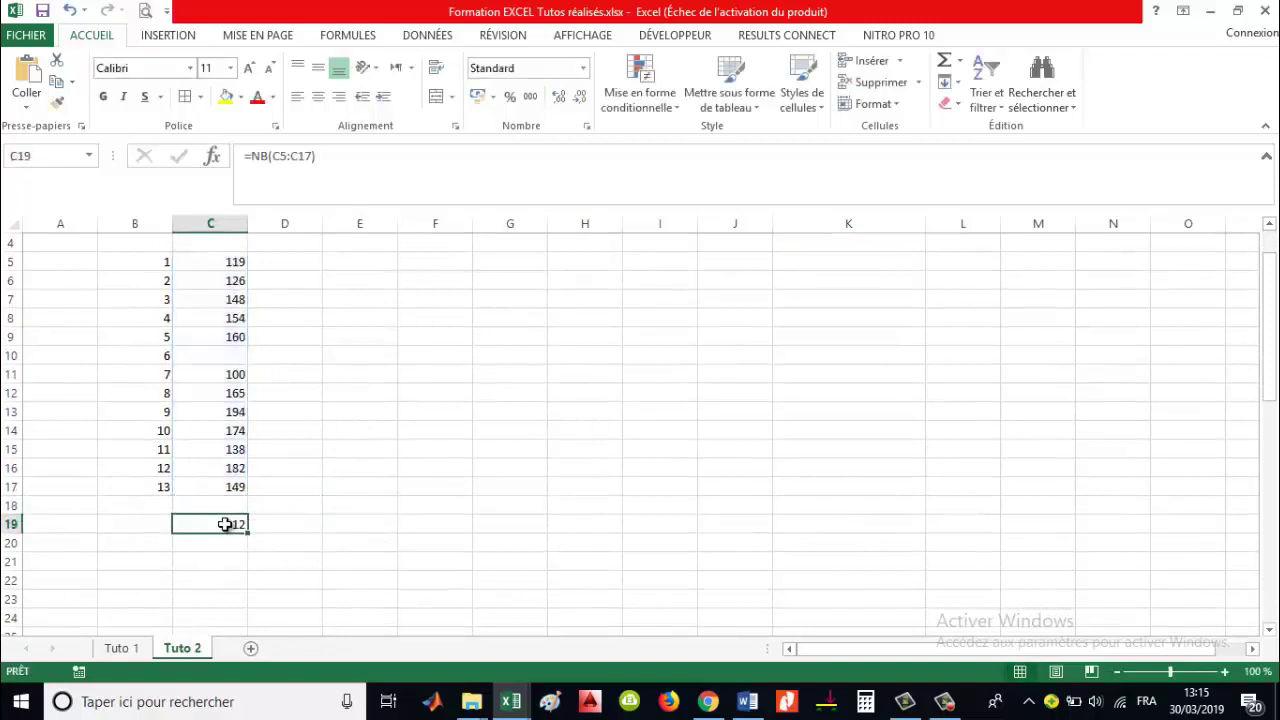
{"action": "scroll", "coordinate": [258, 568], "scroll_direction": "up", "scroll_amount": 1}
{"action": "scroll", "coordinate": [261, 567], "scroll_direction": "down", "scroll_amount": 1}
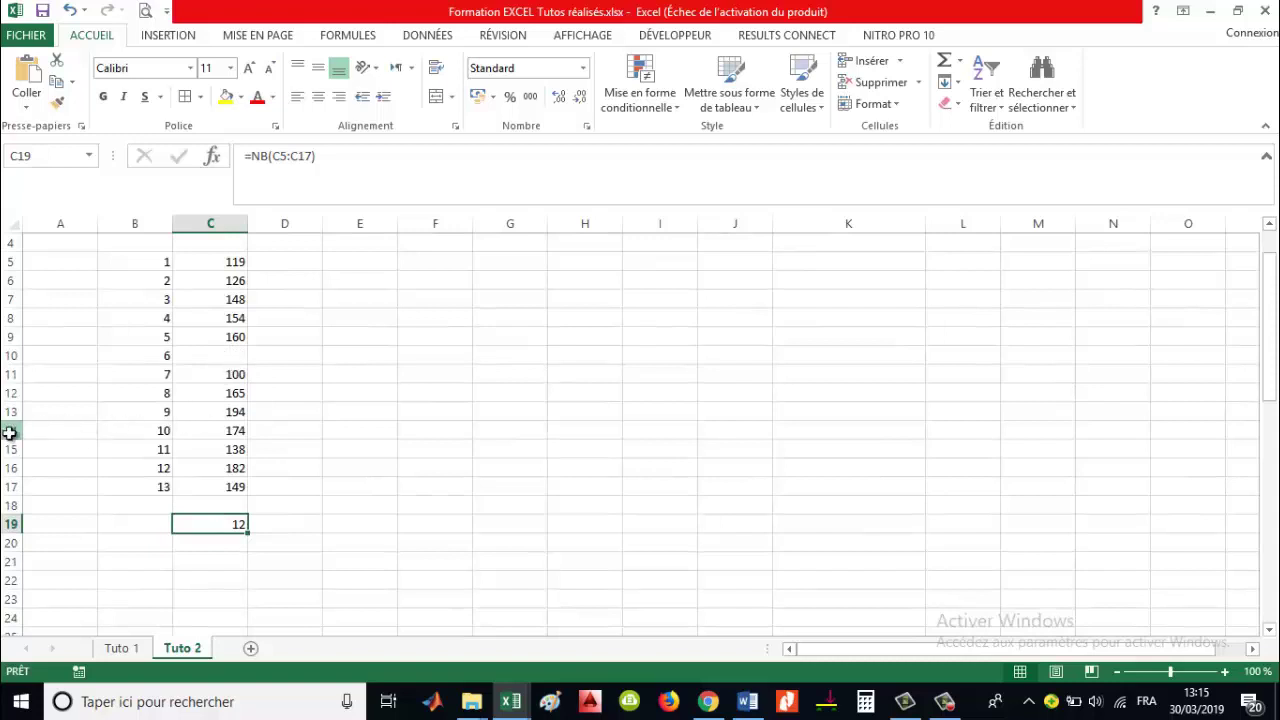
Step: Insert blank rows at row 14 and row 8
{"action": "right_click", "coordinate": [13, 432]}
{"action": "left_click", "coordinate": [62, 284]}
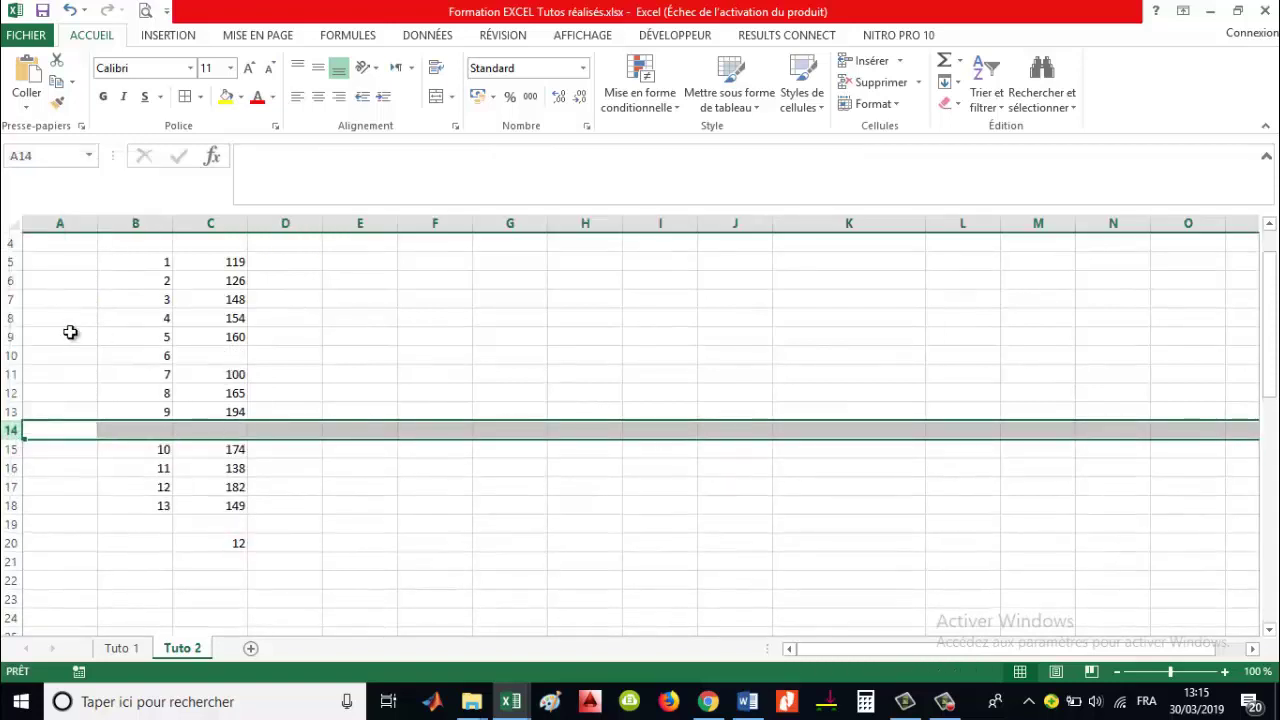
{"action": "right_click", "coordinate": [12, 320]}
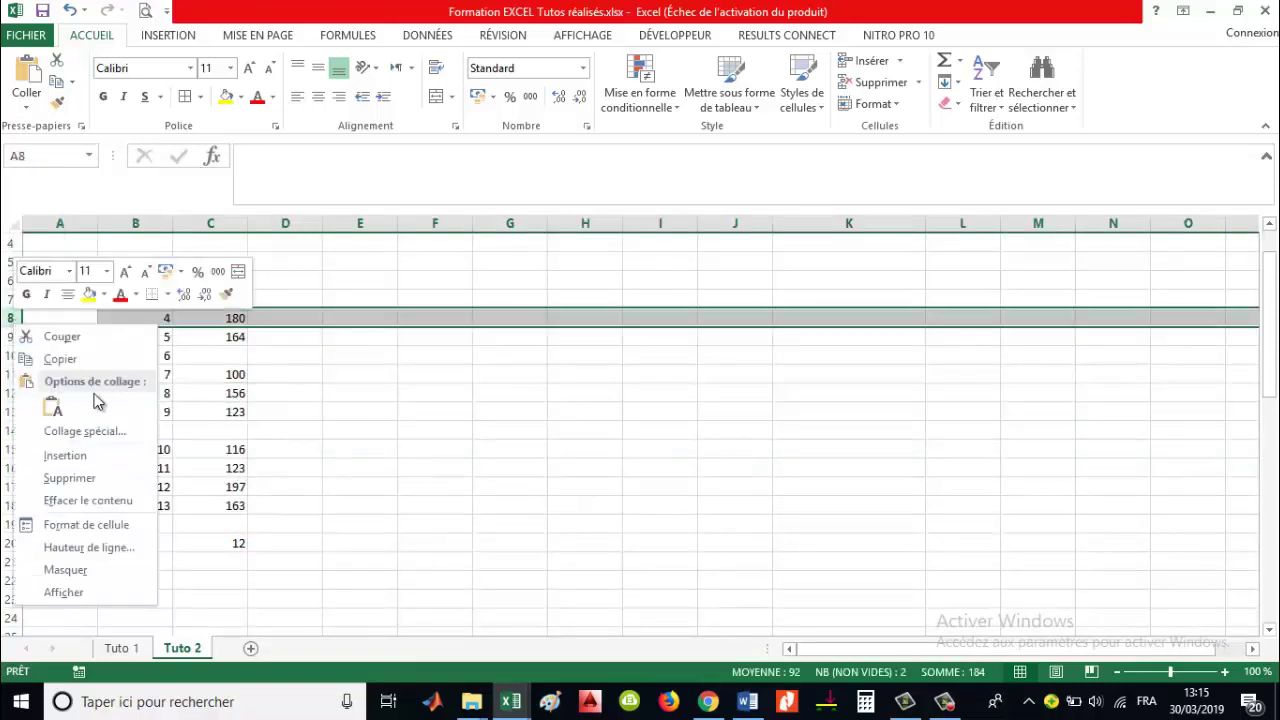
{"action": "left_click", "coordinate": [86, 445]}
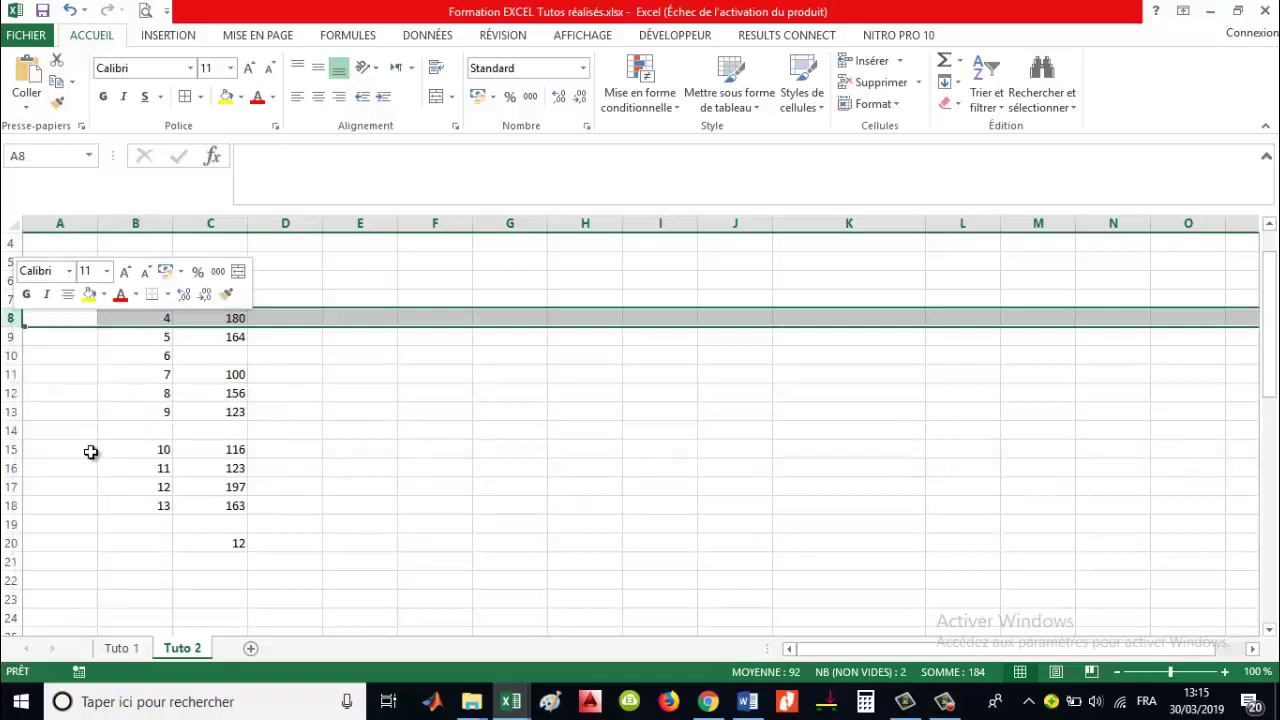
{"action": "left_click", "coordinate": [290, 411]}
Step: Fill B5:B19 as a series numbered 1 to 15
{"action": "left_click", "coordinate": [143, 263]}
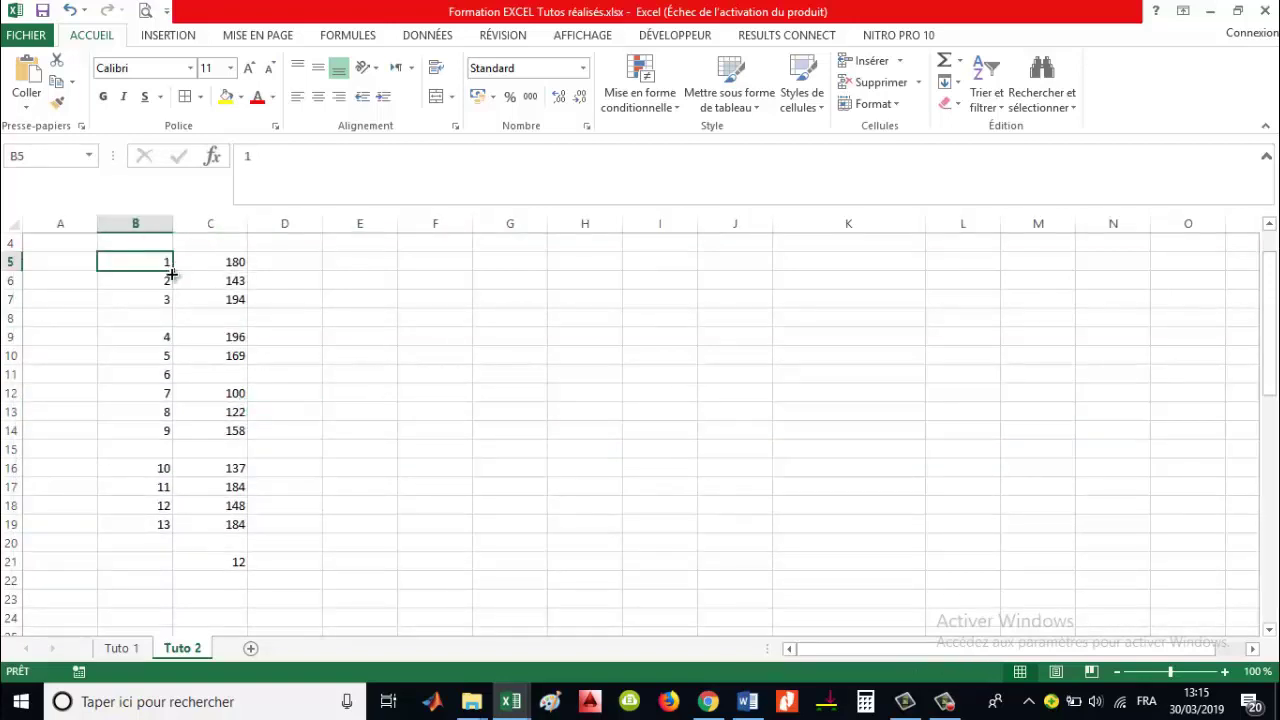
{"action": "left_click_drag", "start_coordinate": [172, 271], "coordinate": [171, 536]}
{"action": "left_click", "coordinate": [182, 543]}
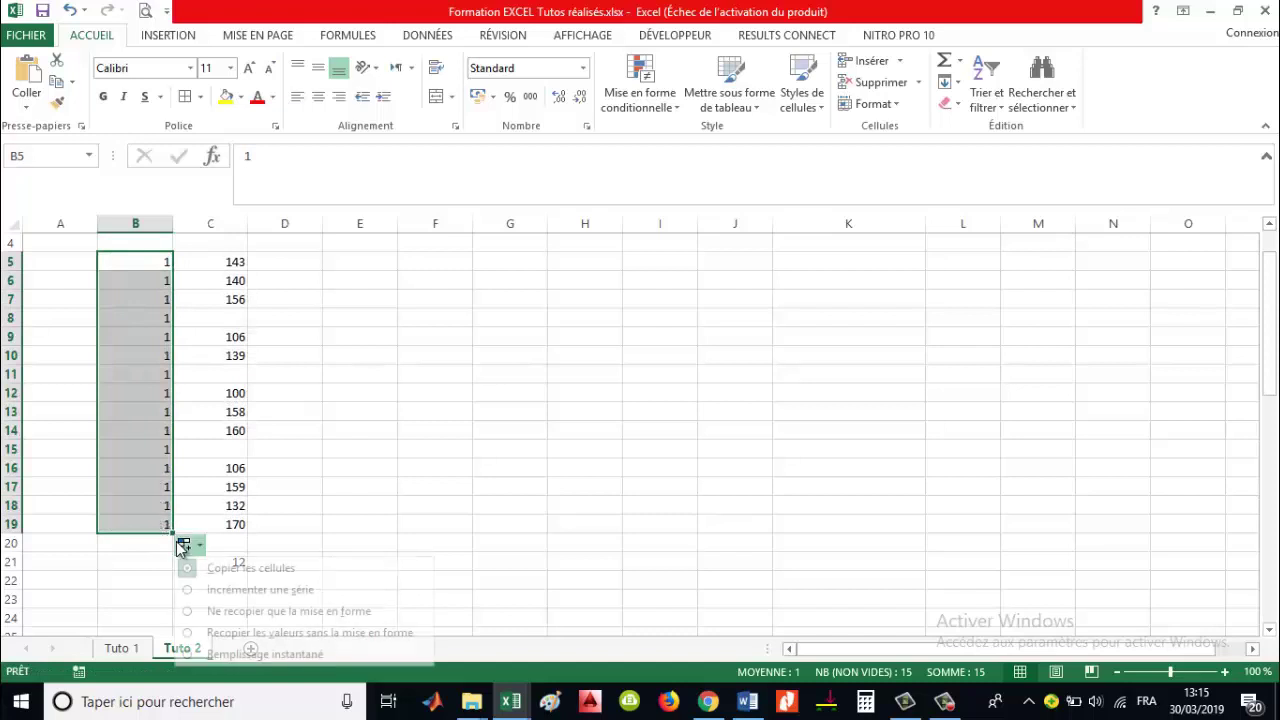
{"action": "left_click", "coordinate": [225, 588]}
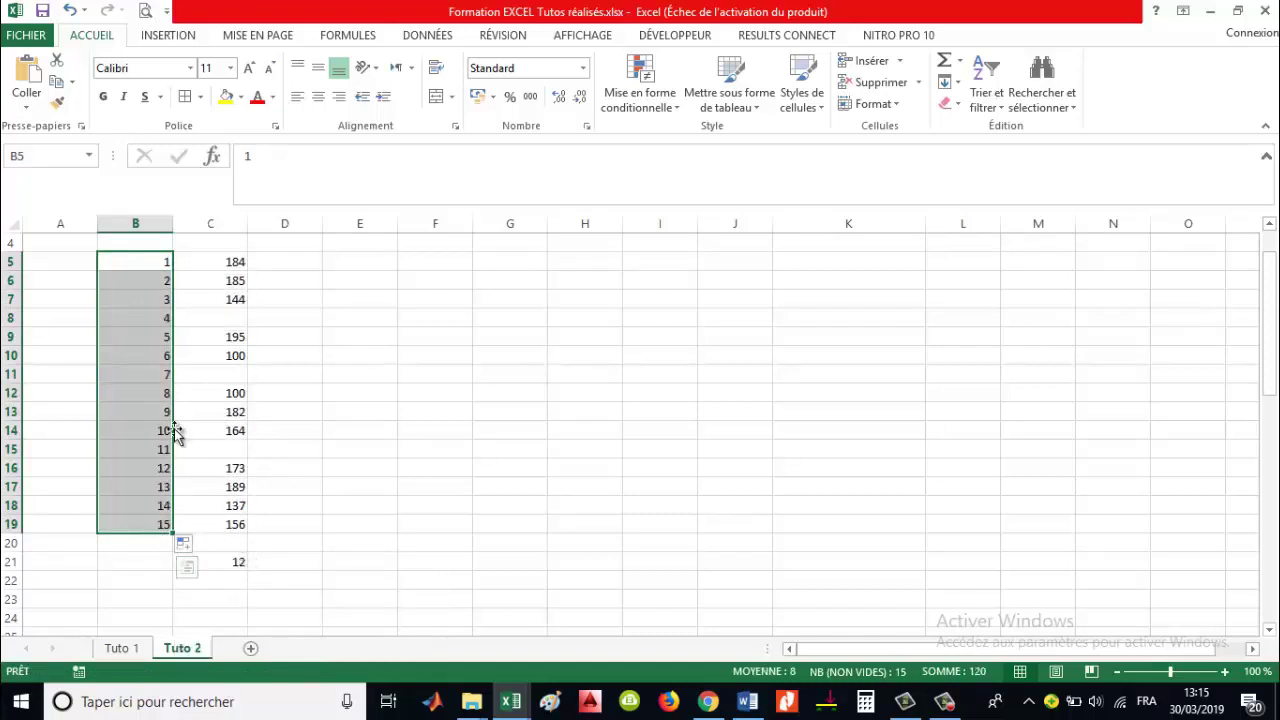
{"action": "scroll", "coordinate": [323, 501], "scroll_direction": "up", "scroll_amount": 1}
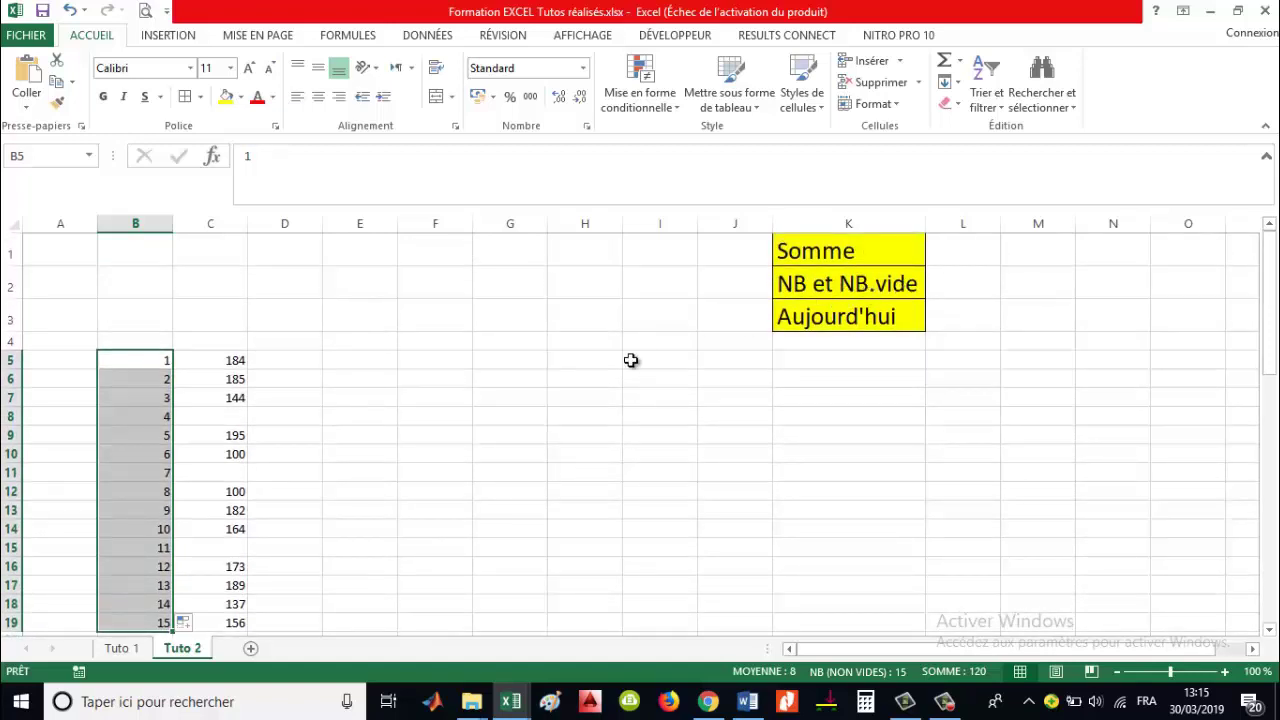
Step: Enter an NB.VIDE formula over C5:C18 in C22, giving 3 empty cells
{"action": "scroll", "coordinate": [631, 361], "scroll_direction": "down", "scroll_amount": 2}
{"action": "left_click", "coordinate": [240, 519]}
{"action": "type", "text": "="}
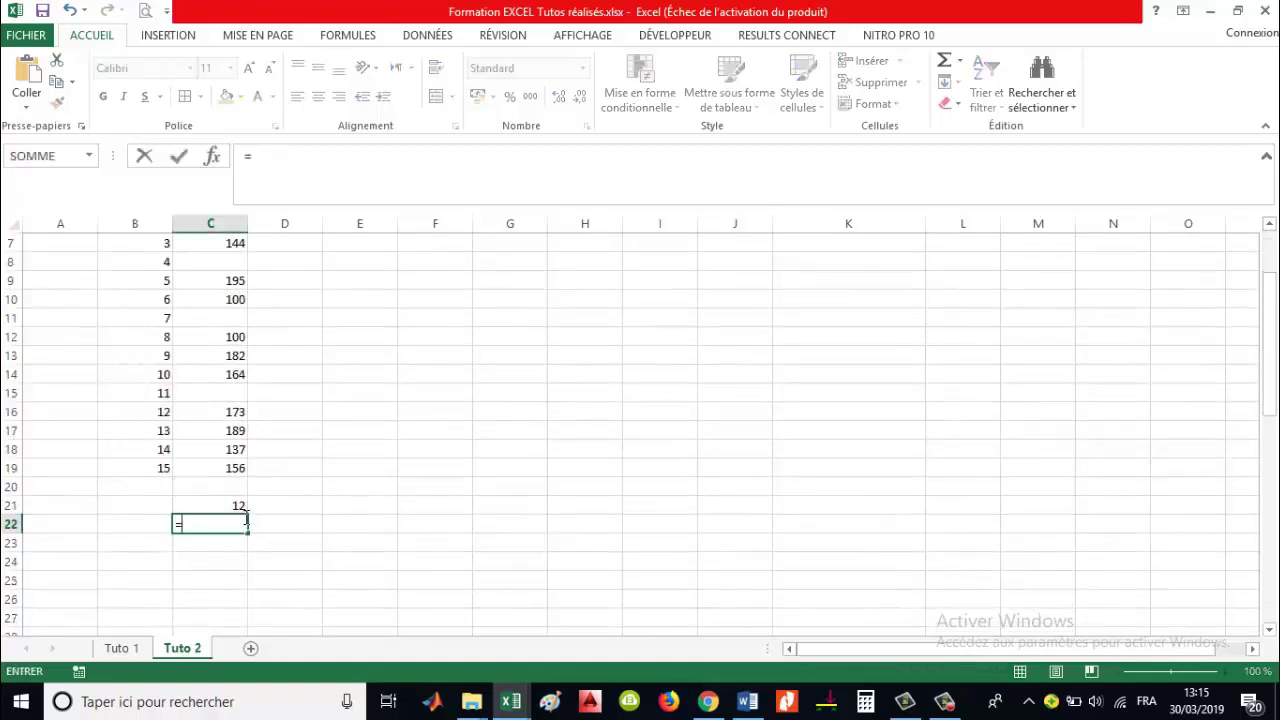
{"action": "type", "text": "NB,"}
{"action": "key", "text": "BackSpace"}
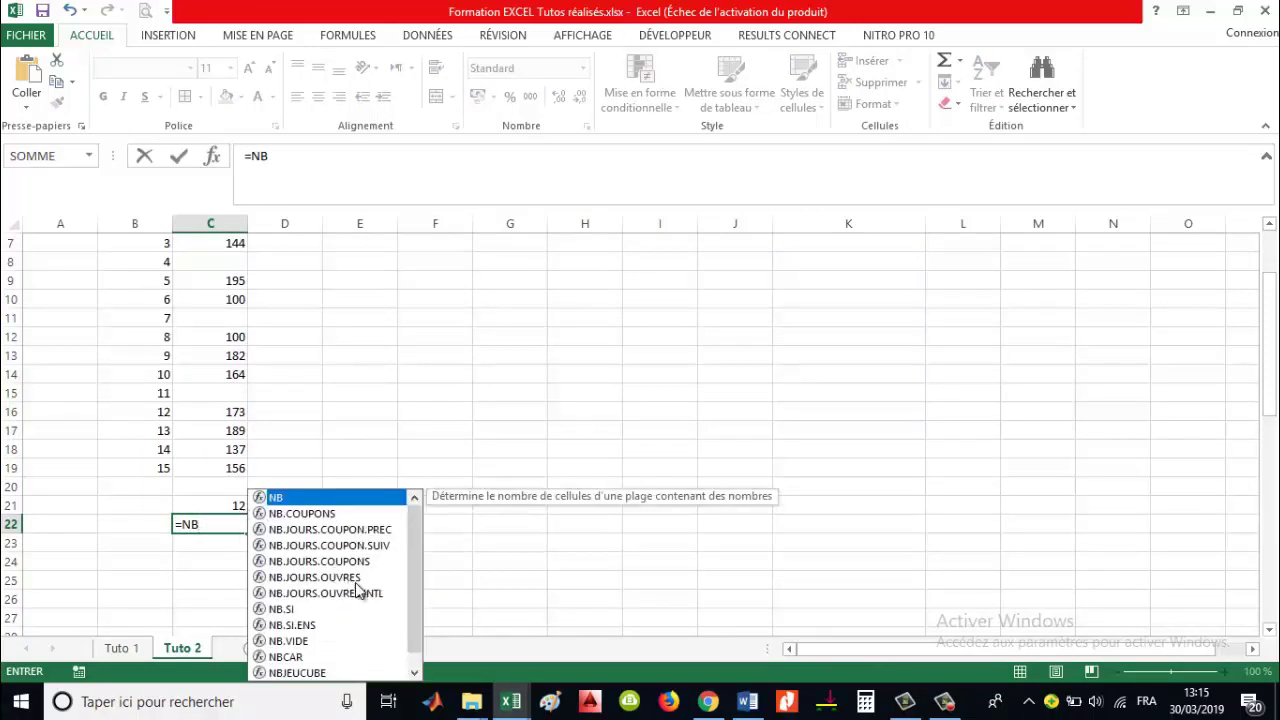
{"action": "double_click", "coordinate": [287, 641]}
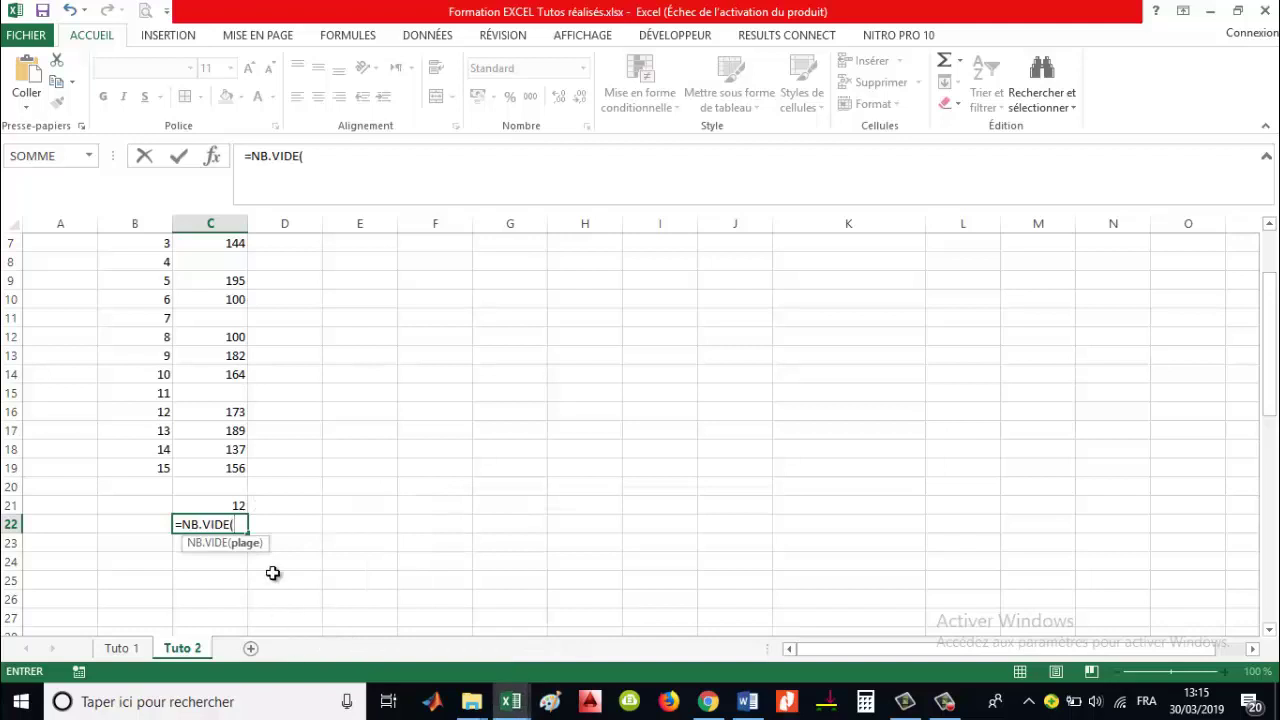
{"action": "scroll", "coordinate": [235, 281], "scroll_direction": "up", "scroll_amount": 1}
{"action": "left_click_drag", "start_coordinate": [230, 262], "coordinate": [253, 514]}
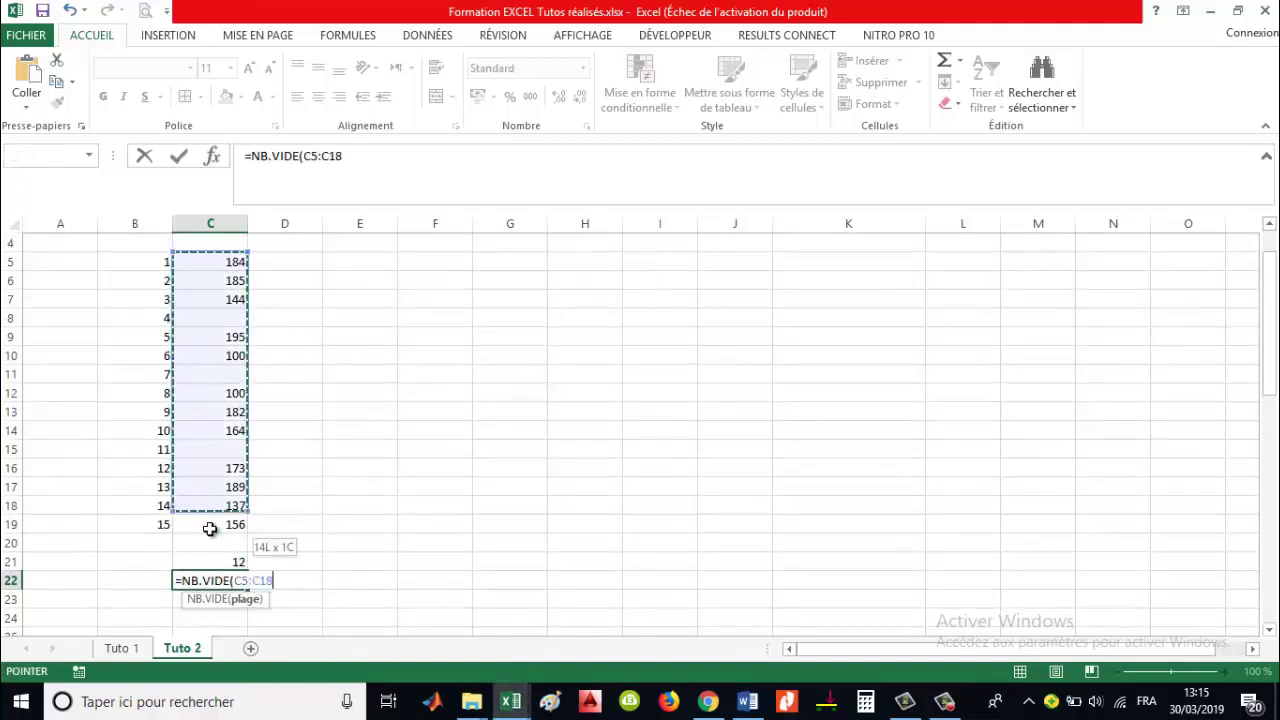
{"action": "key", "text": "Return"}
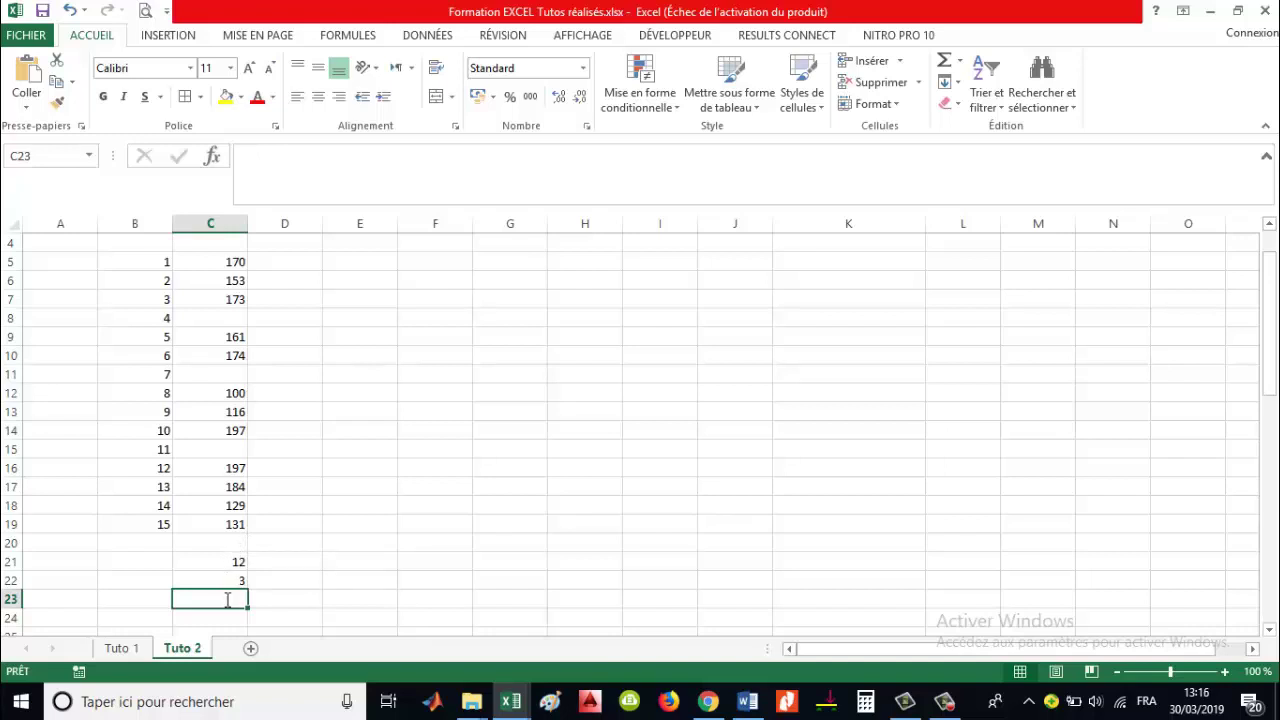
Step: Enter =C21+C22 in C23 to total the two counts as 15
{"action": "type", "text": "="}
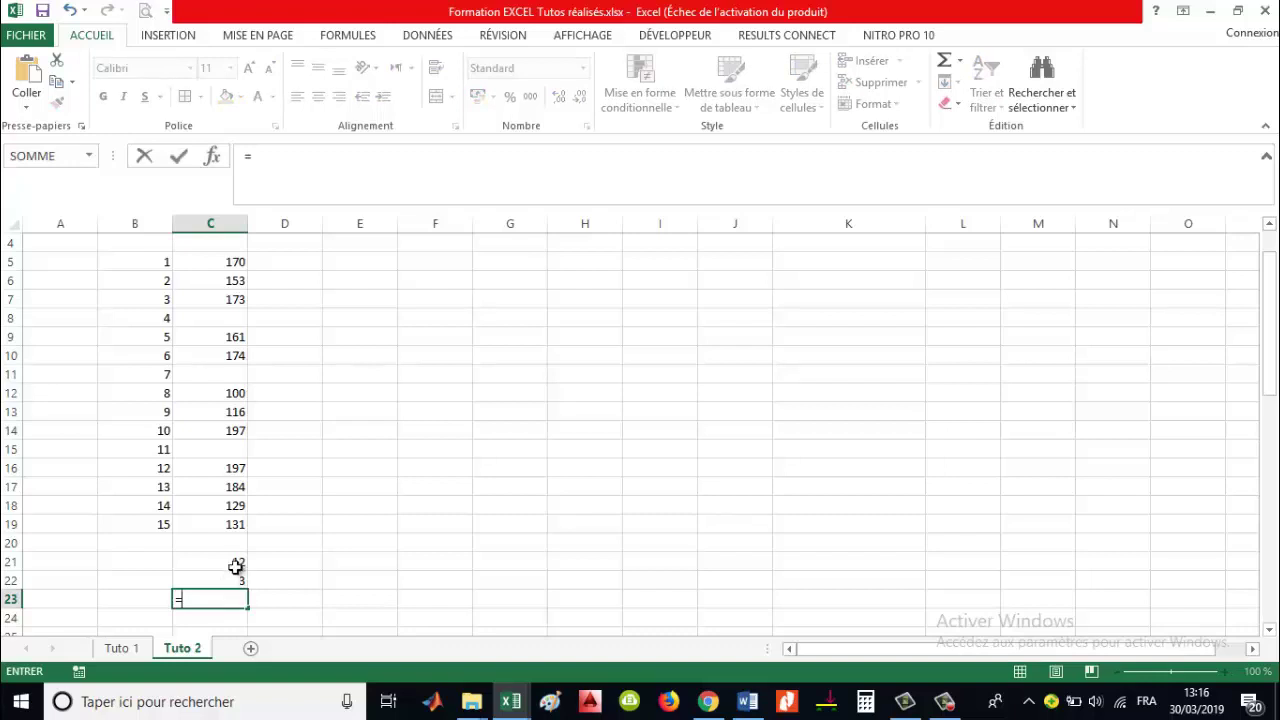
{"action": "left_click", "coordinate": [237, 562]}
{"action": "type", "text": "+"}
{"action": "left_click", "coordinate": [235, 580]}
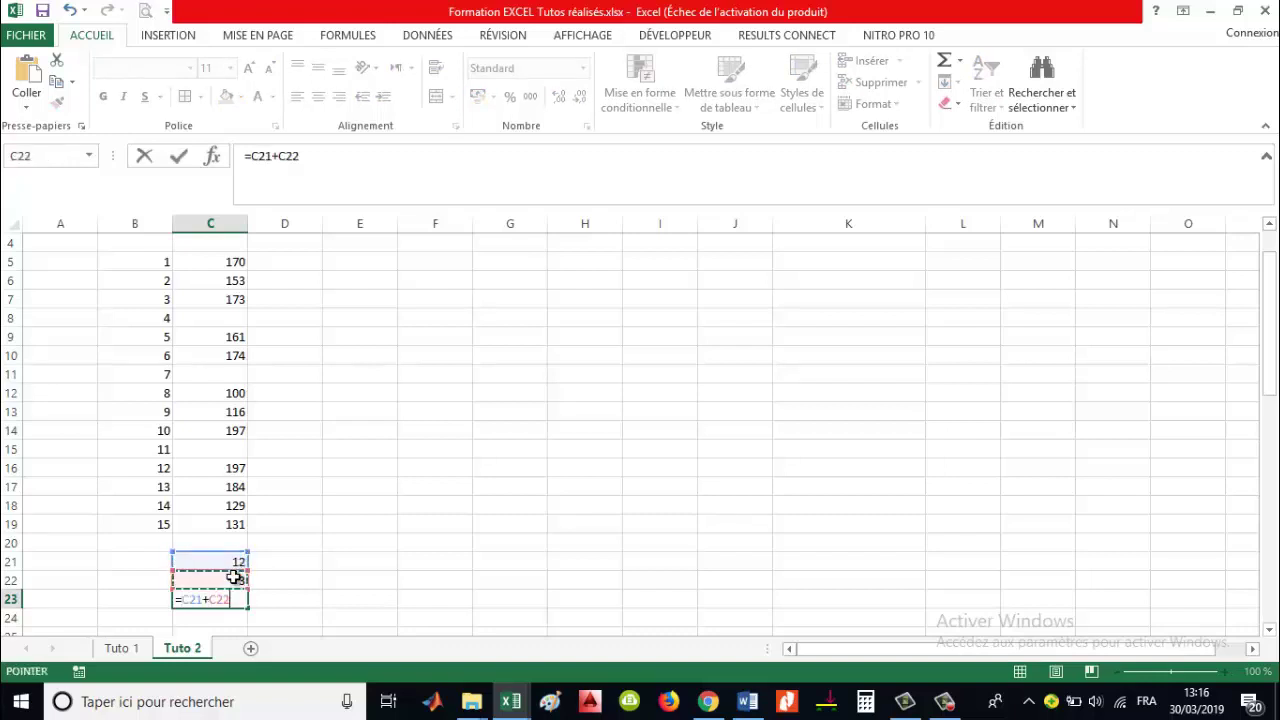
{"action": "key", "text": "Return"}
Step: Set the totals in C23 and B19 to bold
{"action": "left_click", "coordinate": [220, 600]}
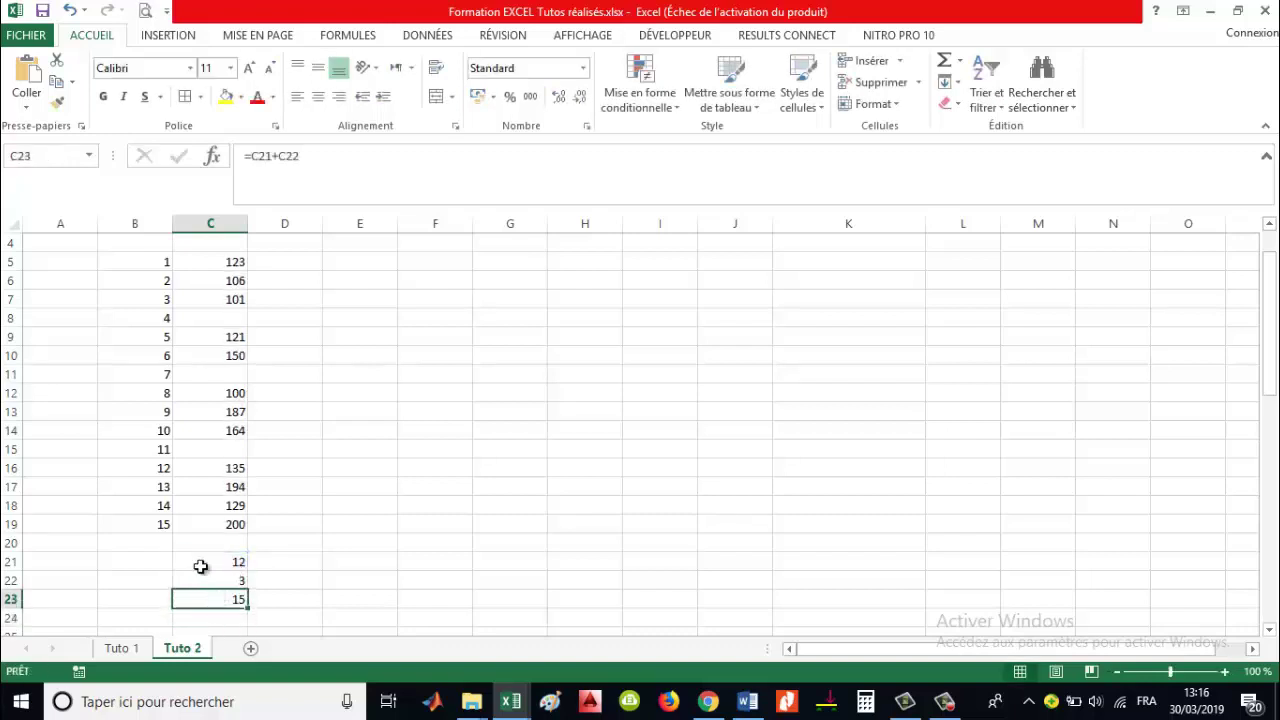
{"action": "left_click", "coordinate": [158, 522], "text": "ctrl"}
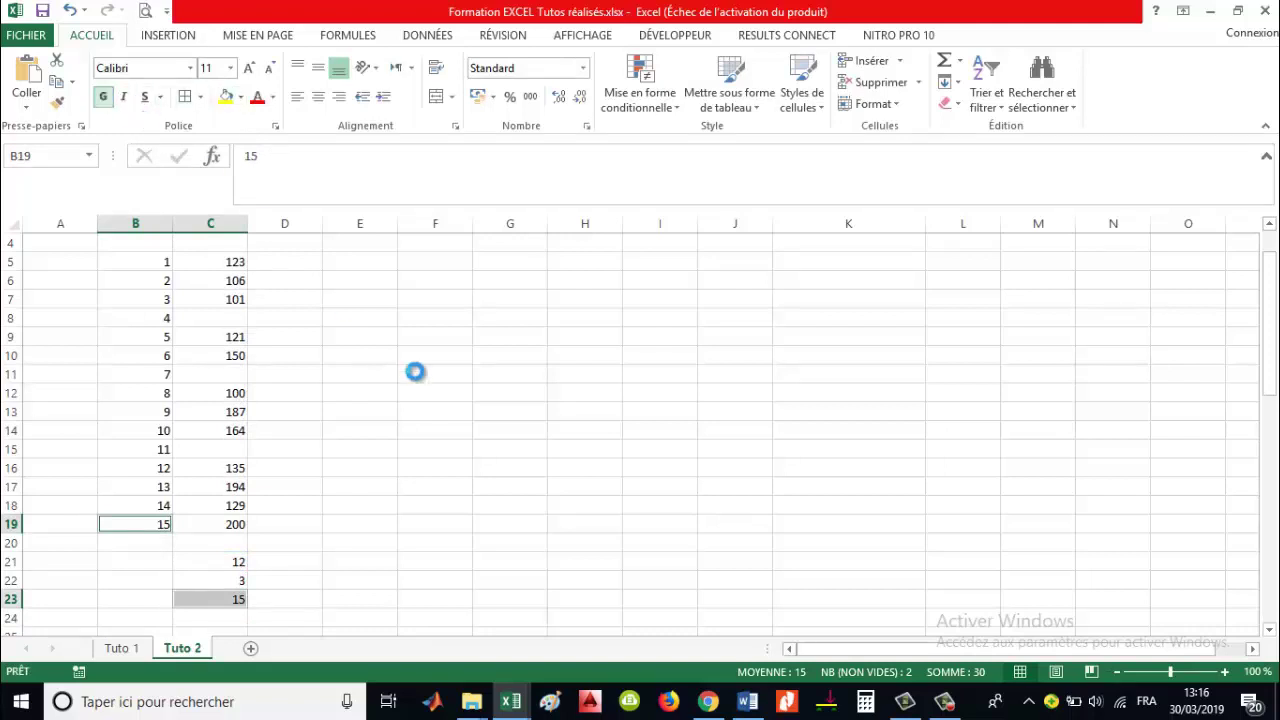
{"action": "left_click", "coordinate": [456, 456]}
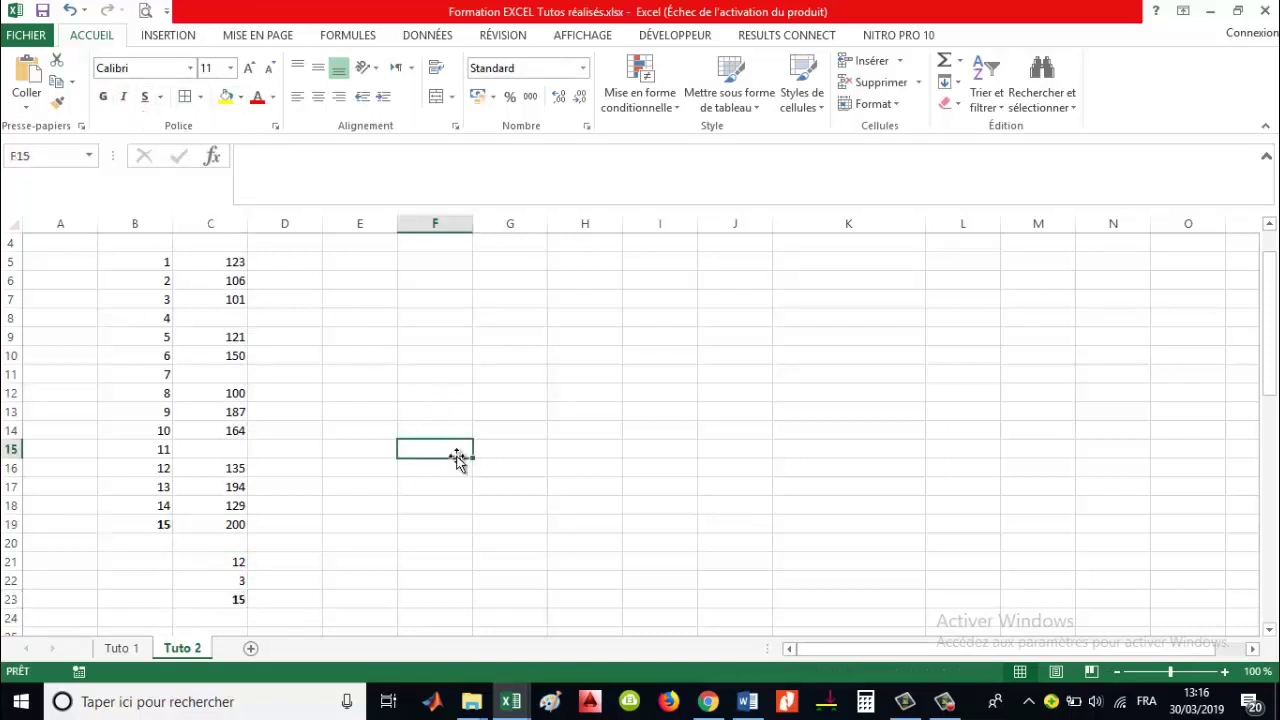
{"action": "scroll", "coordinate": [456, 456], "scroll_direction": "up", "scroll_amount": 1}
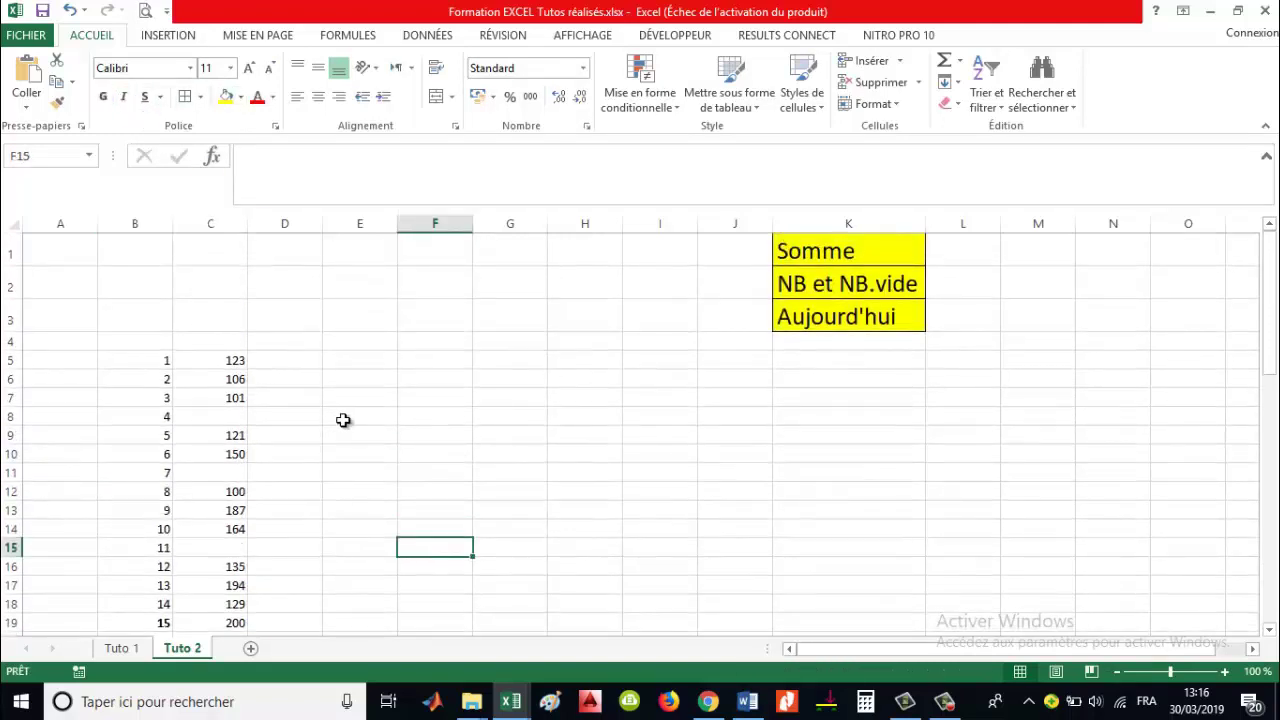
Step: Enter =AUJOURDHUI() in F7 so it displays 30/03/2019
{"action": "left_click", "coordinate": [450, 399]}
{"action": "type", "text": "="}
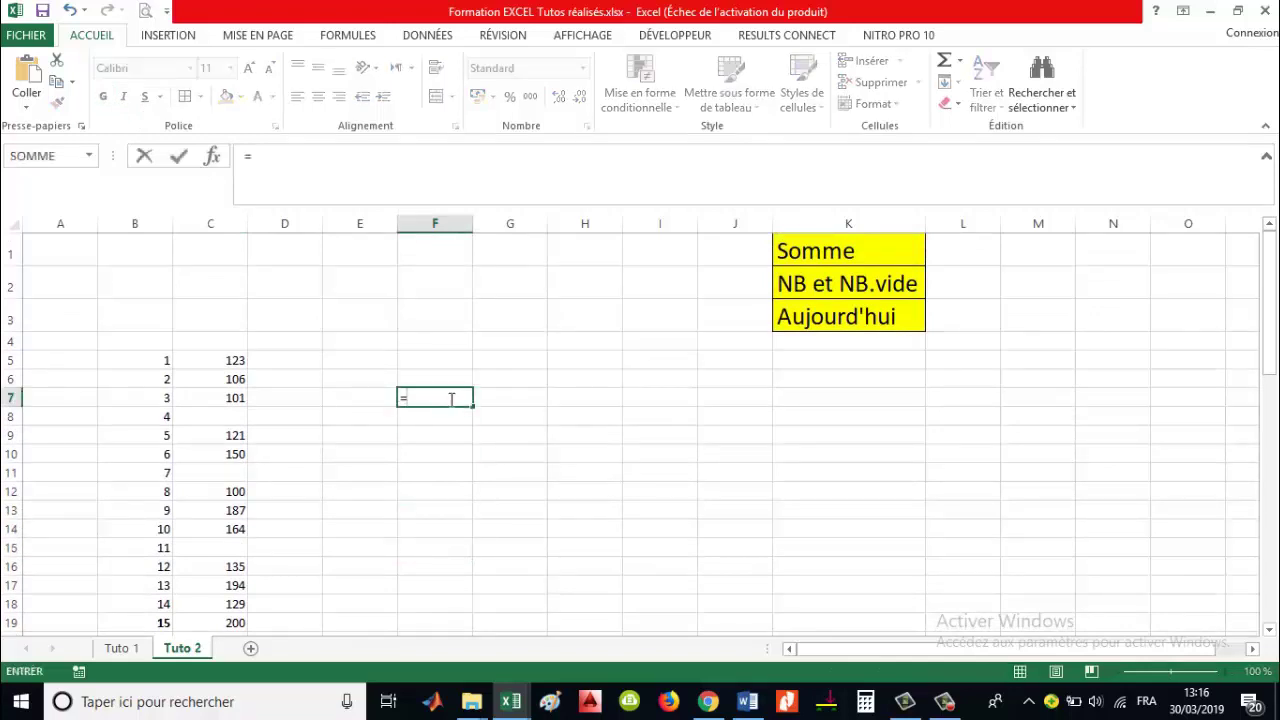
{"action": "type", "text": "aujo"}
{"action": "type", "text": "u"}
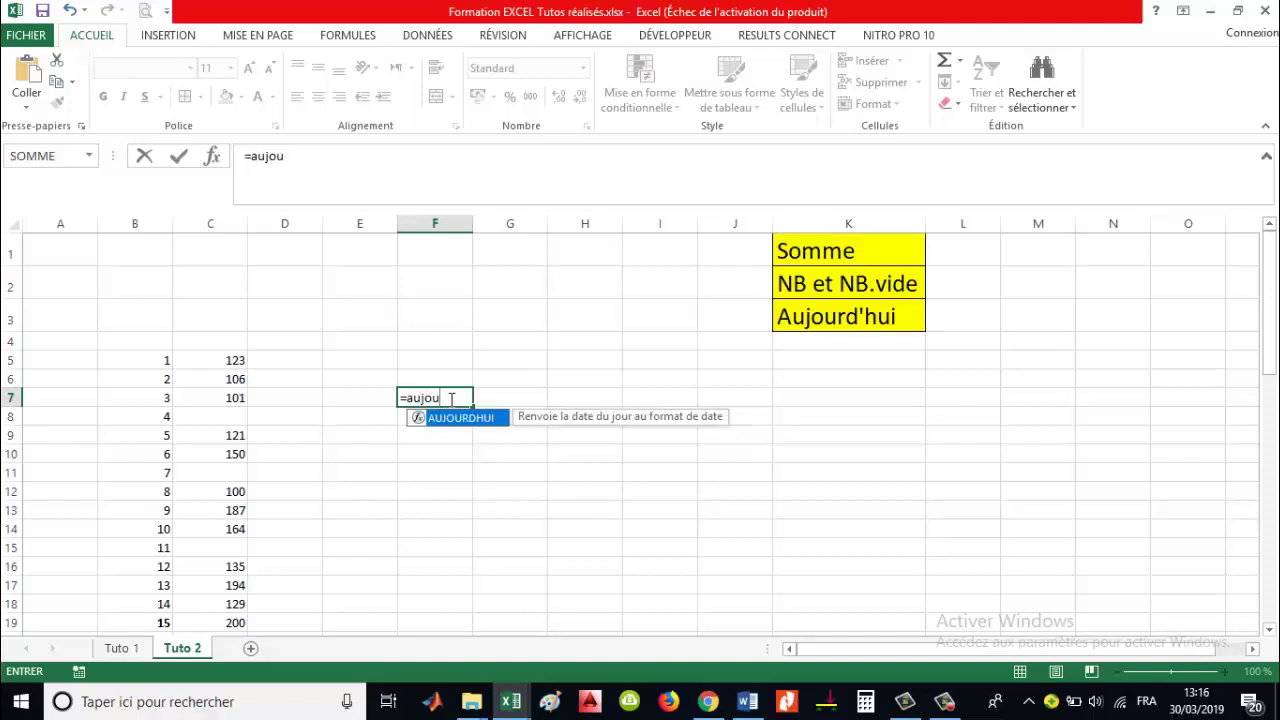
{"action": "double_click", "coordinate": [470, 418]}
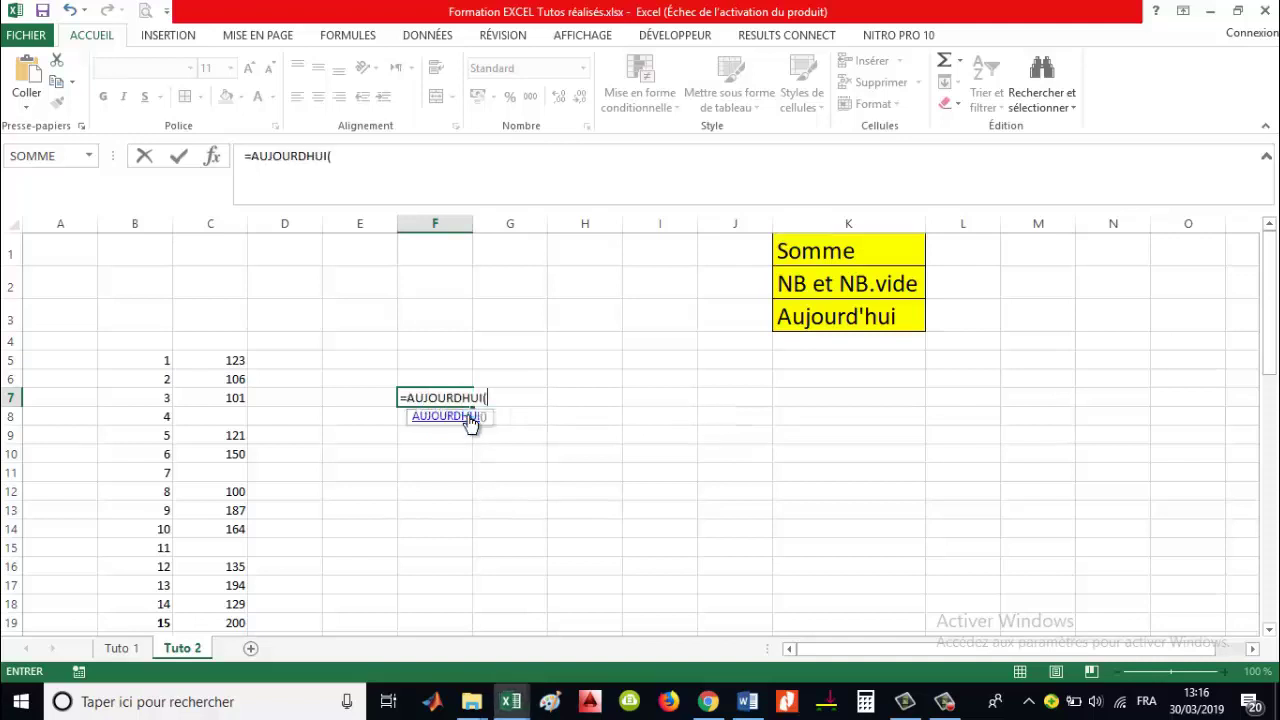
{"action": "key", "text": "Return"}
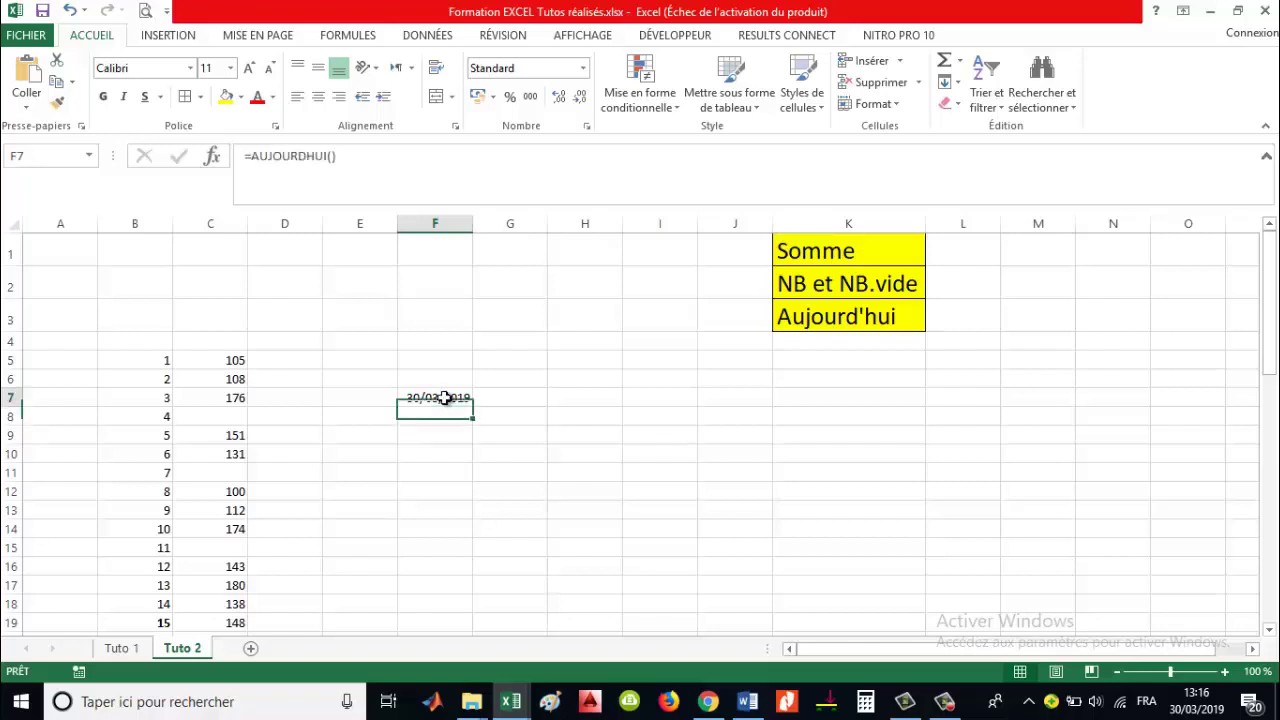
{"action": "double_click", "coordinate": [444, 397]}
{"action": "key", "text": "Return"}
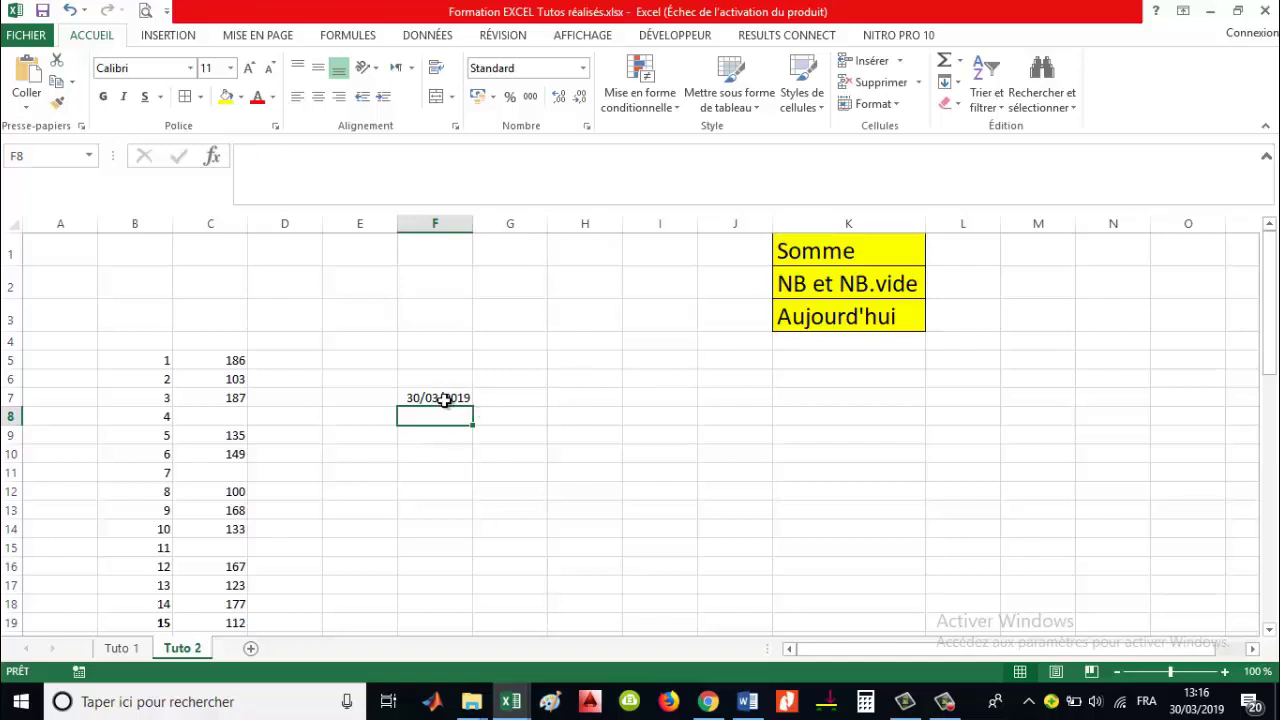
Step: Copy F7 and paste it back as a value, fixing the date at 30/03/2019
{"action": "left_click", "coordinate": [445, 399]}
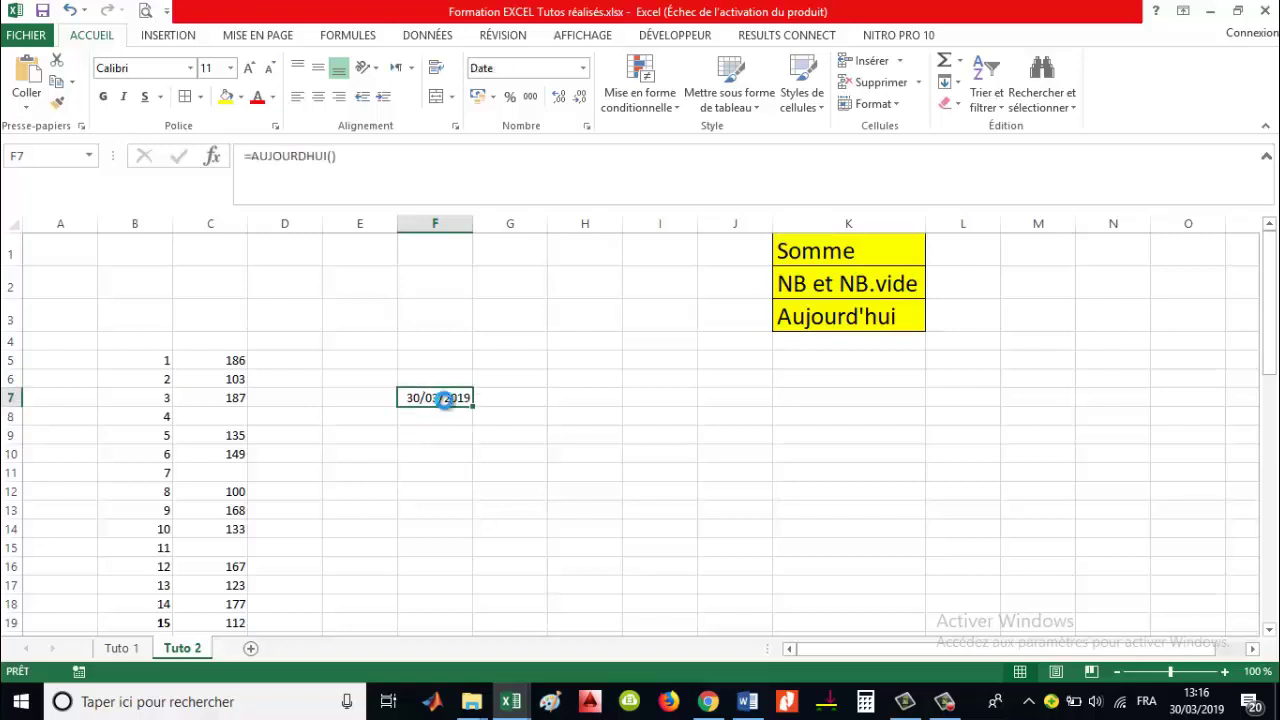
{"action": "key", "text": "ctrl+c"}
{"action": "key", "text": "ctrl+v"}
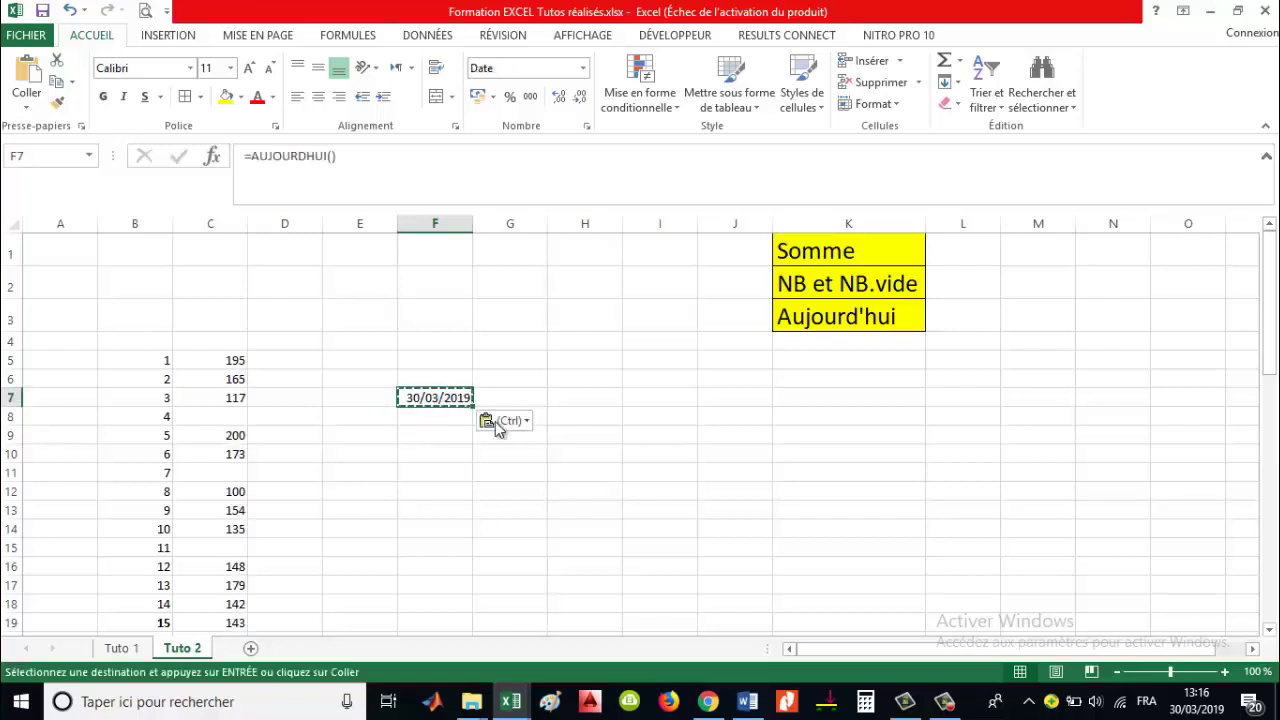
{"action": "left_click", "coordinate": [500, 420]}
{"action": "left_click", "coordinate": [493, 548]}
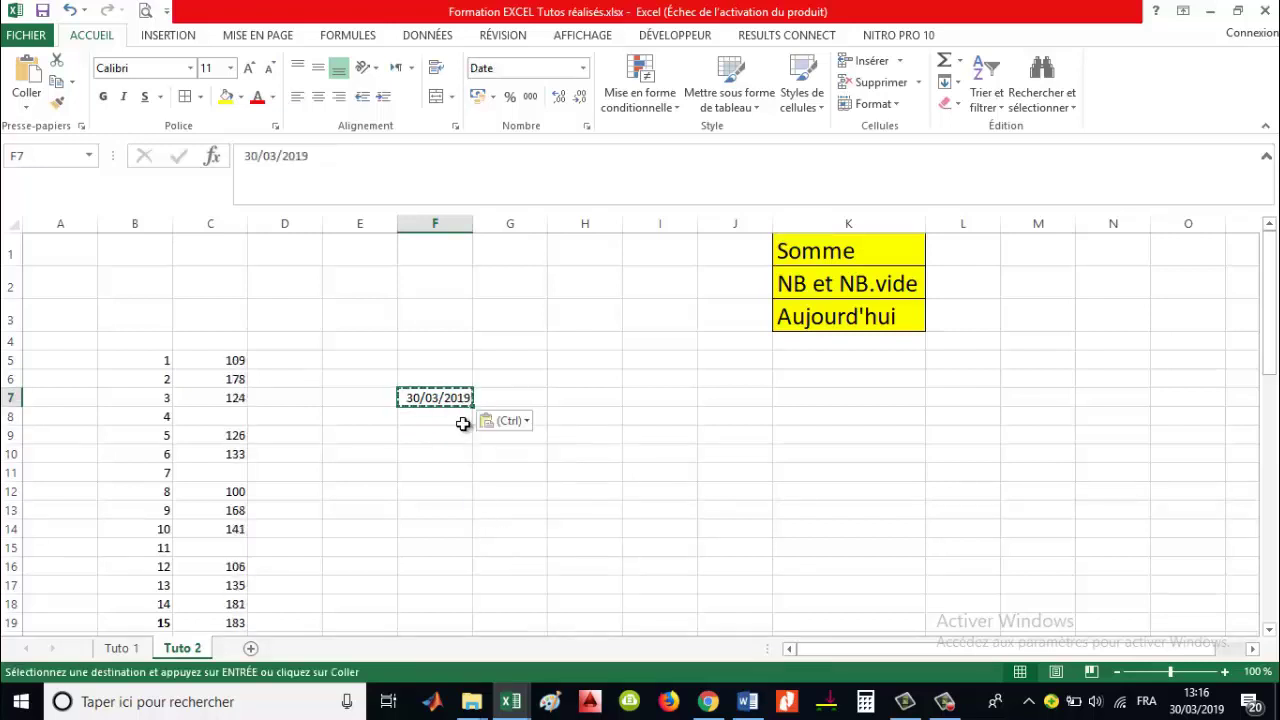
{"action": "double_click", "coordinate": [329, 161]}
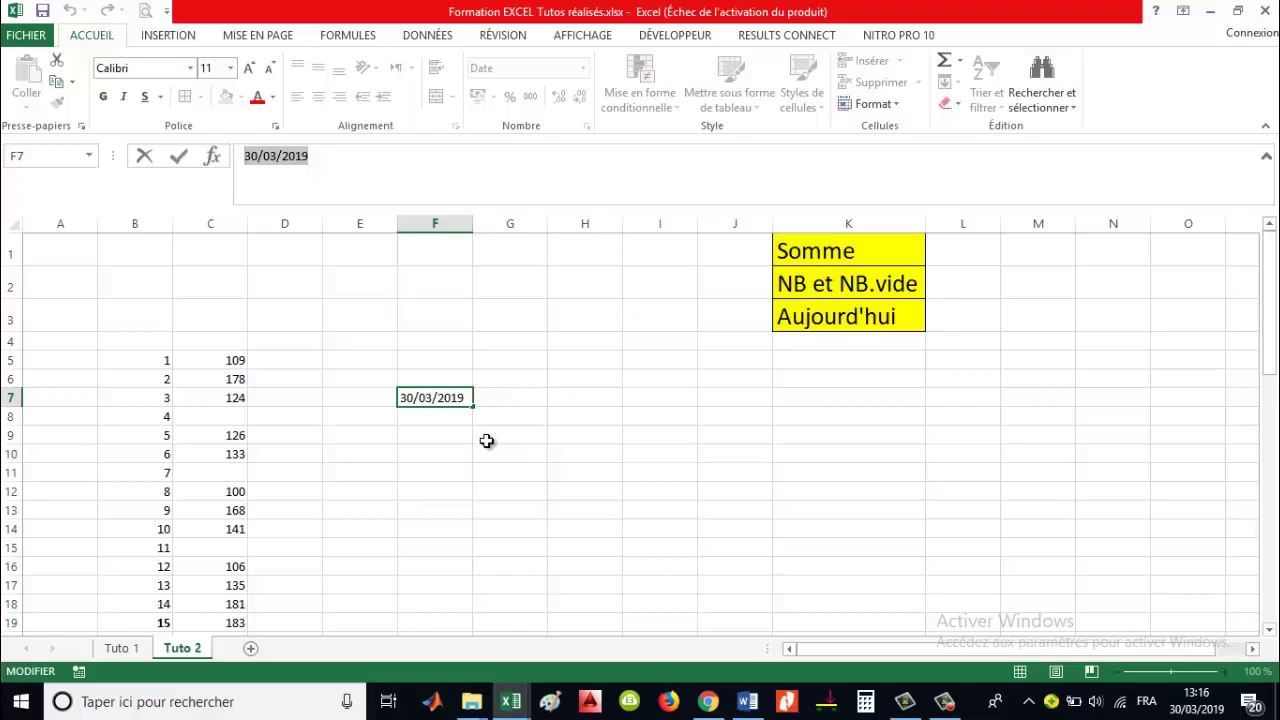
{"action": "key", "text": "Return"}
{"action": "left_click", "coordinate": [444, 401]}
Step: Enter =AUJOURDHUI() in F9 for a live date showing 30/03/2019
{"action": "left_click", "coordinate": [470, 431]}
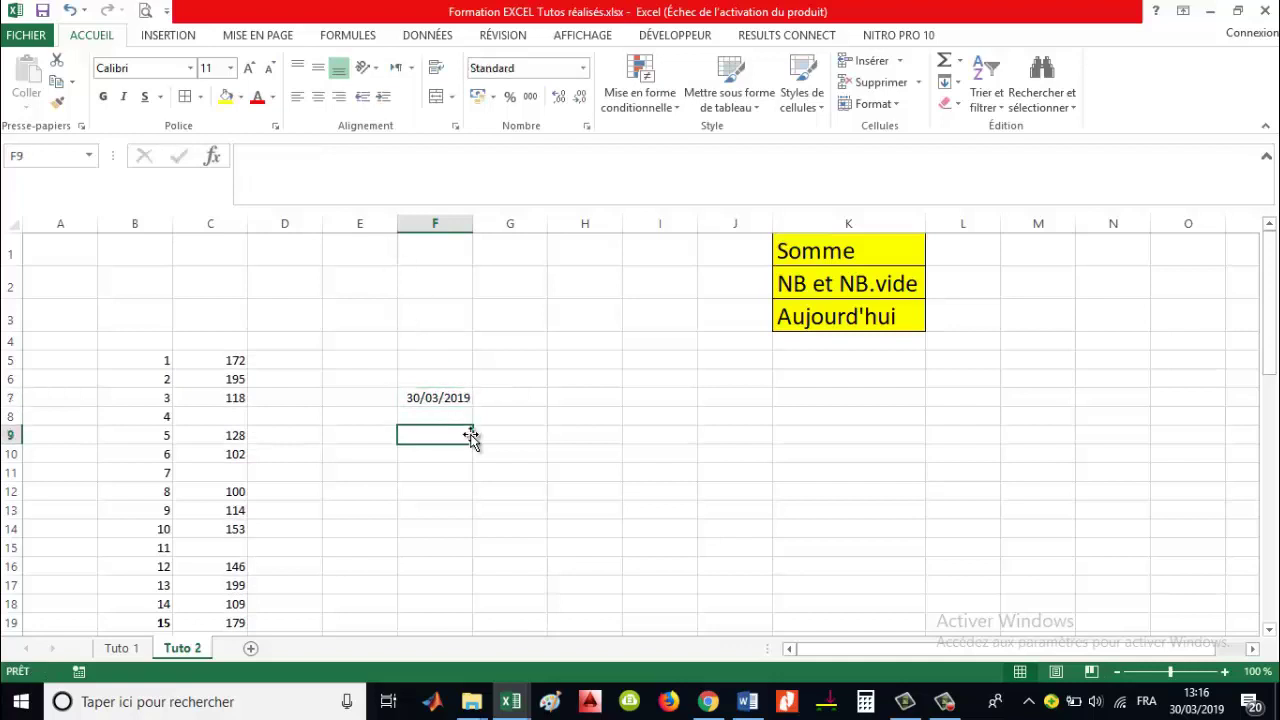
{"action": "type", "text": "=aujo"}
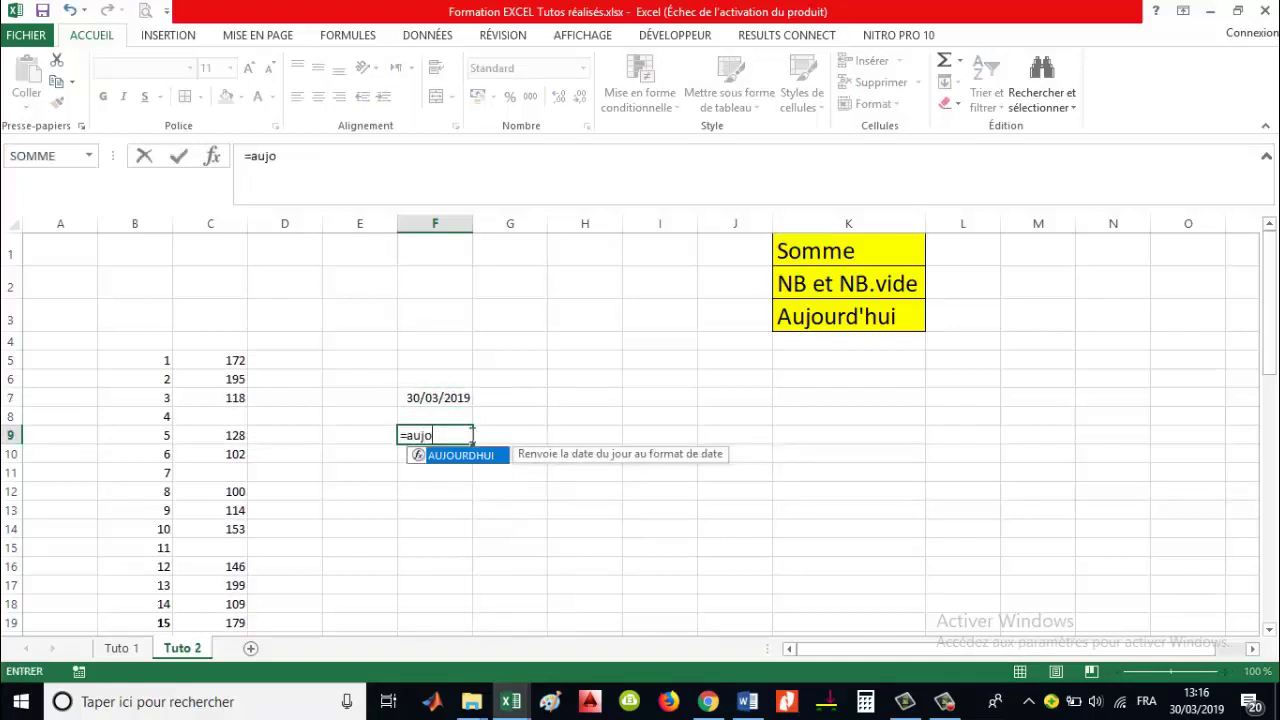
{"action": "double_click", "coordinate": [468, 455]}
{"action": "key", "text": "Return"}
{"action": "key", "text": "Return"}
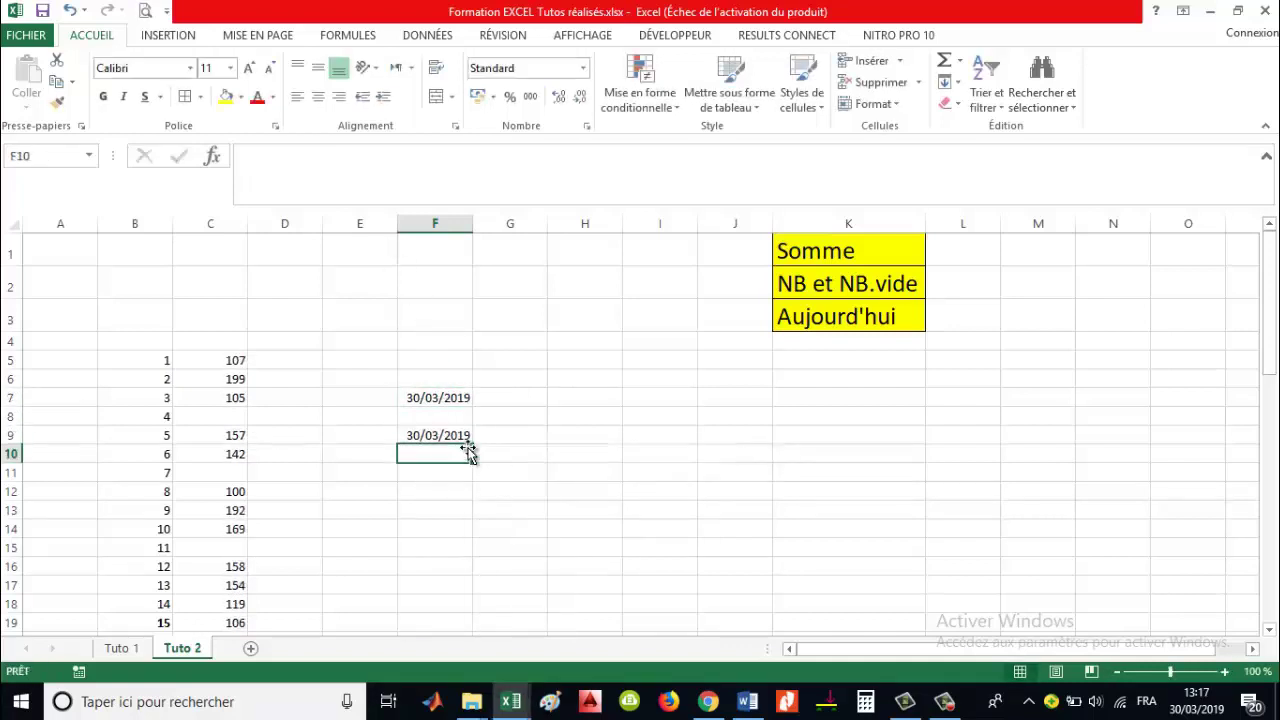
{"action": "left_click", "coordinate": [405, 440]}
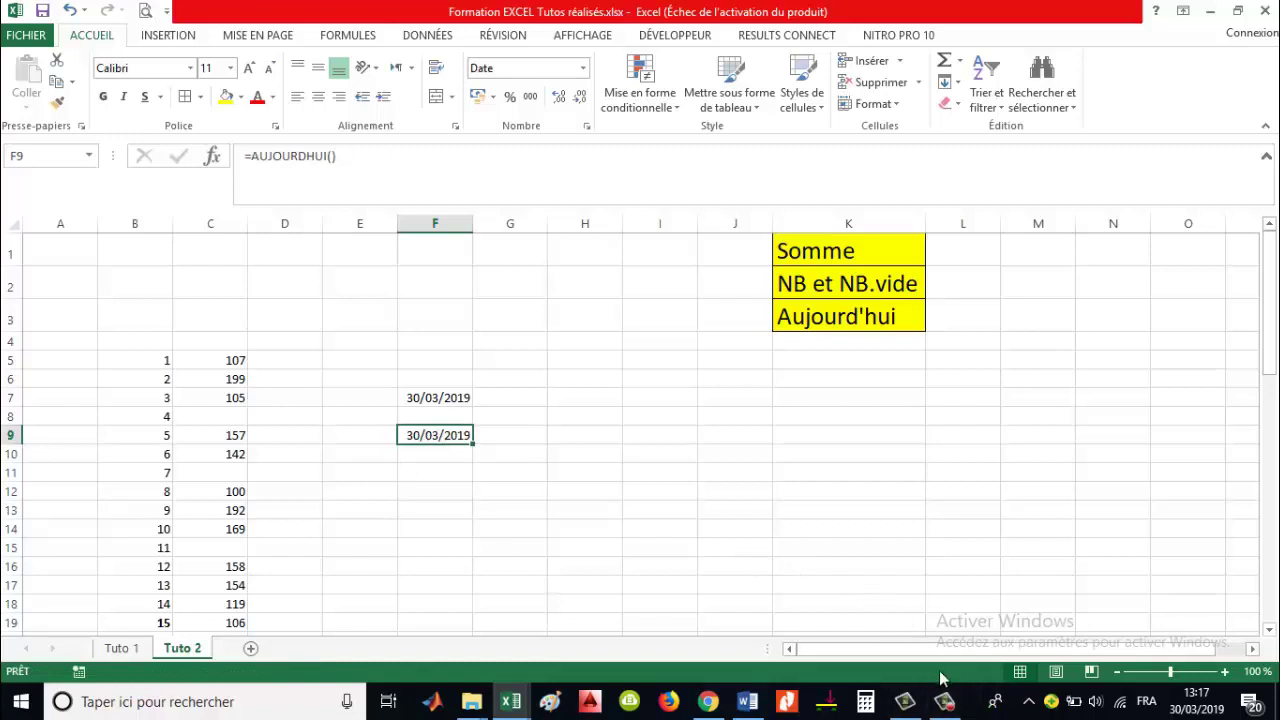
{"action": "mouse_move", "coordinate": [944, 706]}
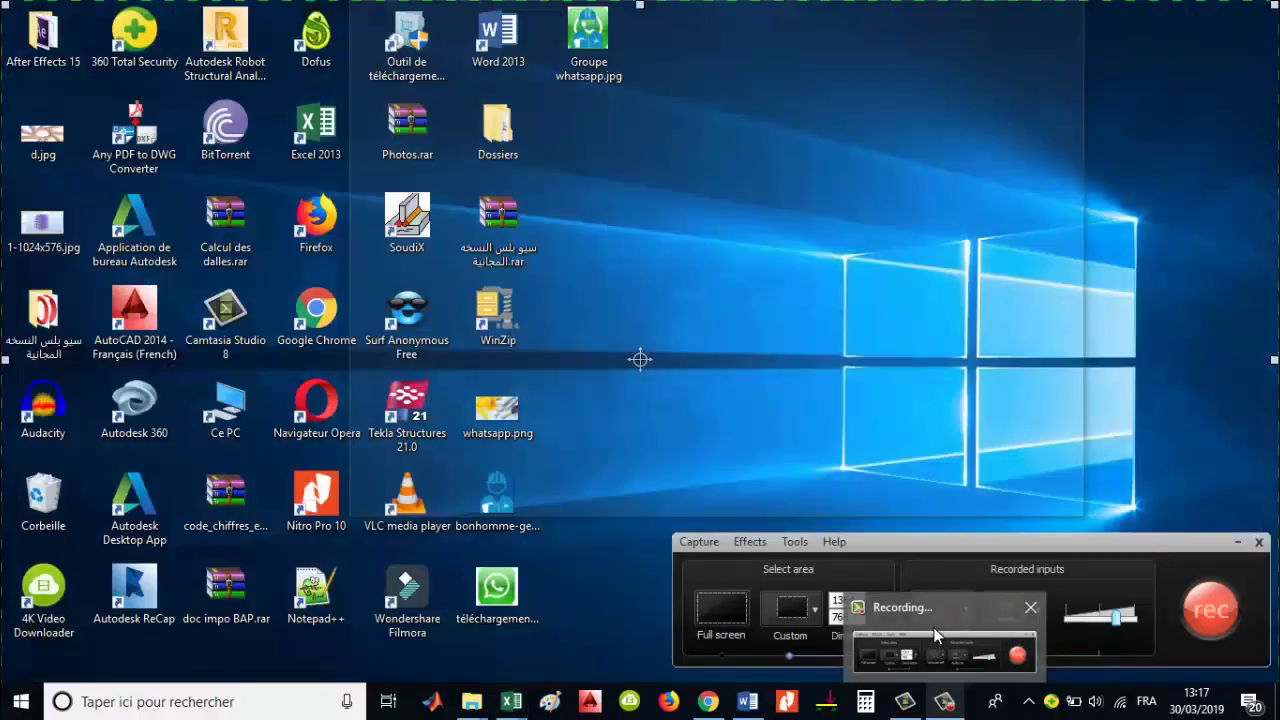
{"action": "left_click", "coordinate": [935, 655]}
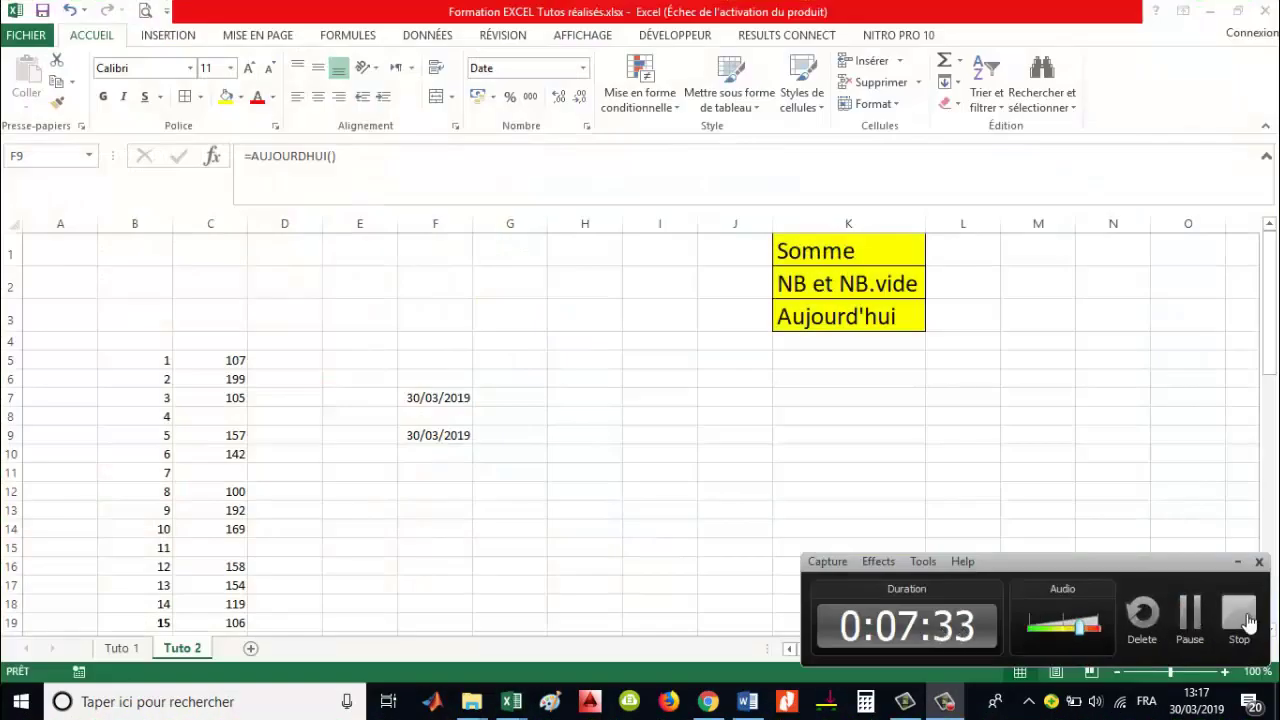